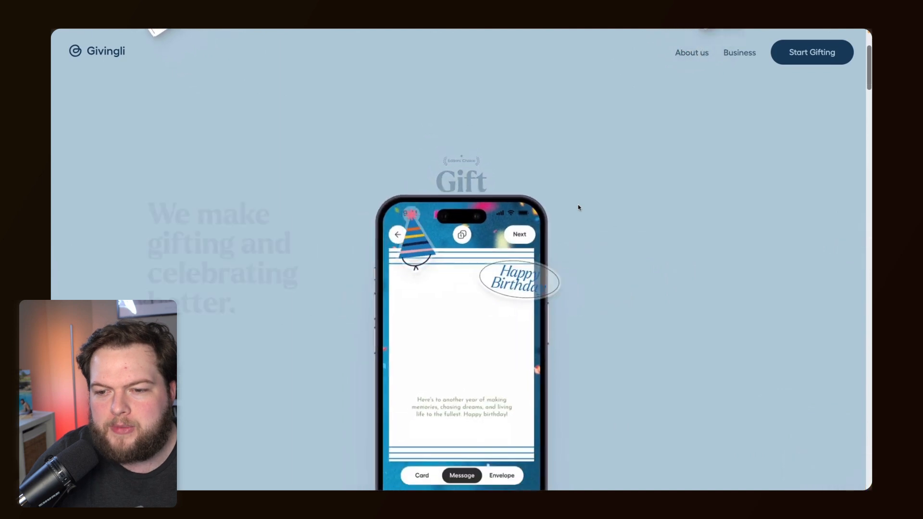
# - Examine the live Givingli homepage's scroll animations, from the phone mock-up and feature cards to the "Gifting made simple" image section
pyautogui.scroll(5, 579, 207)
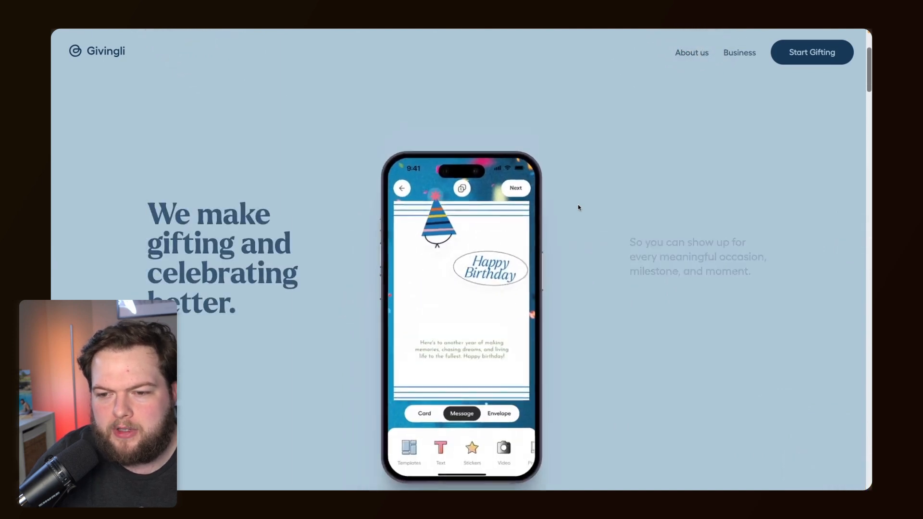
pyautogui.scroll(-5, 579, 207)
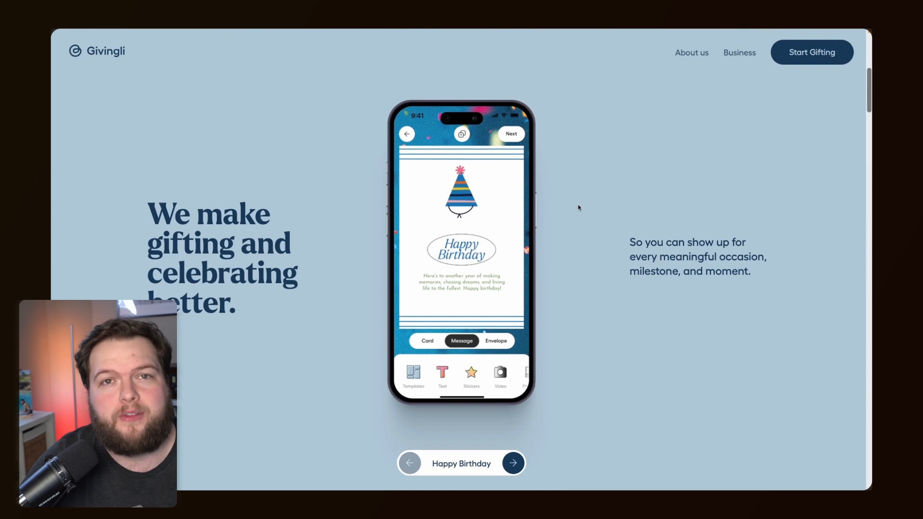
pyautogui.scroll(-5, 740, 214)
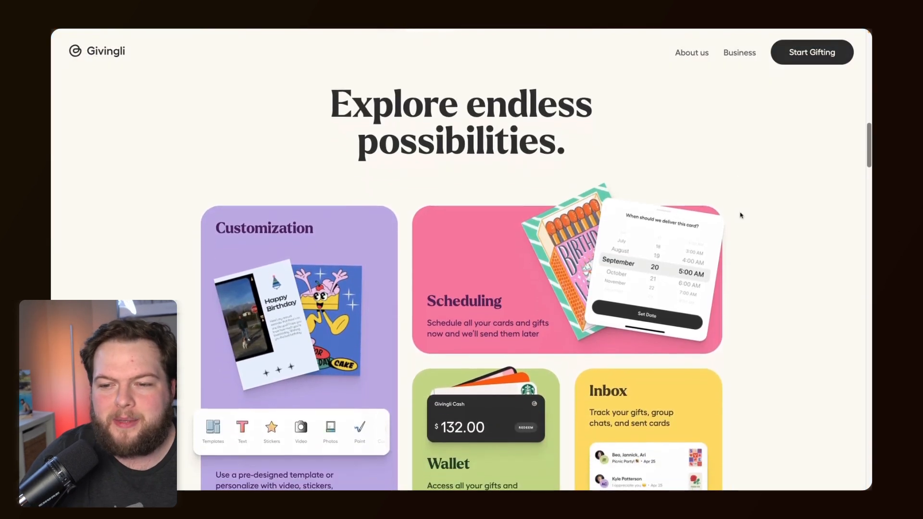
pyautogui.scroll(-3, 743, 220)
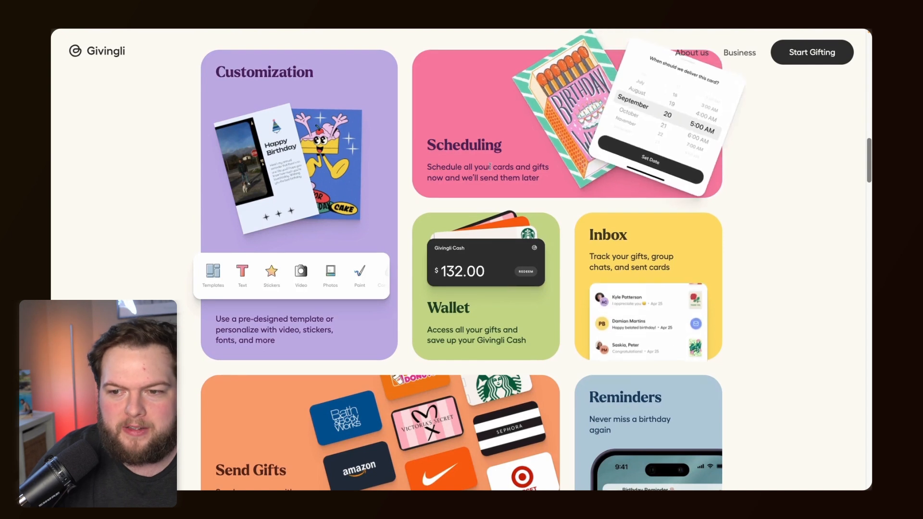
pyautogui.scroll(-3, 652, 311)
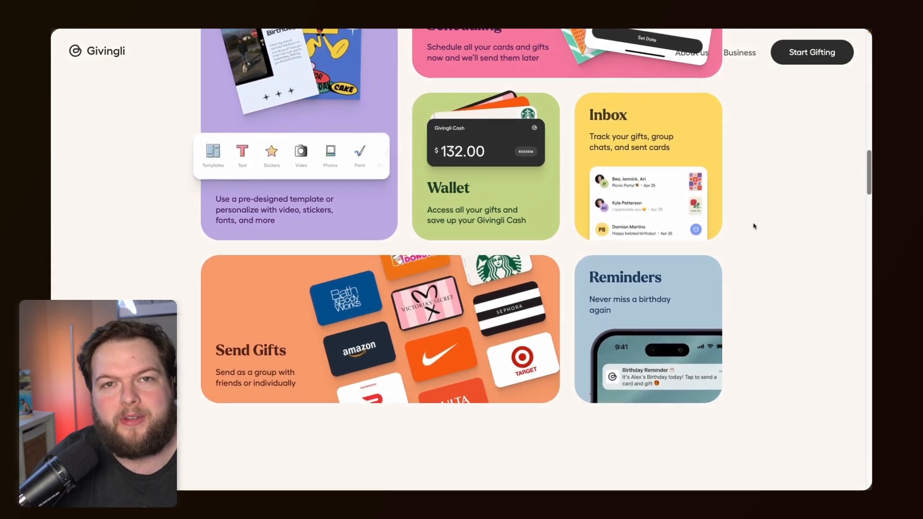
pyautogui.scroll(-5, 754, 226)
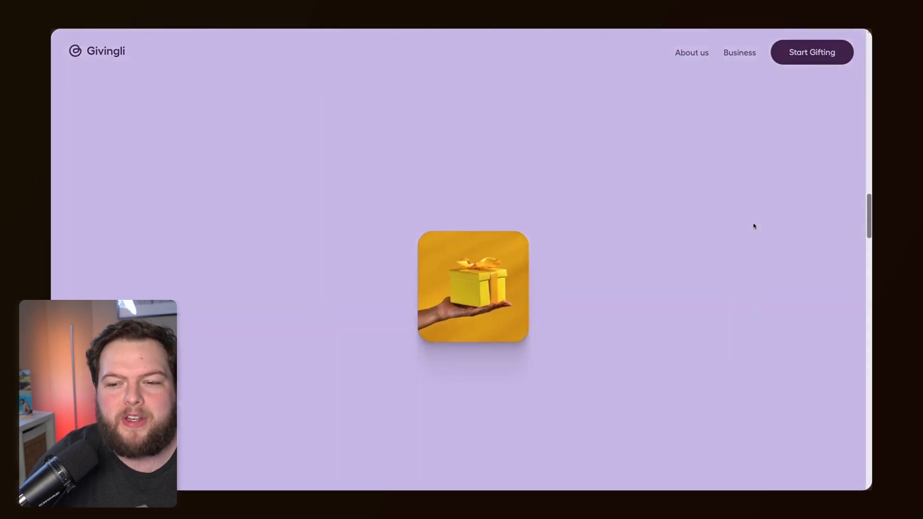
pyautogui.scroll(-5, 755, 226)
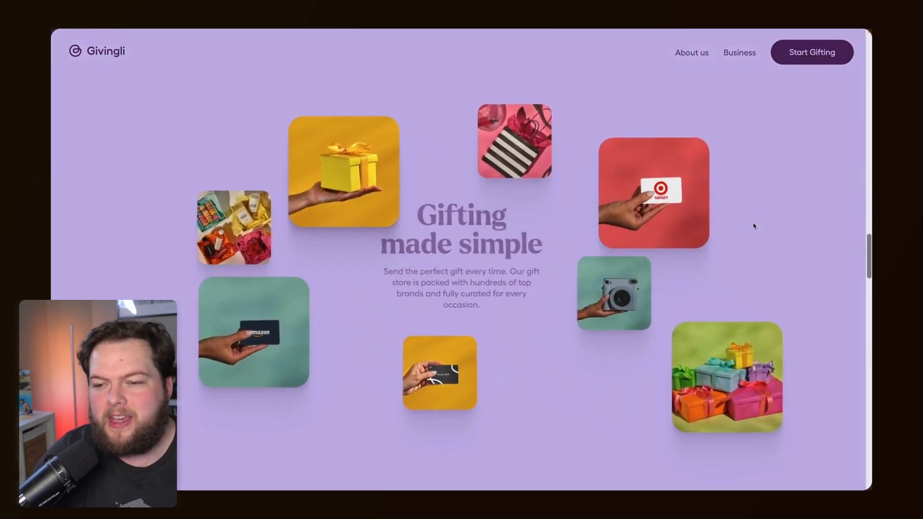
pyautogui.scroll(-2, 754, 226)
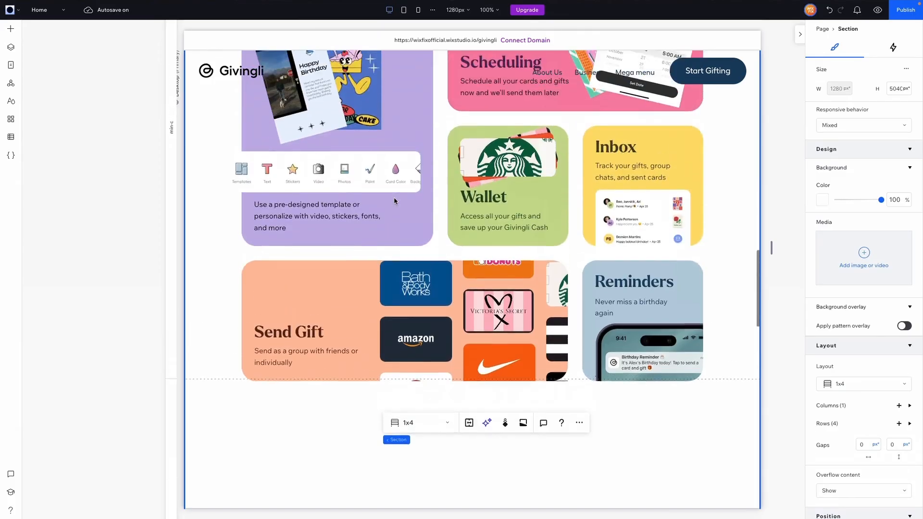
# - Set the bottom margin of the container holding the feature cards to 20%
pyautogui.scroll(2, 416, 144)
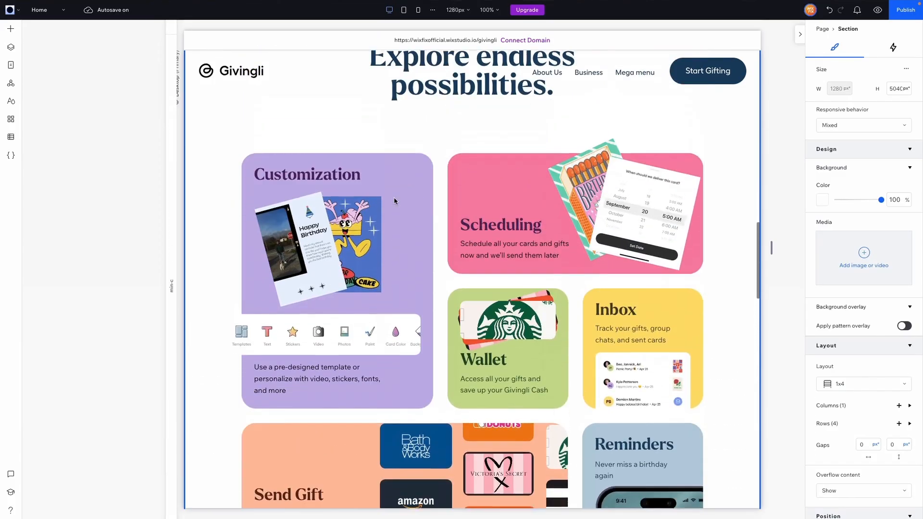
pyautogui.click(416, 139)
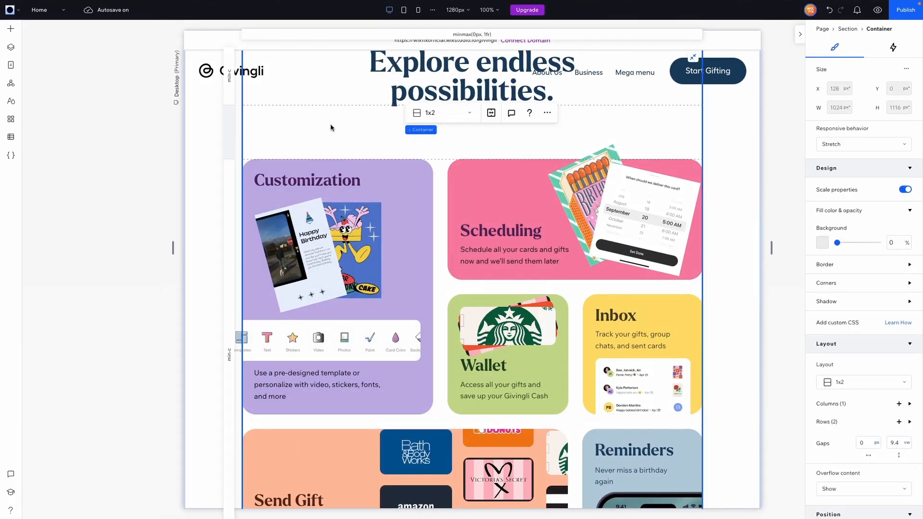
pyautogui.scroll(-4, 331, 127)
pyautogui.scroll(-8, 904, 313)
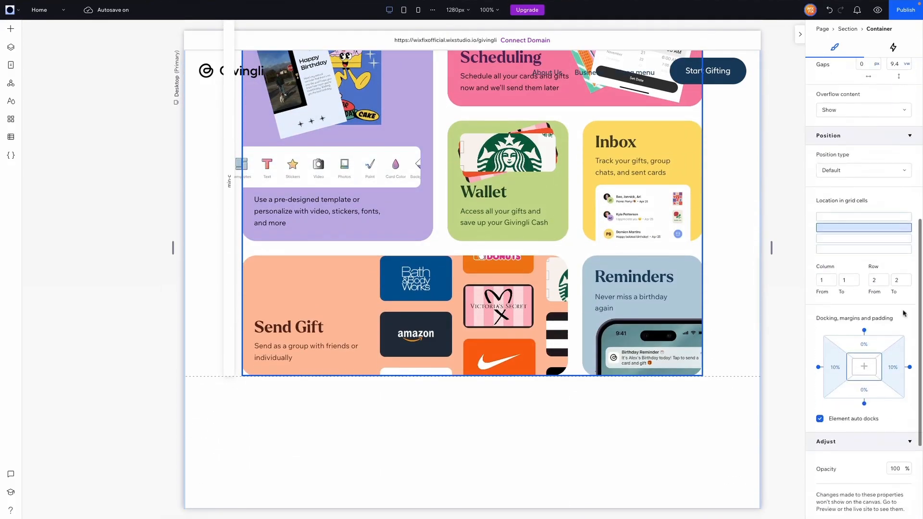
pyautogui.click(871, 393)
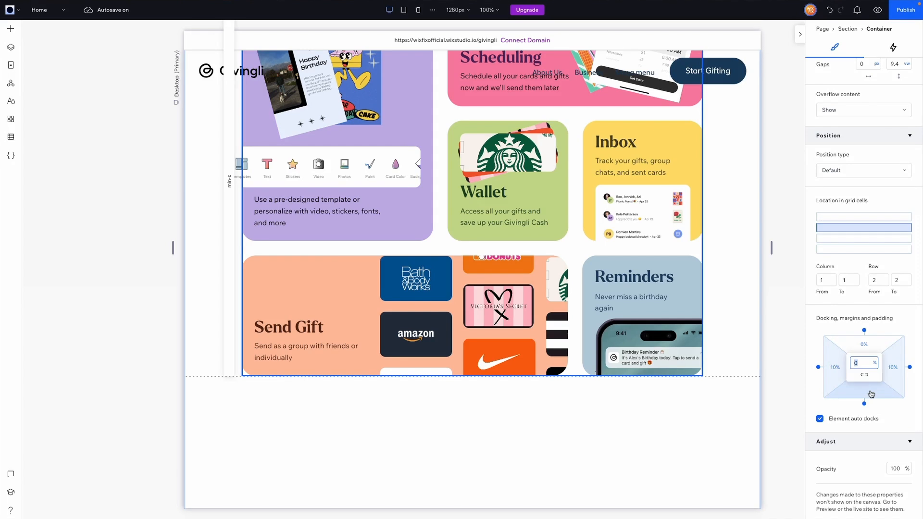
pyautogui.write('20')
pyautogui.press('Return')
pyautogui.scroll(-5, 656, 317)
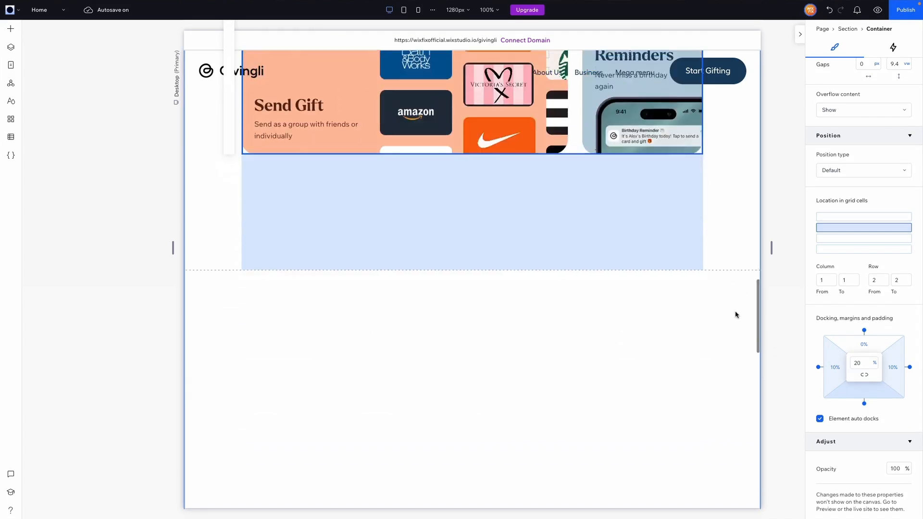
# - Check the spacing between the section's rows, from the phone mock-up down to the empty row above the "Ready to" banner
pyautogui.click(503, 311)
pyautogui.scroll(-3, 503, 312)
pyautogui.scroll(5, 503, 311)
pyautogui.scroll(-4, 503, 311)
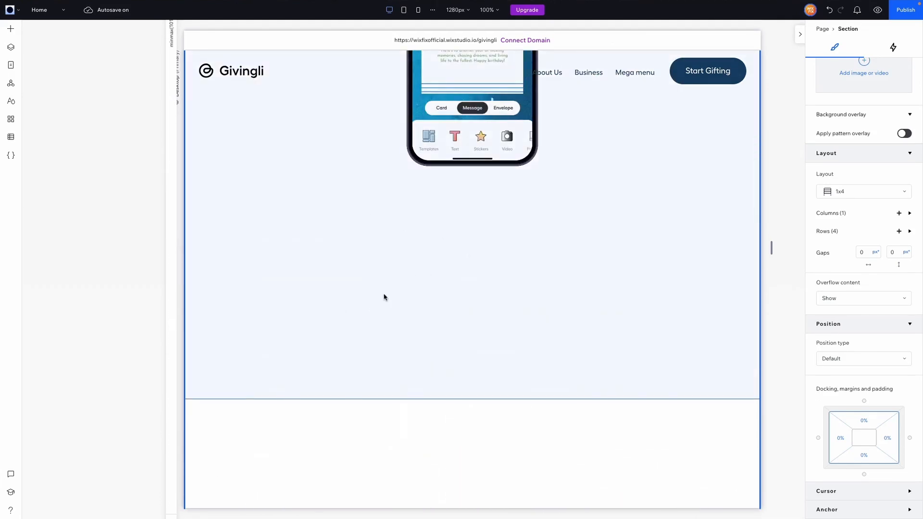
pyautogui.click(384, 297)
pyautogui.scroll(-2, 325, 309)
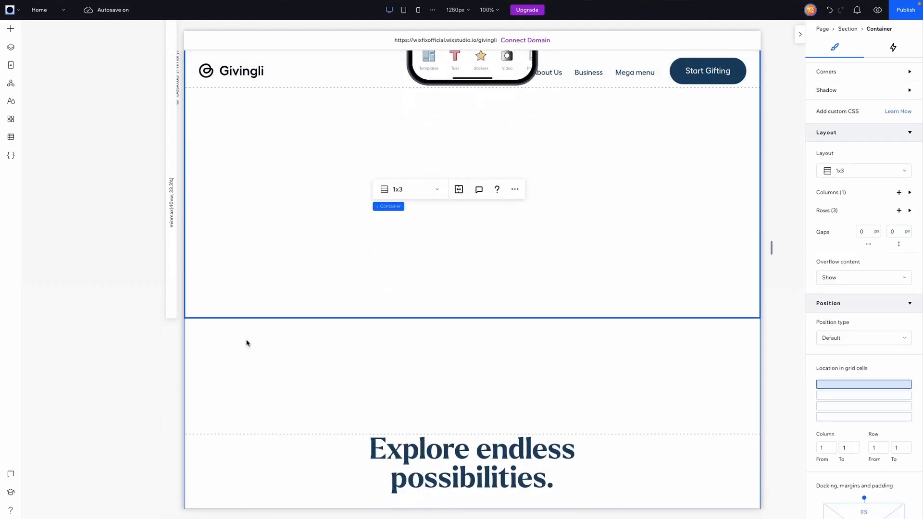
pyautogui.scroll(-15, 414, 315)
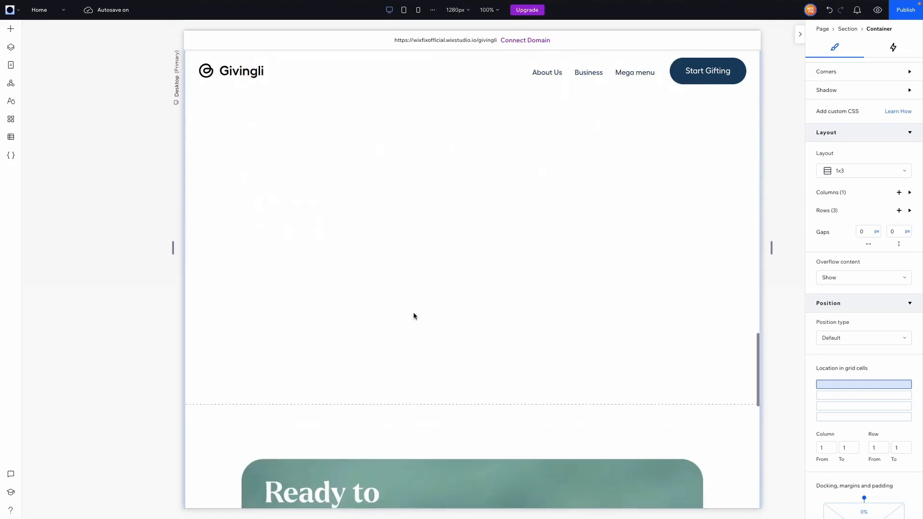
pyautogui.click(452, 211)
pyautogui.scroll(6, 452, 211)
pyautogui.scroll(-5, 453, 209)
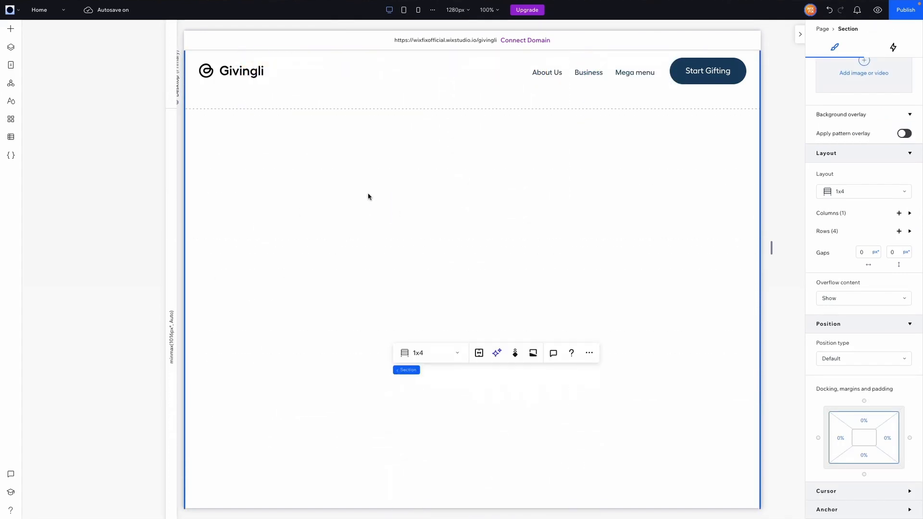
# - Add a container stretched across the empty row below the feature cards and set its background opacity to 0%
pyautogui.click(11, 28)
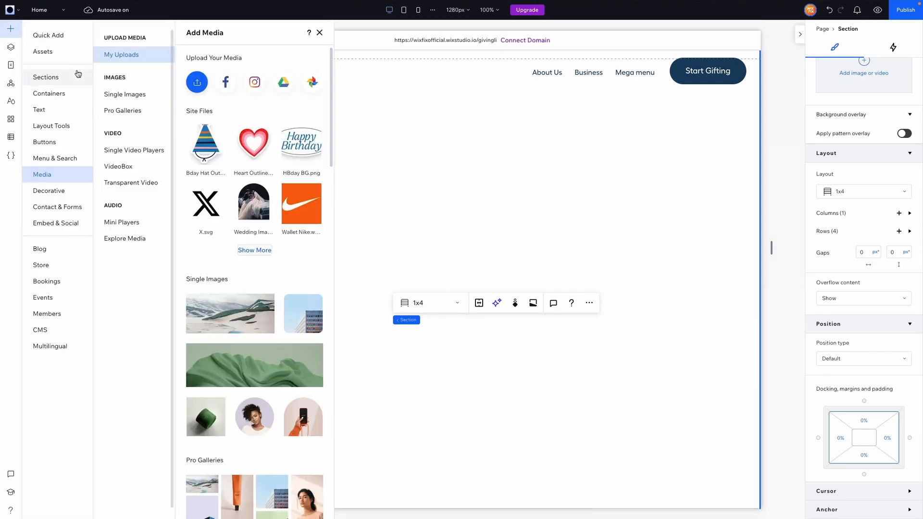
pyautogui.click(48, 41)
pyautogui.moveTo(174, 135); pyautogui.dragTo(478, 224)
pyautogui.click(541, 210)
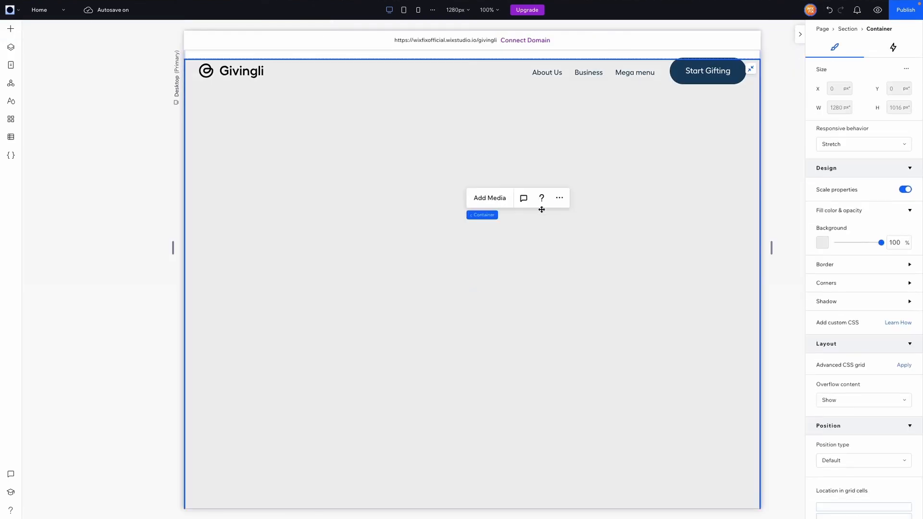
pyautogui.write('0')
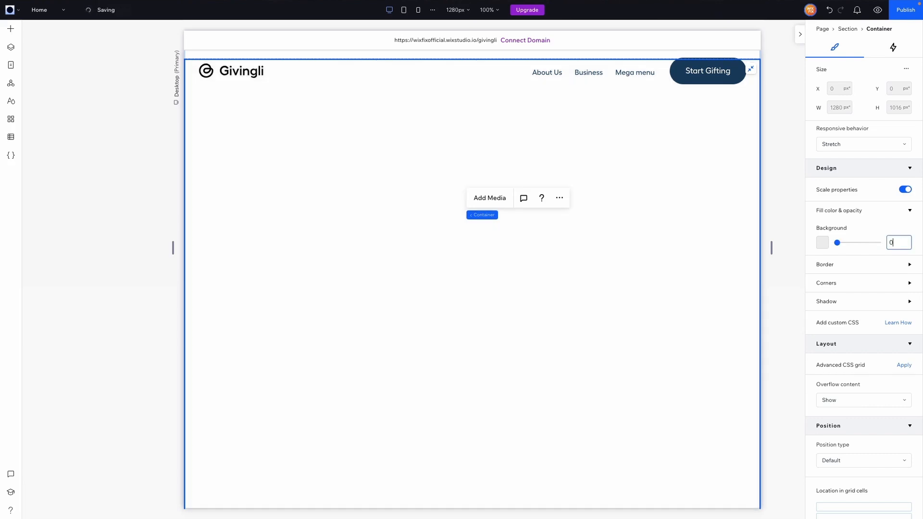
pyautogui.scroll(2, 666, 198)
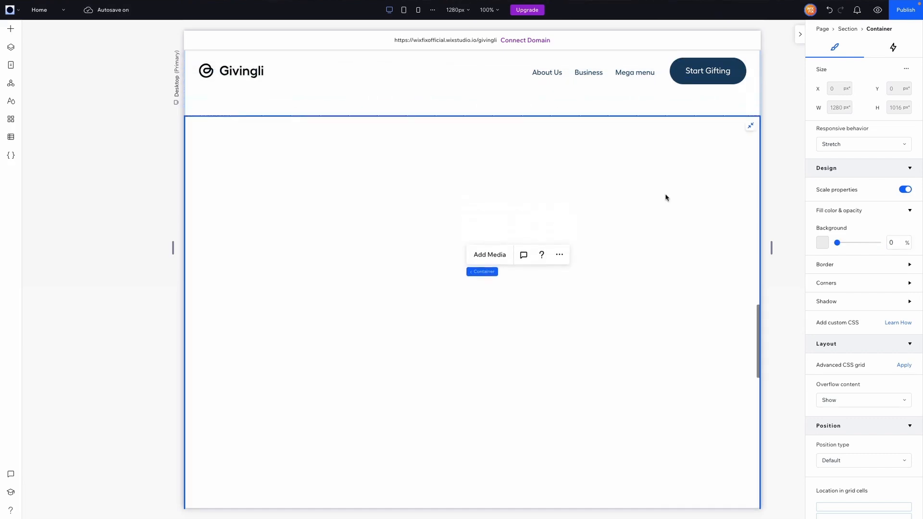
pyautogui.scroll(-1, 398, 208)
pyautogui.scroll(-1, 398, 208)
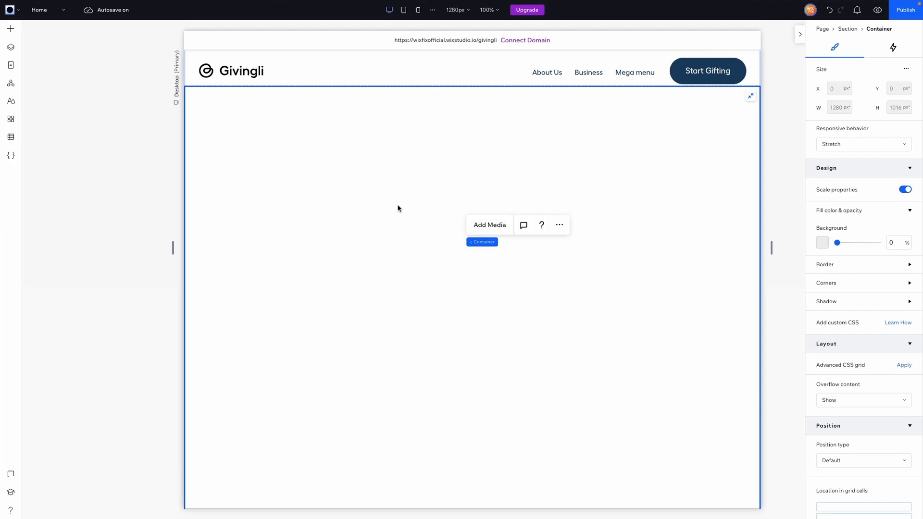
# - Insert the eight square hand and gift images from the site files, from Square Hand Yellow Gift to Square Hand Amazon, into the container
pyautogui.click(11, 34)
pyautogui.click(53, 182)
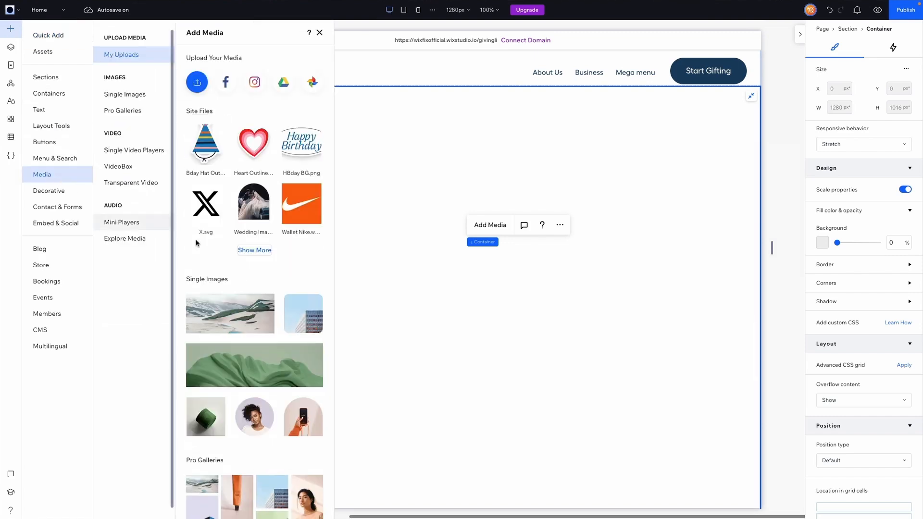
pyautogui.click(254, 249)
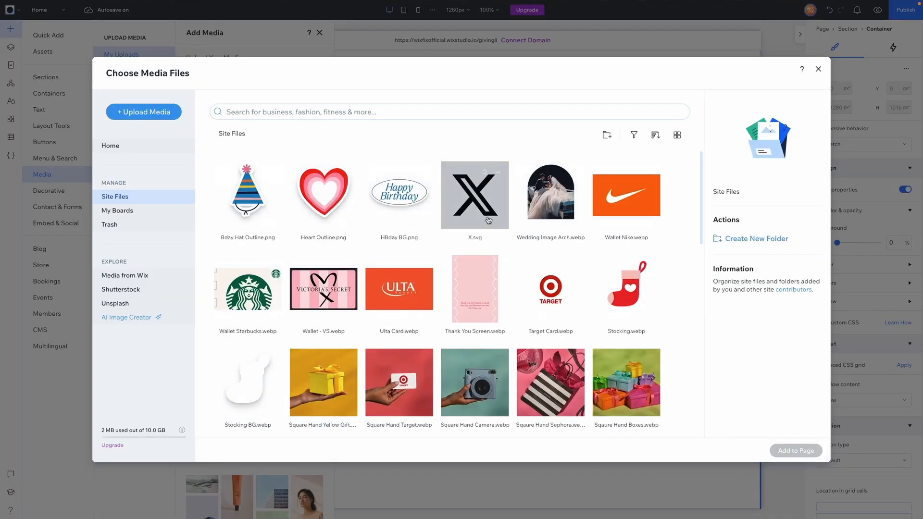
pyautogui.scroll(-3, 348, 269)
pyautogui.click(348, 268)
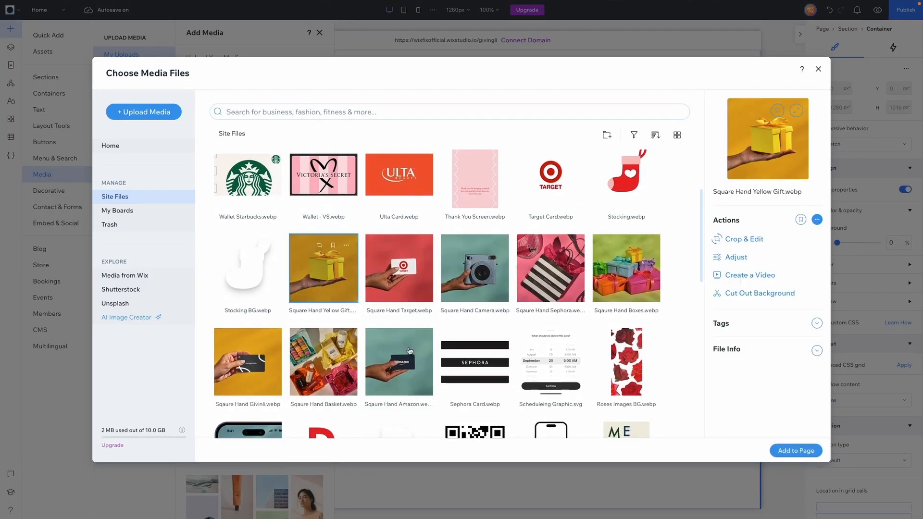
pyautogui.keyDown('shift'); pyautogui.click(399, 361); pyautogui.keyUp('shift')
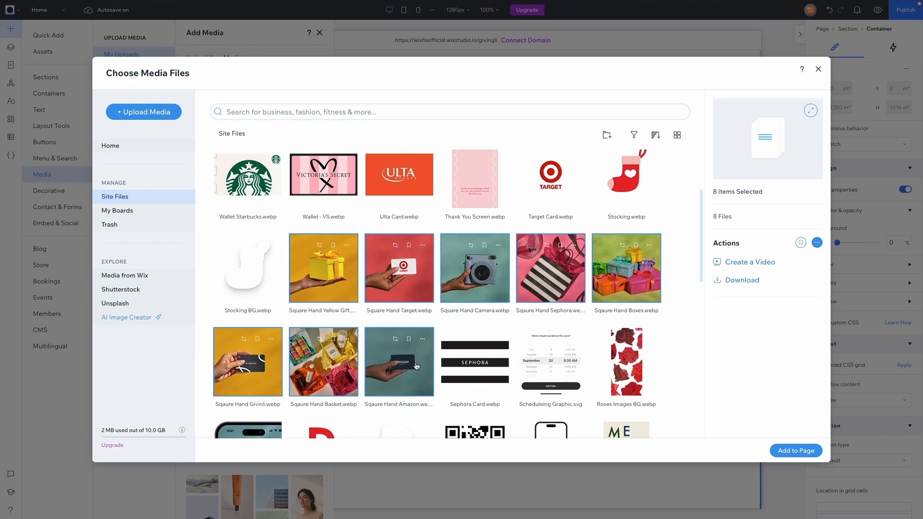
pyautogui.click(800, 451)
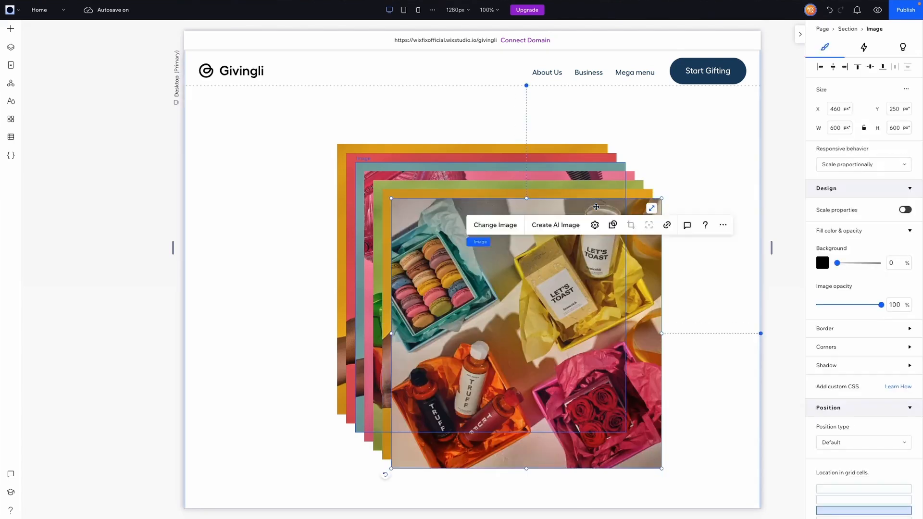
# - Select all eight stacked images together and round their corners with a 12 px radius
pyautogui.click(571, 216)
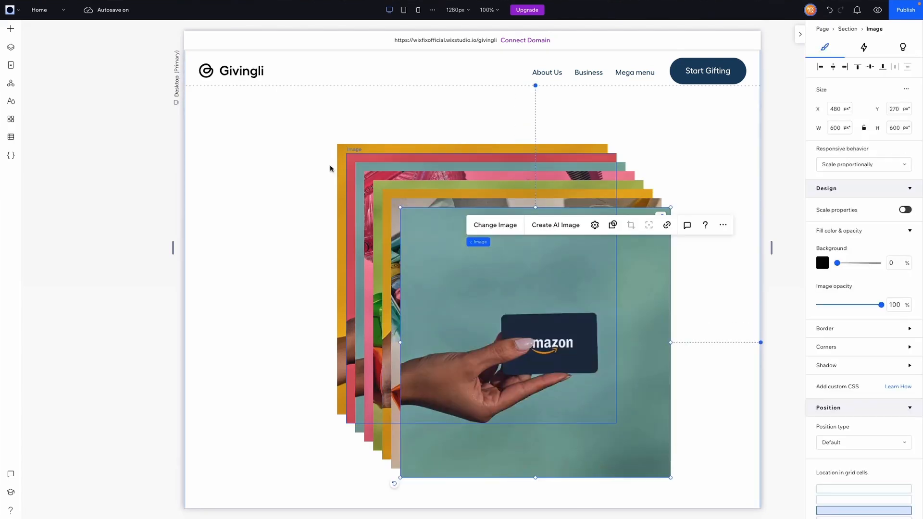
pyautogui.click(294, 138)
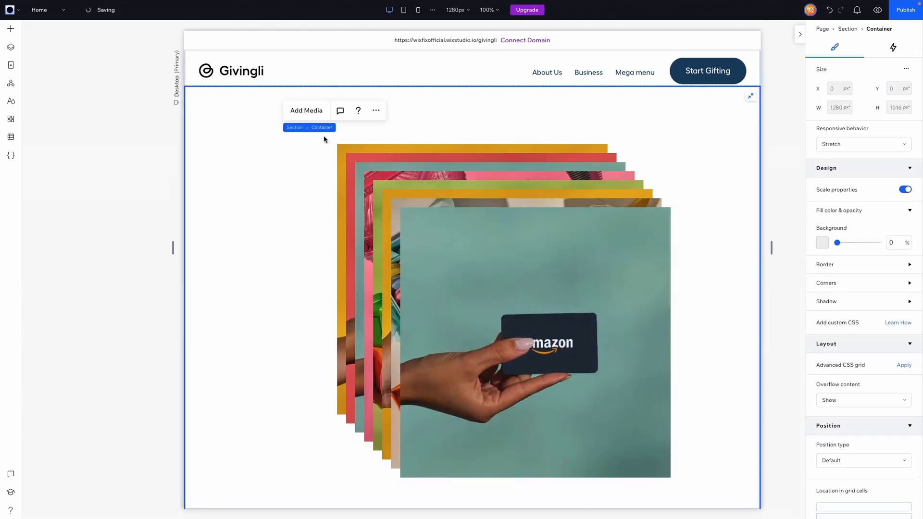
pyautogui.moveTo(326, 137); pyautogui.dragTo(684, 494)
pyautogui.click(823, 202)
pyautogui.press('Return')
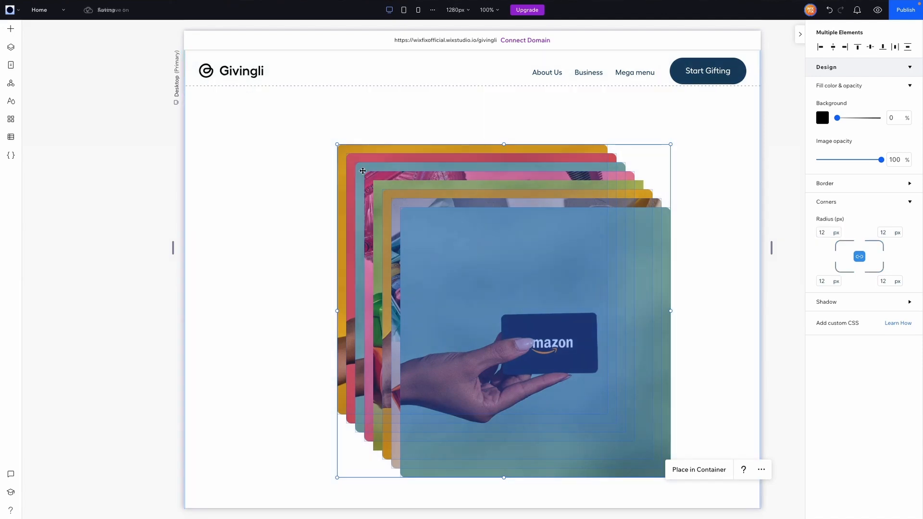
pyautogui.click(377, 188)
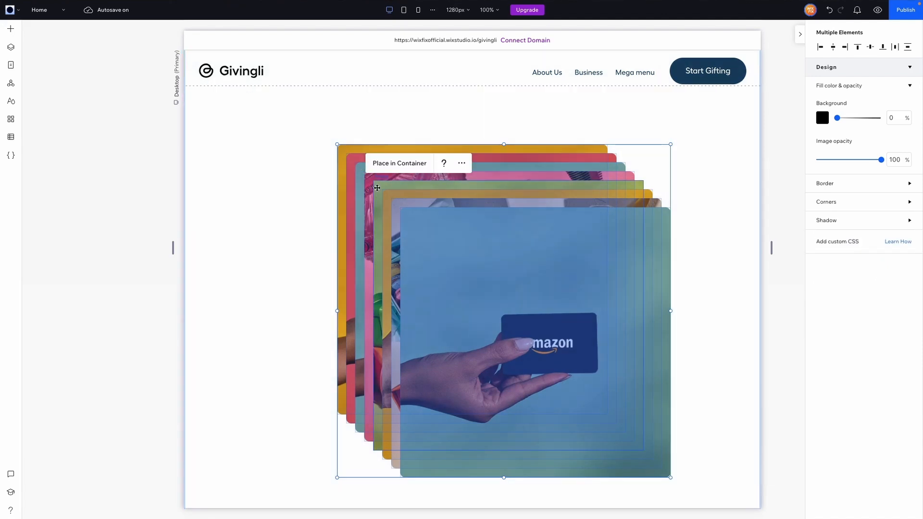
pyautogui.click(827, 347)
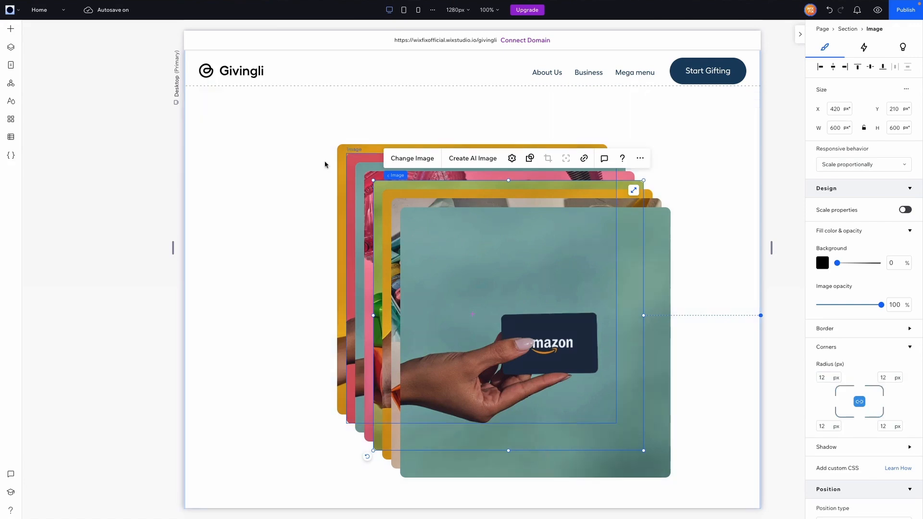
# - Shrink the eight stacked images together toward their lower corner and set the gift-box pile image to 200 × 200 px
pyautogui.moveTo(319, 135); pyautogui.dragTo(670, 479)
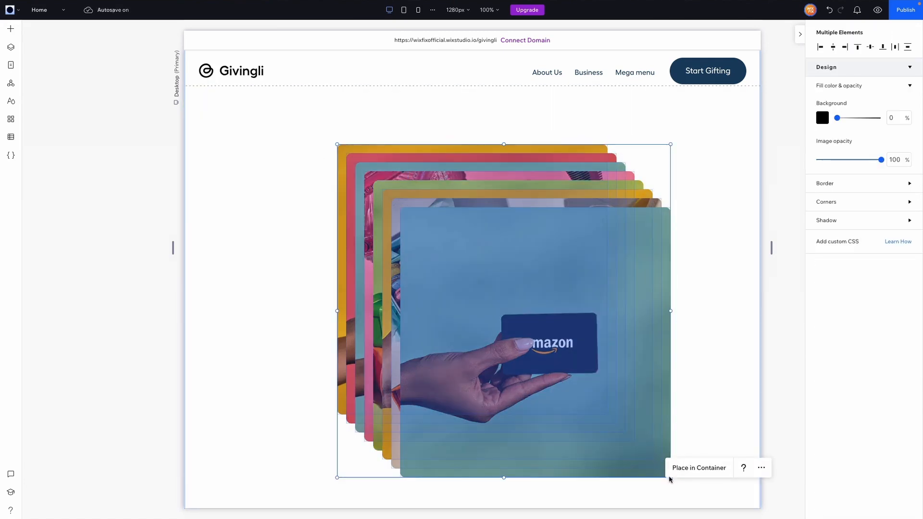
pyautogui.moveTo(336, 143); pyautogui.dragTo(503, 324)
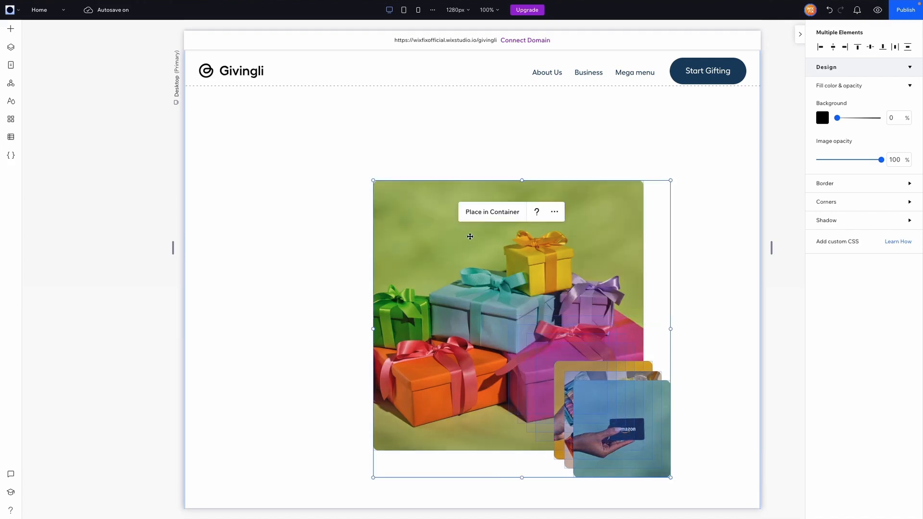
pyautogui.click(388, 165)
pyautogui.click(413, 235)
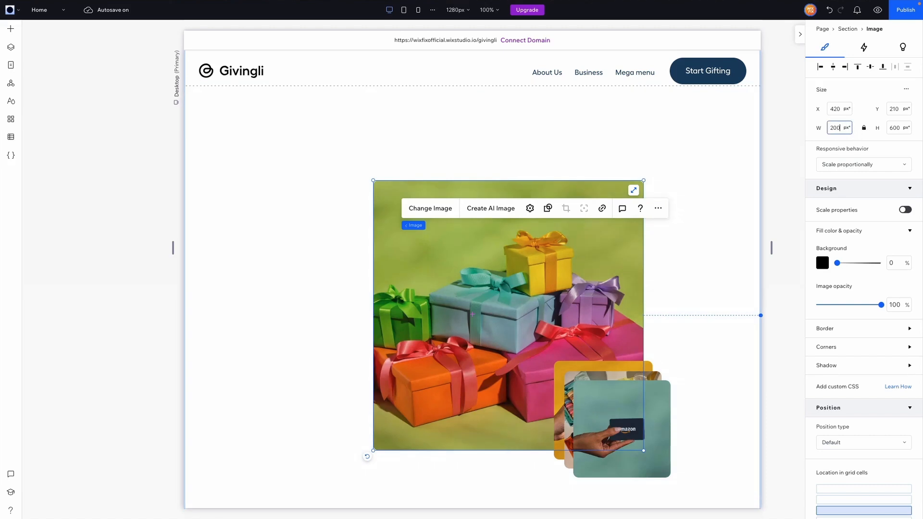
pyautogui.press('Return')
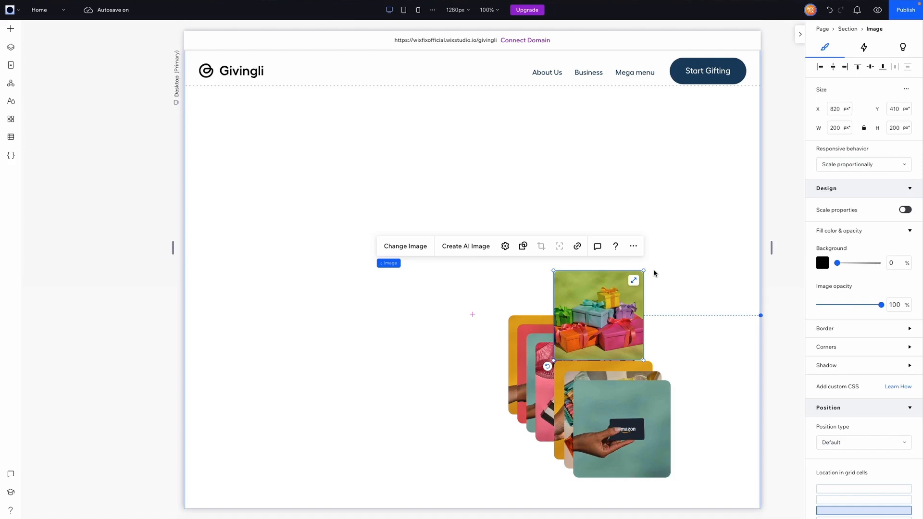
# - Move the gift-box pile and Amazon images to the upper middle of the container and set the gift-box image's width to 217 px
pyautogui.scroll(-1, 654, 273)
pyautogui.scroll(2, 654, 273)
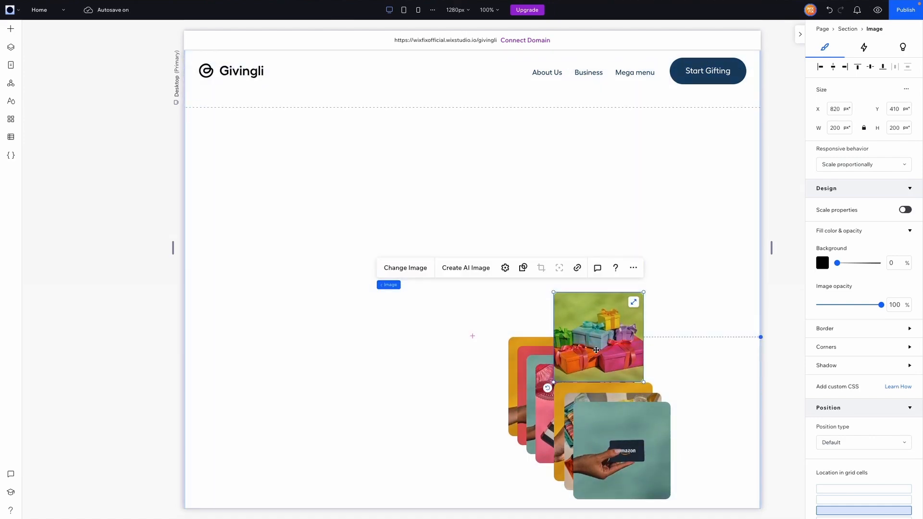
pyautogui.moveTo(559, 320); pyautogui.dragTo(455, 222)
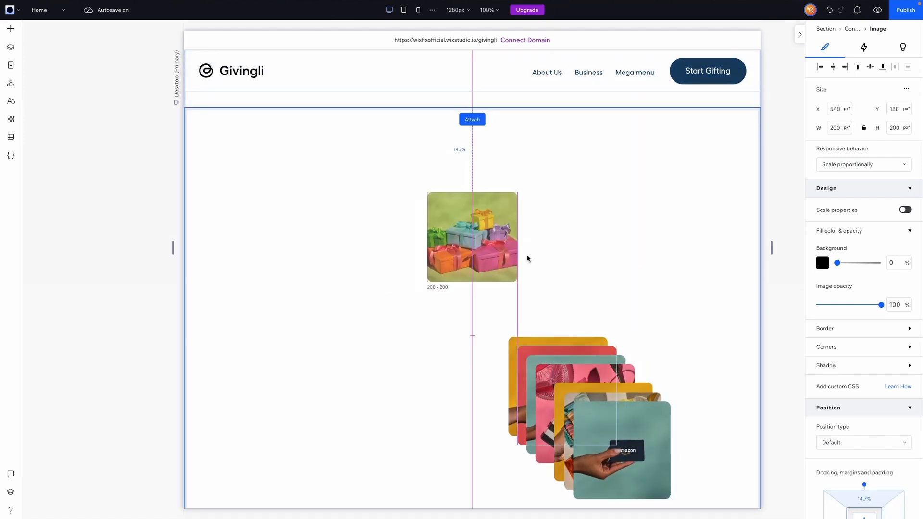
pyautogui.moveTo(604, 435); pyautogui.dragTo(521, 268)
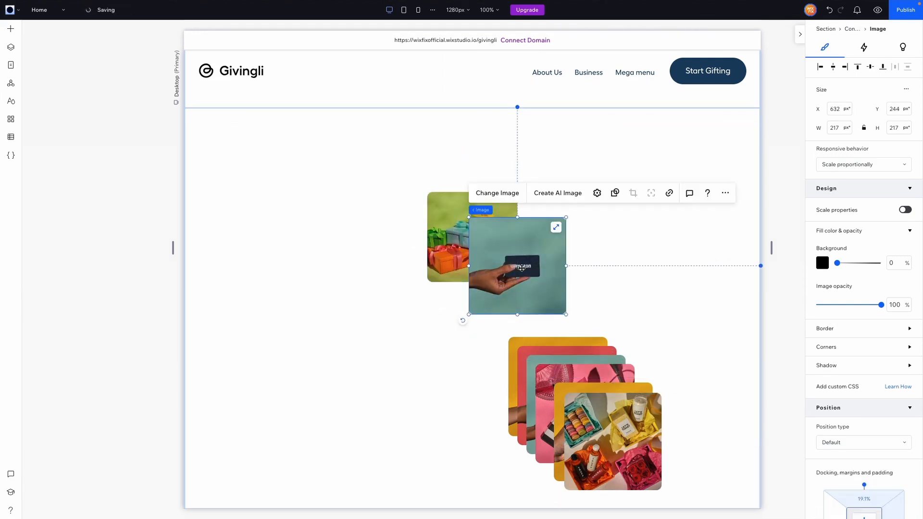
pyautogui.click(438, 217)
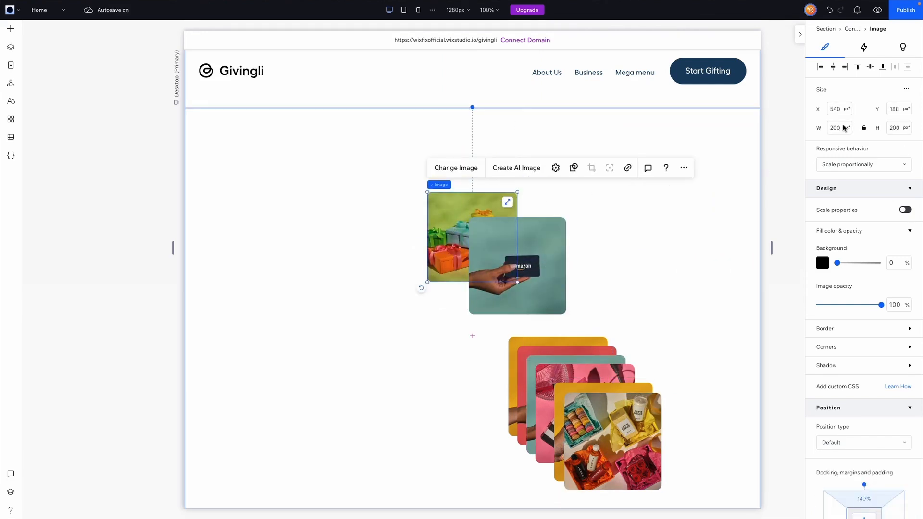
pyautogui.press('Return')
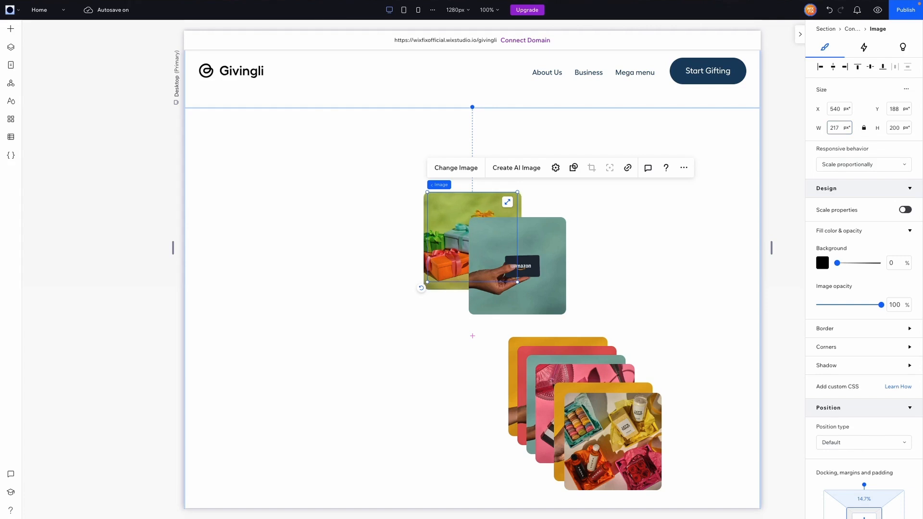
# - Stack the remaining images on the same spot in the upper middle of the container, each 220 × 220 px
pyautogui.click(551, 292)
pyautogui.moveTo(551, 293); pyautogui.dragTo(506, 267)
pyautogui.click(604, 448)
pyautogui.moveTo(603, 448); pyautogui.dragTo(475, 236)
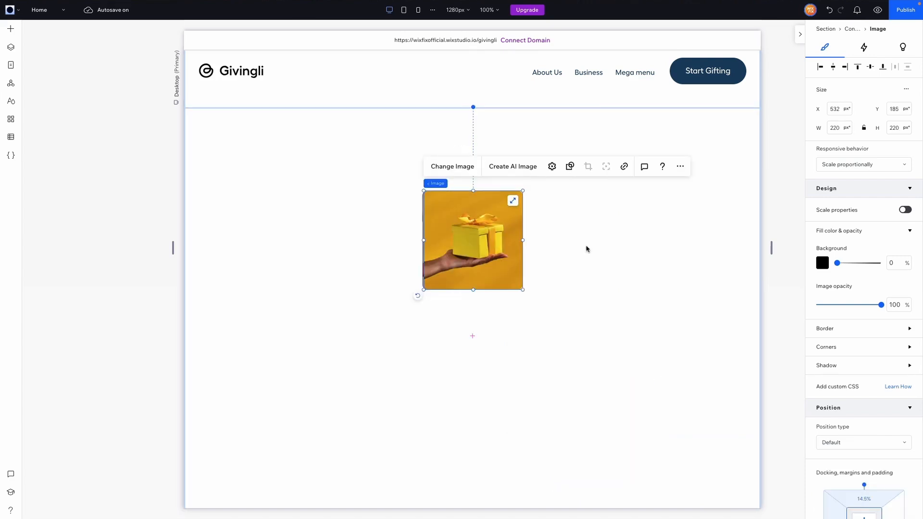
# - Select the stacked images through the layer list and centre them horizontally in the container
pyautogui.click(10, 46)
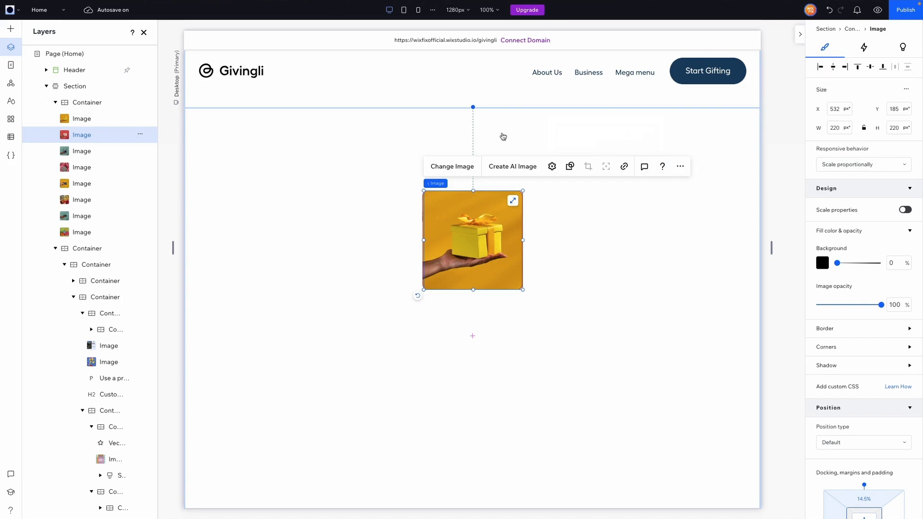
pyautogui.click(103, 152)
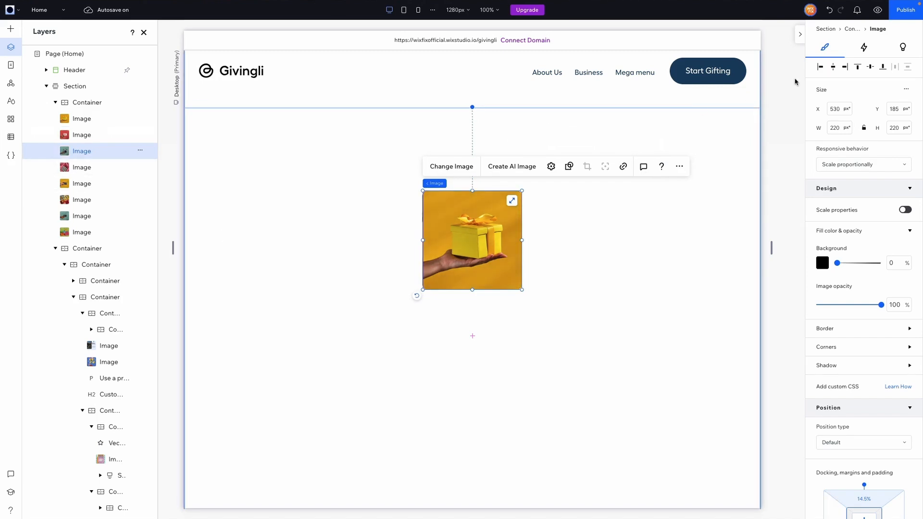
pyautogui.click(659, 284)
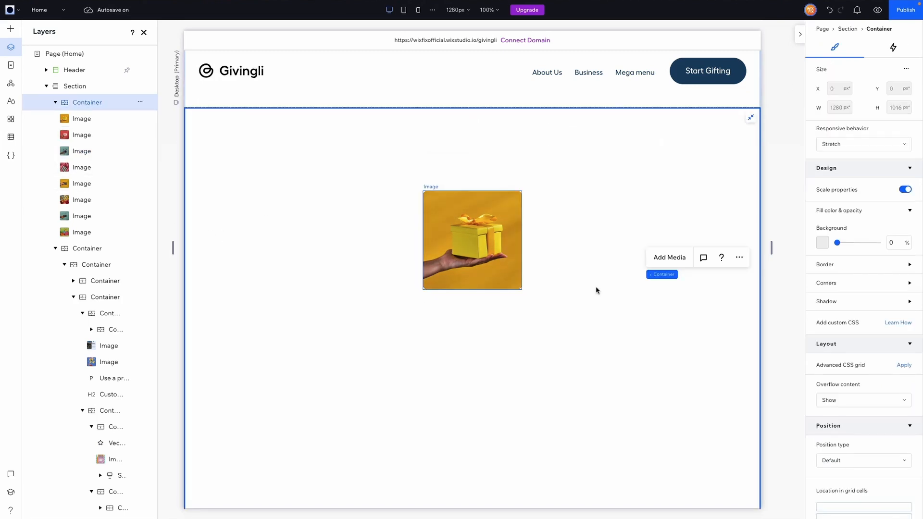
# - Make the yellow gift image sticky to the top with an offset of 25%
pyautogui.click(82, 121)
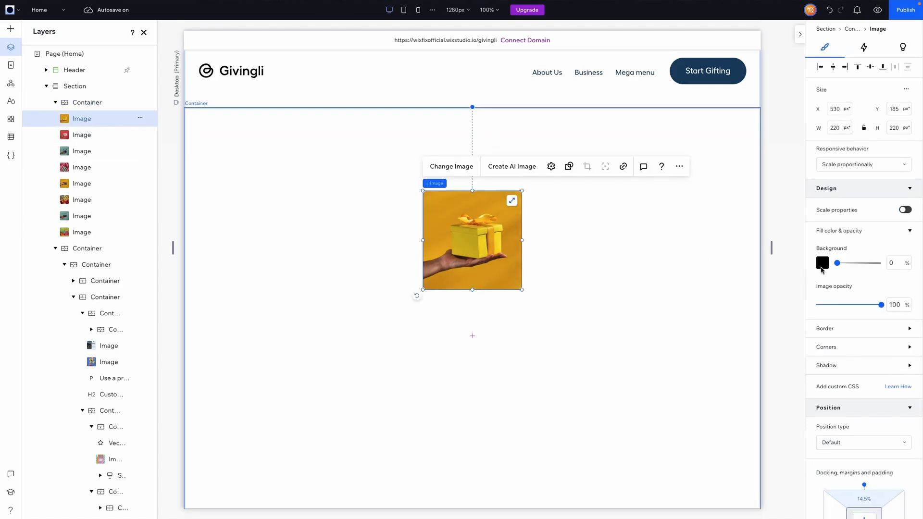
pyautogui.scroll(-3, 855, 299)
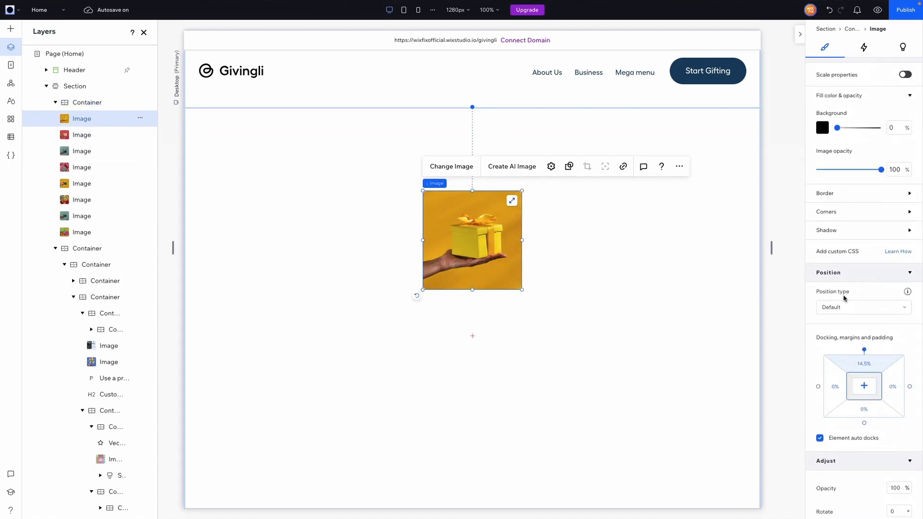
pyautogui.click(844, 307)
pyautogui.click(845, 323)
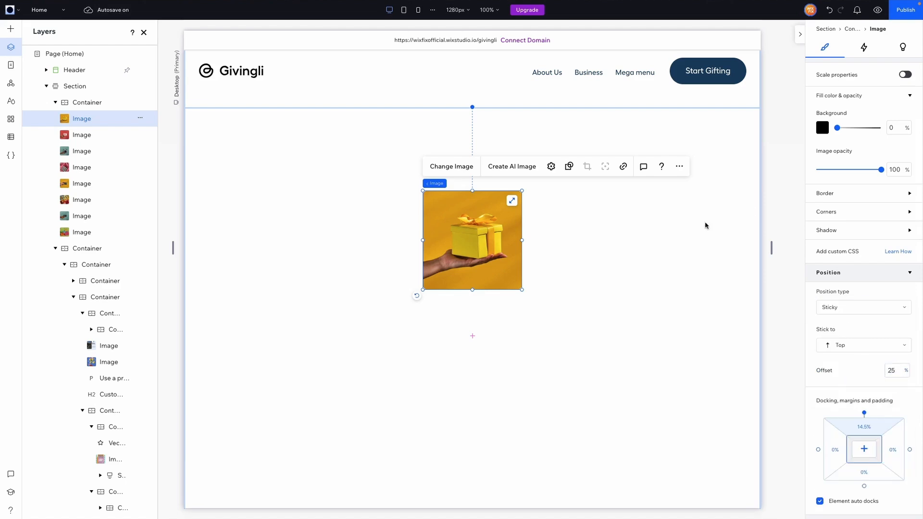
# - Preview the page around the image container to check how the yellow gift image sticks
pyautogui.hotkey('ctrl', 'shift', 'p')
pyautogui.scroll(3, 617, 224)
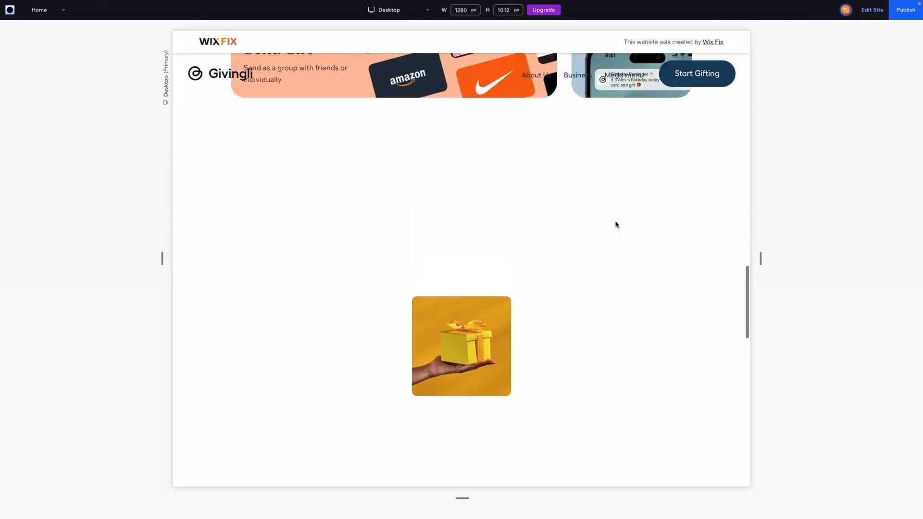
pyautogui.scroll(-4, 617, 224)
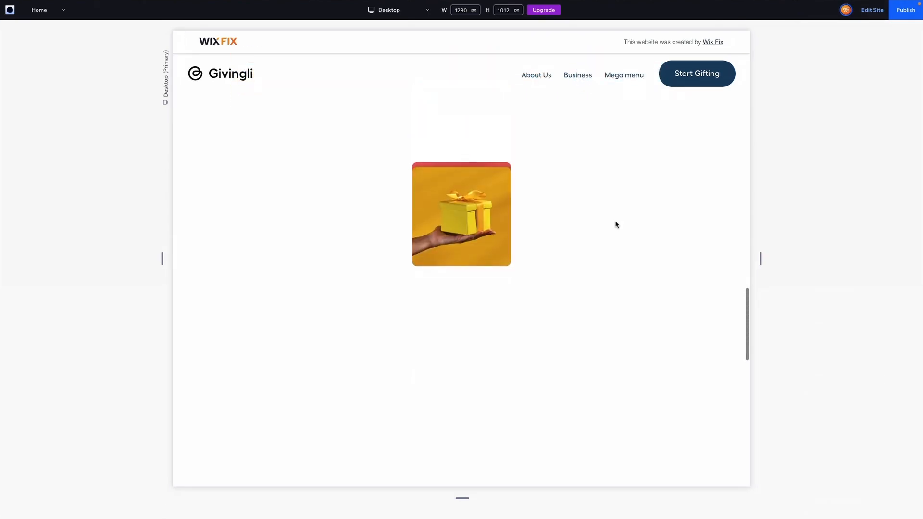
pyautogui.scroll(2, 617, 224)
pyautogui.scroll(-1, 617, 225)
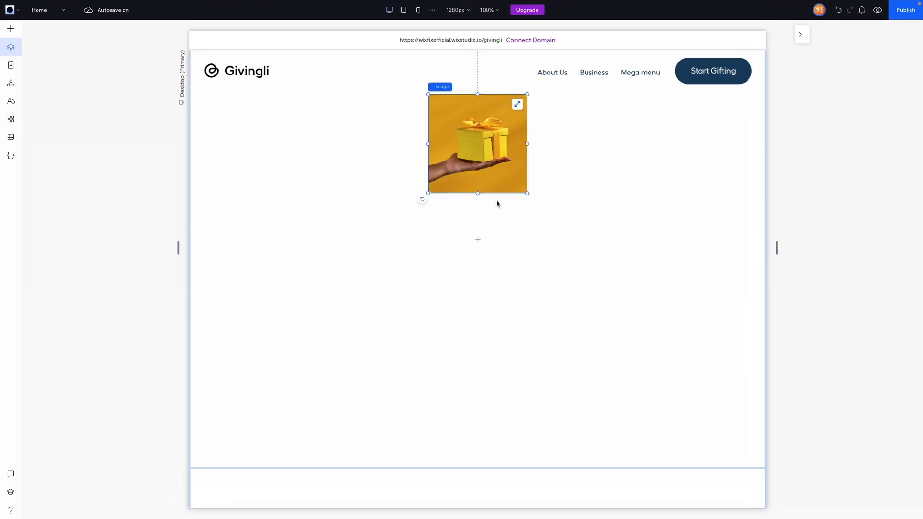
# - Set the yellow gift image's sticky offset to 35% and check its position in the preview
pyautogui.scroll(-3, 887, 391)
pyautogui.click(897, 378)
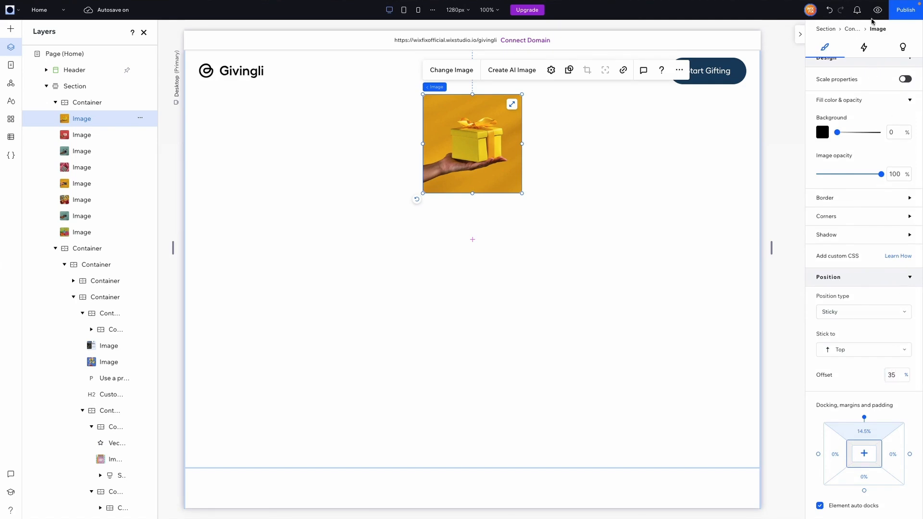
pyautogui.scroll(3, 579, 206)
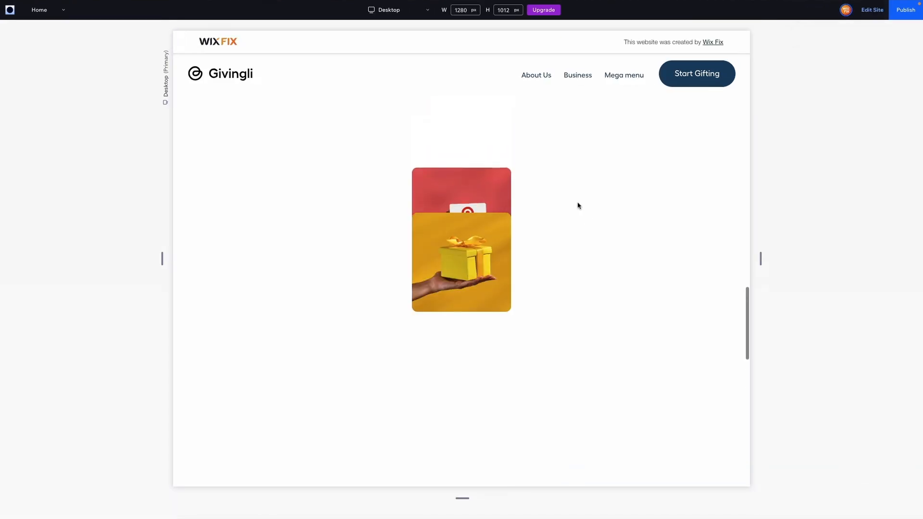
pyautogui.click(872, 10)
pyautogui.scroll(2, 598, 254)
# - Make the Target image and the other remaining stacked images sticky to the top with a 35% offset
pyautogui.click(71, 140)
pyautogui.scroll(-3, 865, 341)
pyautogui.click(843, 305)
pyautogui.click(847, 322)
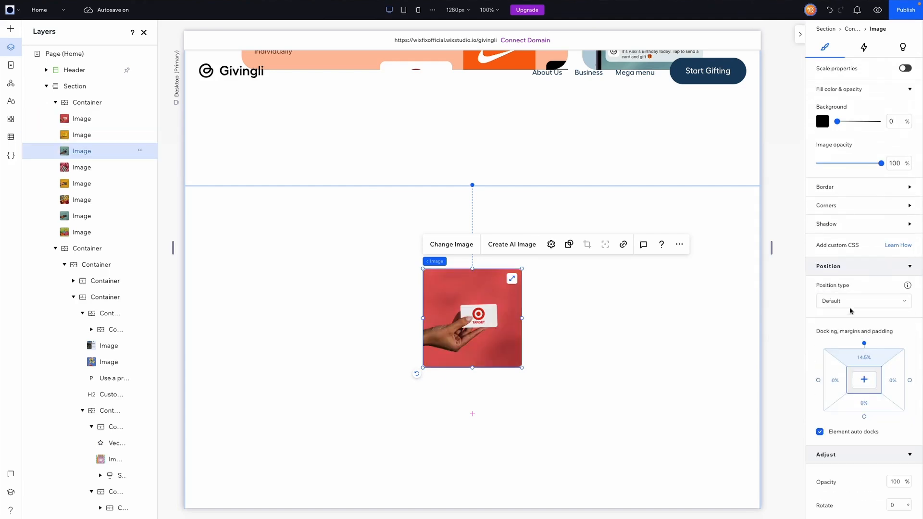
pyautogui.click(849, 305)
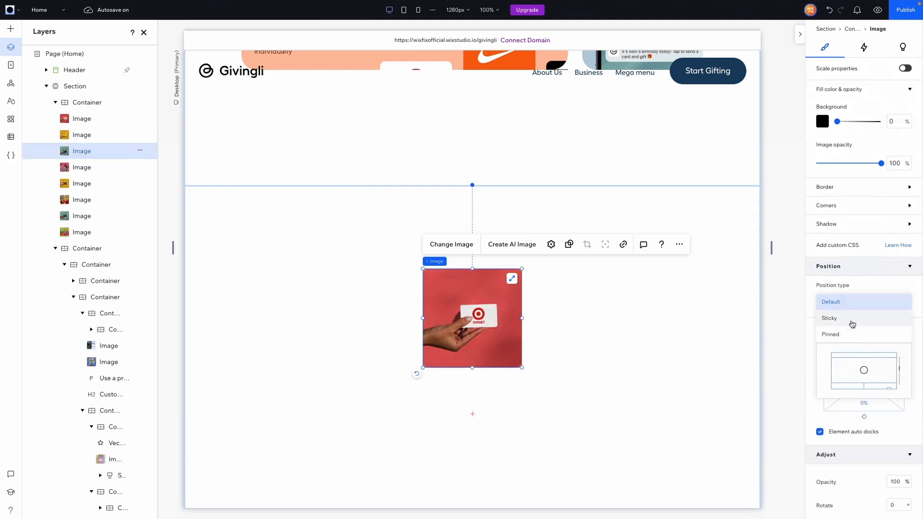
pyautogui.click(853, 322)
pyautogui.click(896, 365)
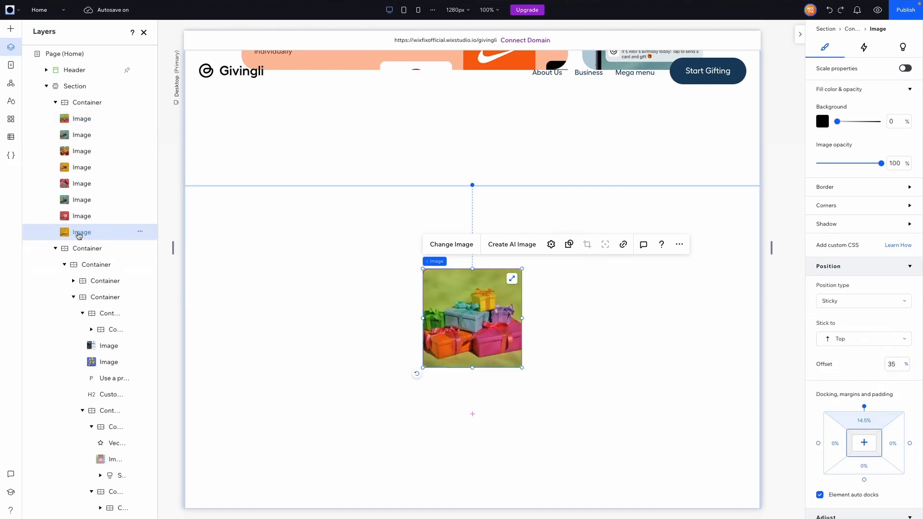
# - Move the yellow gift image to first place in the container's layer order and preview how the stack scrolls
pyautogui.moveTo(80, 235); pyautogui.dragTo(73, 125)
pyautogui.moveTo(76, 119); pyautogui.dragTo(80, 119)
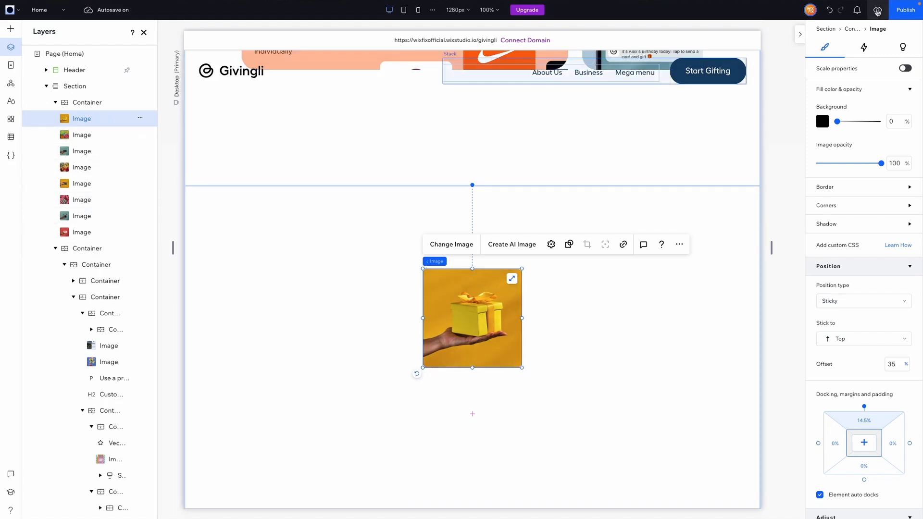
pyautogui.scroll(3, 618, 194)
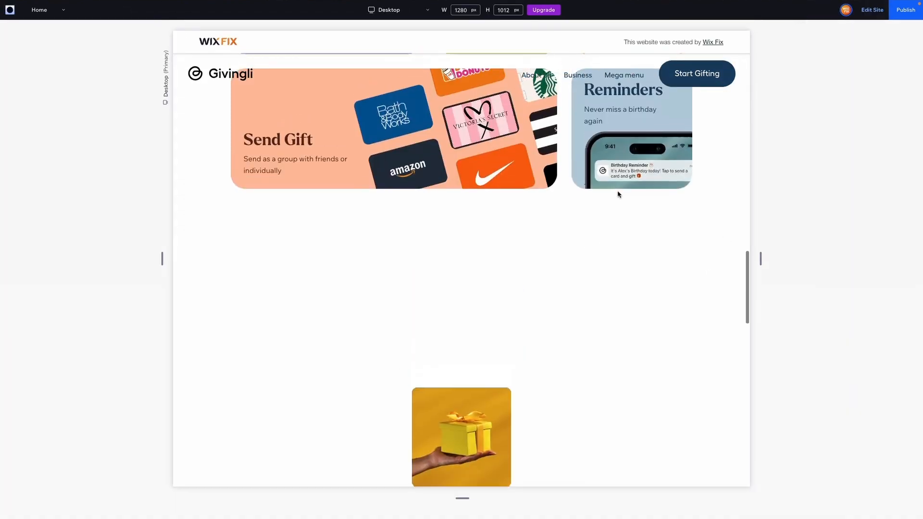
pyautogui.scroll(-5, 619, 194)
pyautogui.scroll(-5, 618, 194)
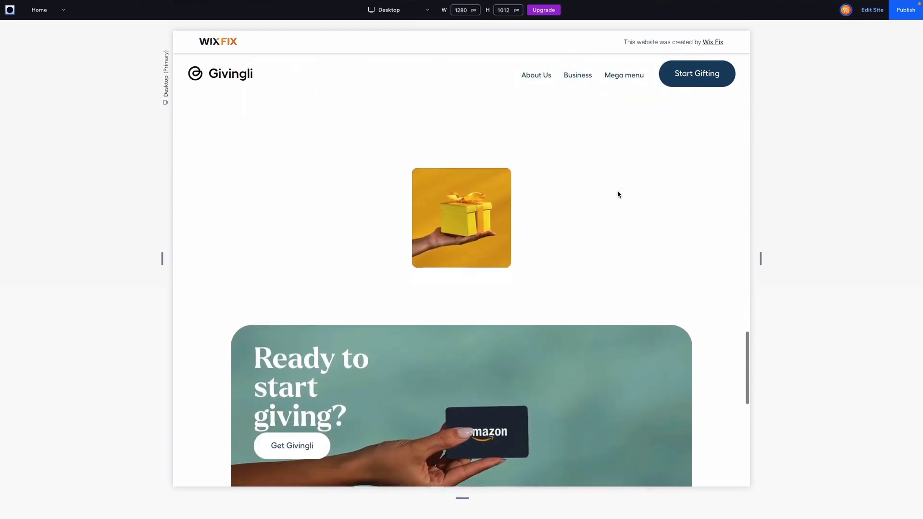
pyautogui.scroll(4, 618, 194)
pyautogui.scroll(8, 618, 194)
pyautogui.scroll(-12, 619, 194)
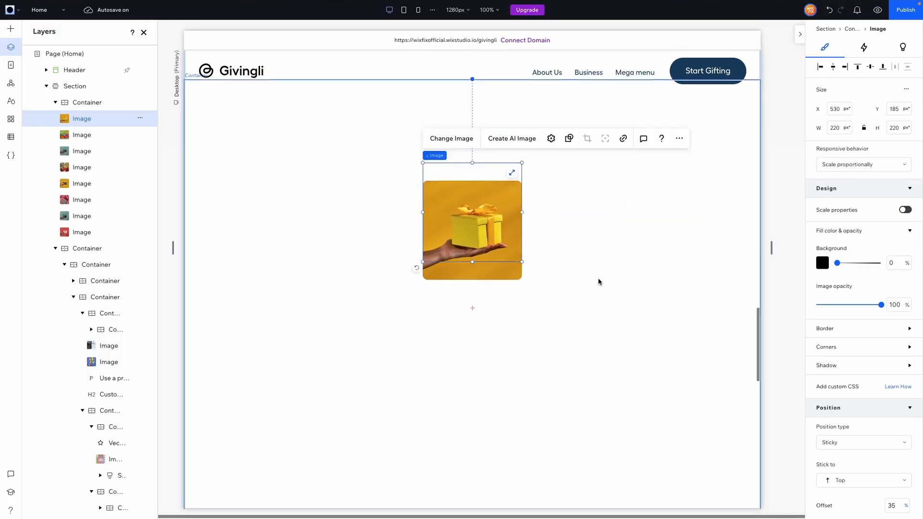
pyautogui.scroll(1, 599, 281)
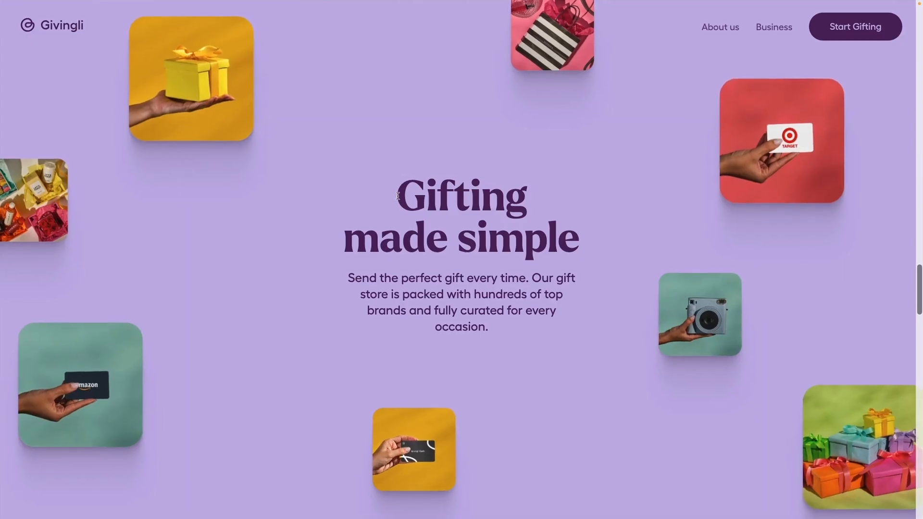
# - Switch to the original Givingli page and copy the "Gifting made simple" heading
pyautogui.moveTo(348, 278); pyautogui.dragTo(519, 338)
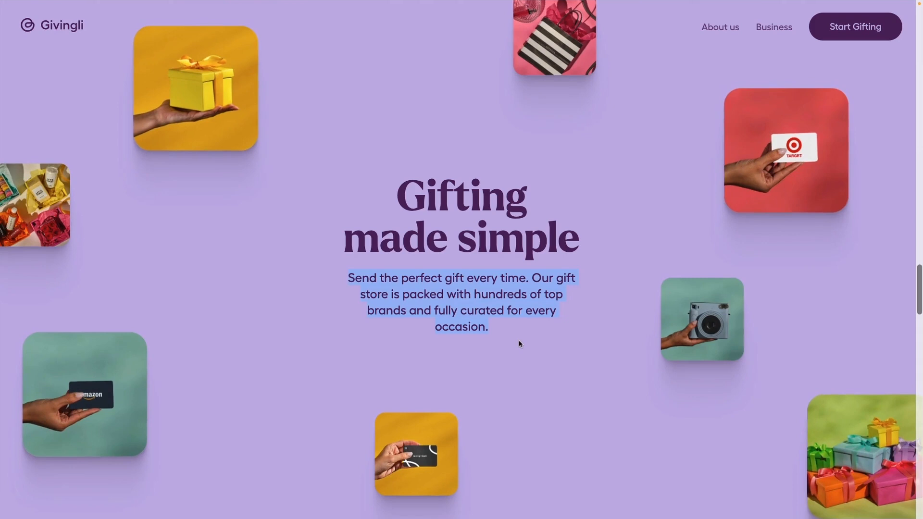
pyautogui.click(521, 337)
pyautogui.moveTo(398, 194); pyautogui.dragTo(545, 267)
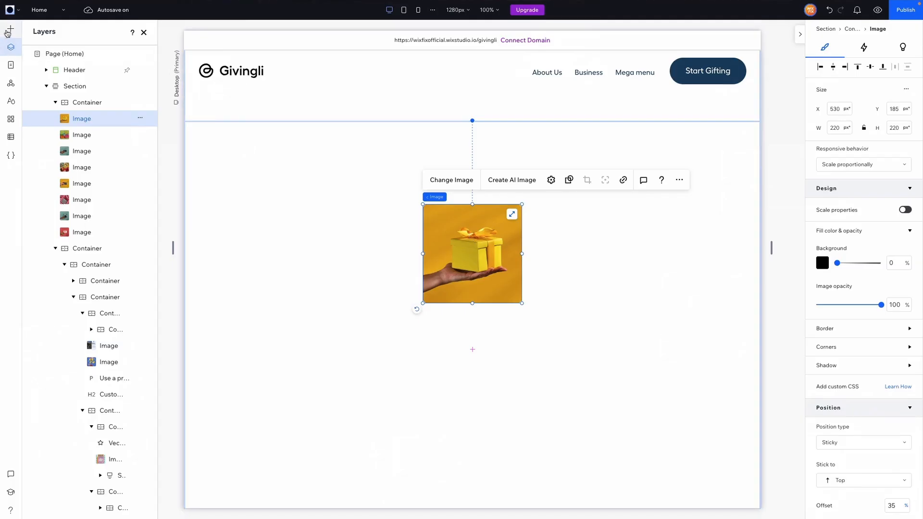
# - Add a Heading 2 text reading "Gifting Made Simple." over the stacked images in the container
pyautogui.click(8, 31)
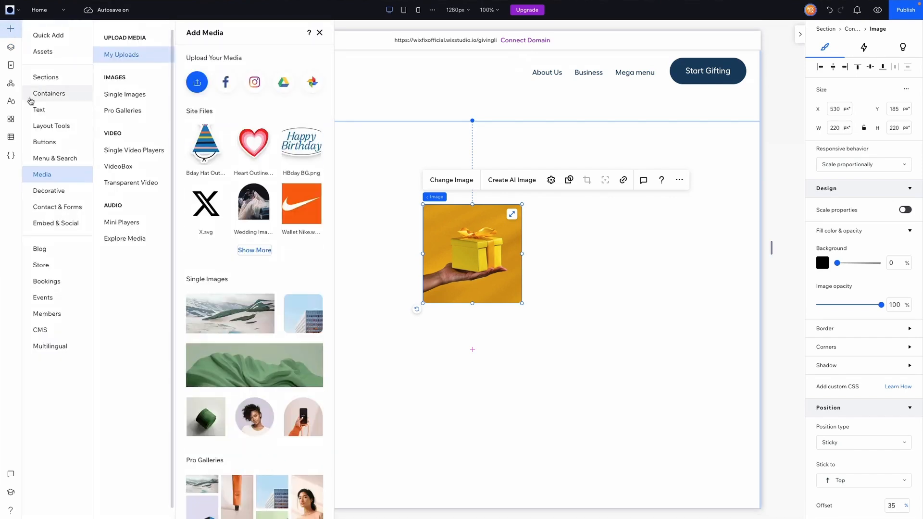
pyautogui.click(44, 109)
pyautogui.moveTo(240, 86); pyautogui.dragTo(448, 241)
pyautogui.click(864, 318)
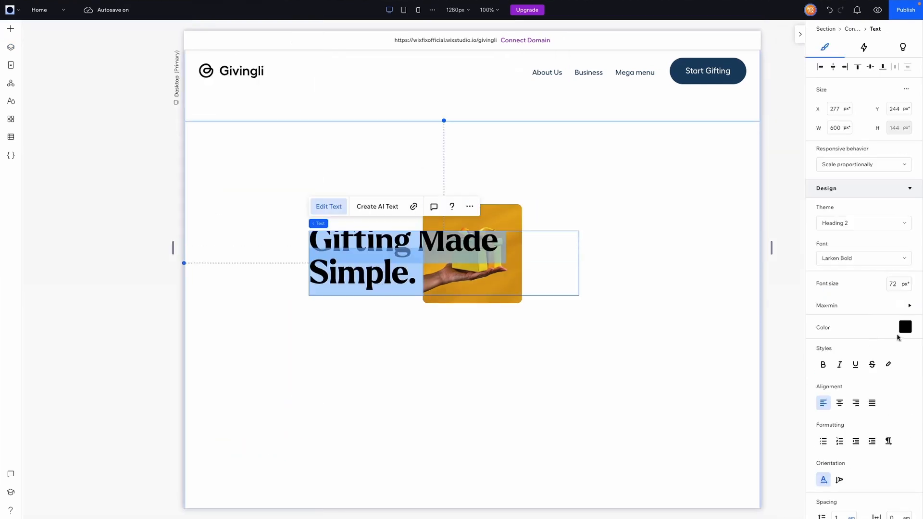
# - Change the "Gifting Made Simple." heading's text color to the dark purple theme color
pyautogui.click(905, 327)
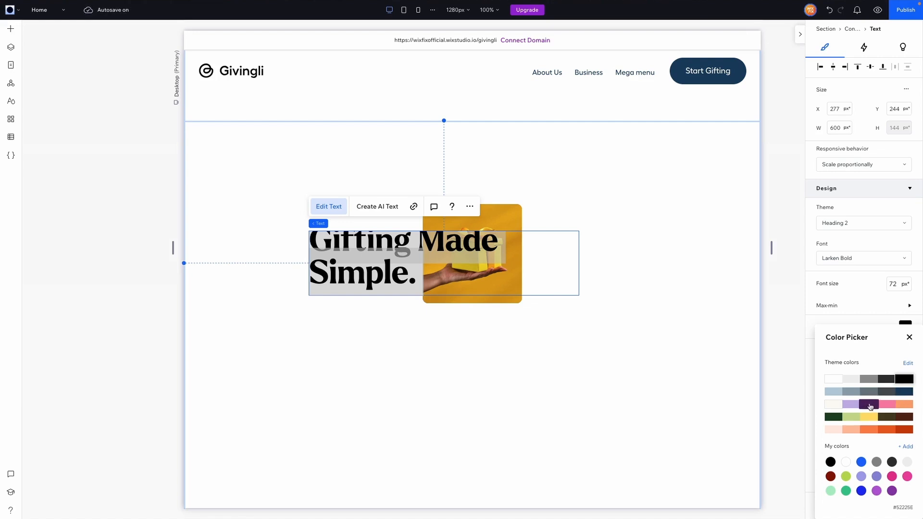
pyautogui.click(870, 405)
pyautogui.click(909, 336)
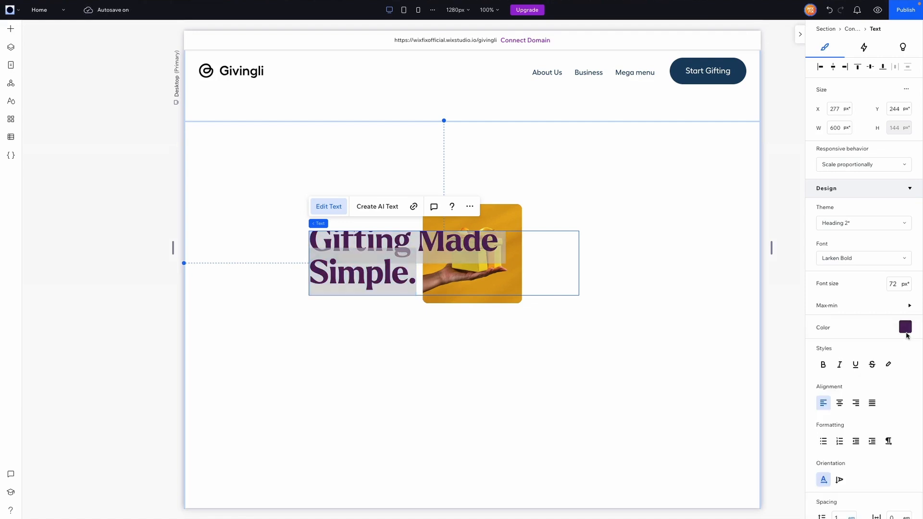
# - Centre-align the heading text and shrink its box with Hug before restoring the Scale proportionally responsive behavior
pyautogui.click(840, 404)
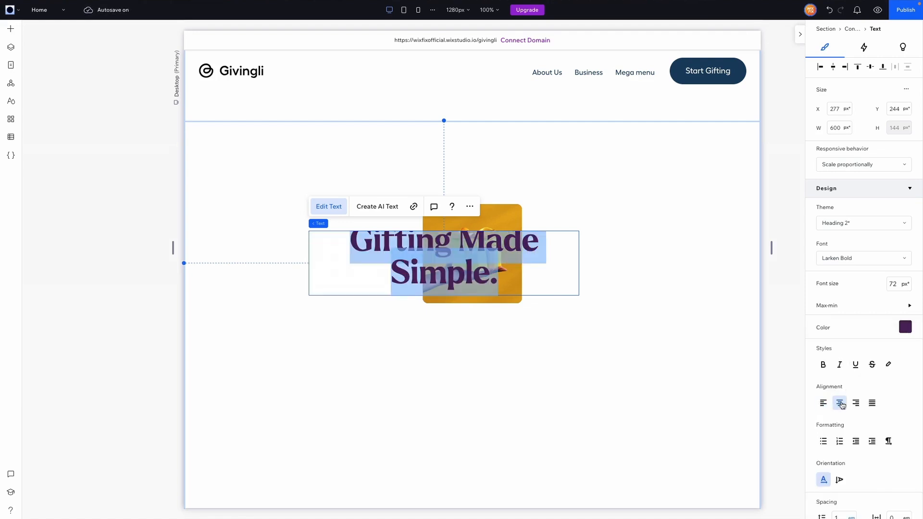
pyautogui.click(863, 164)
pyautogui.click(843, 234)
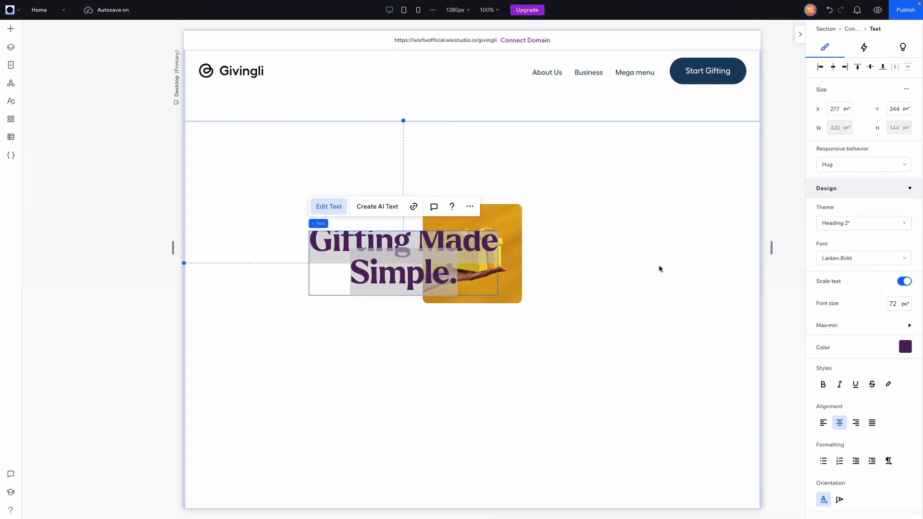
pyautogui.click(849, 169)
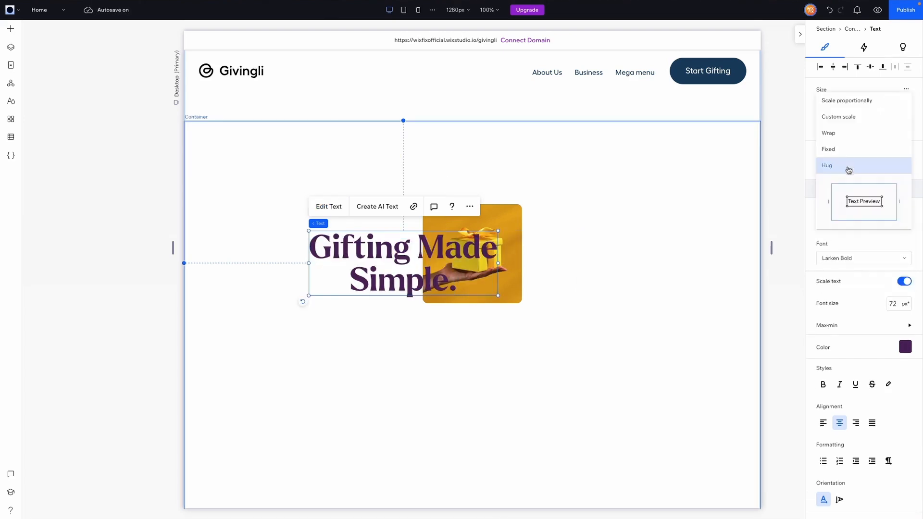
pyautogui.click(845, 99)
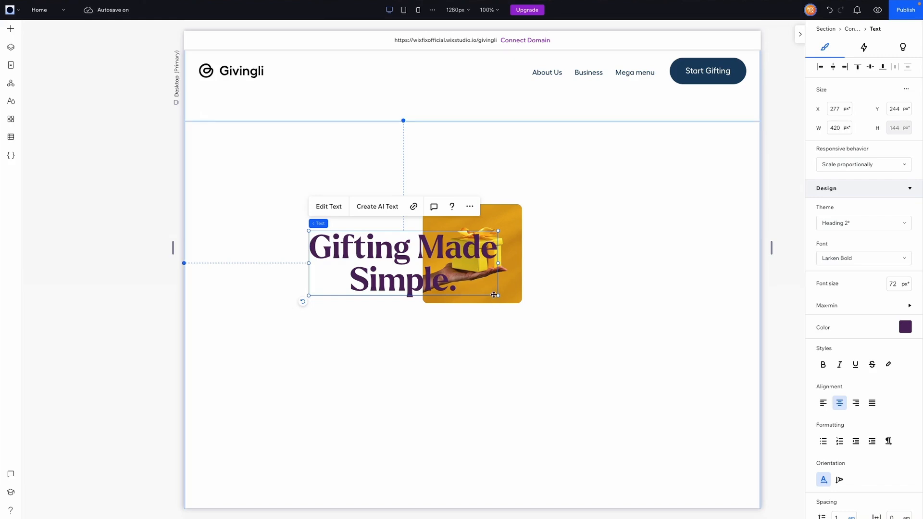
# - Enlarge the heading to 84 px text reading "Gifting made simple." on two lines and centre it over the gift image
pyautogui.moveTo(498, 296); pyautogui.dragTo(523, 325)
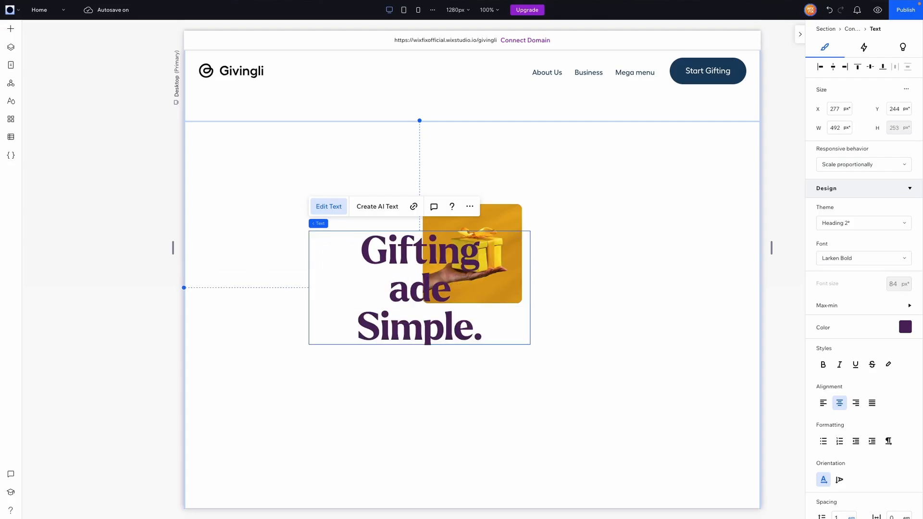
pyautogui.press('BackSpace')
pyautogui.press('BackSpace')
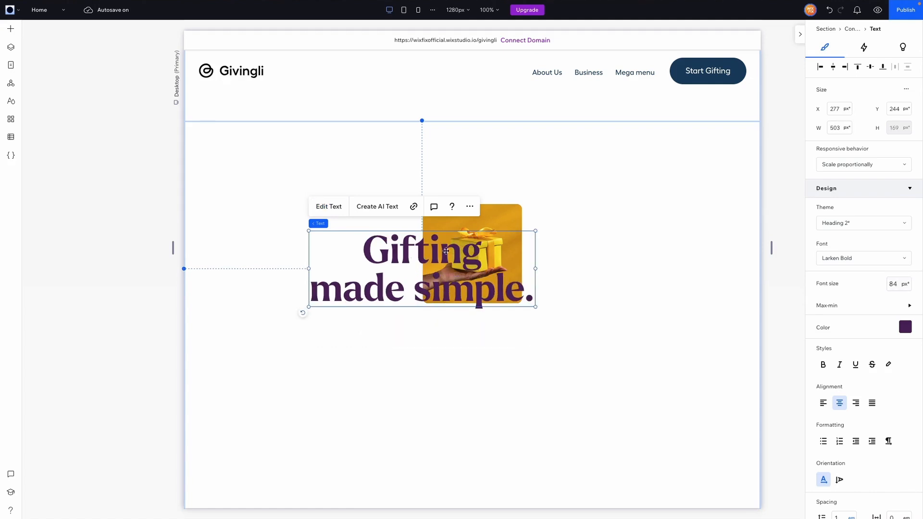
pyautogui.moveTo(446, 251)
pyautogui.mouseDown()
pyautogui.moveTo(490, 245)
pyautogui.moveTo(461, 245)
pyautogui.mouseUp()
# - Add a paragraph reading "Send the perfect gift every time. Our gift store is packed with hundreds of top brands and fully curated for every occasion."
pyautogui.click(11, 29)
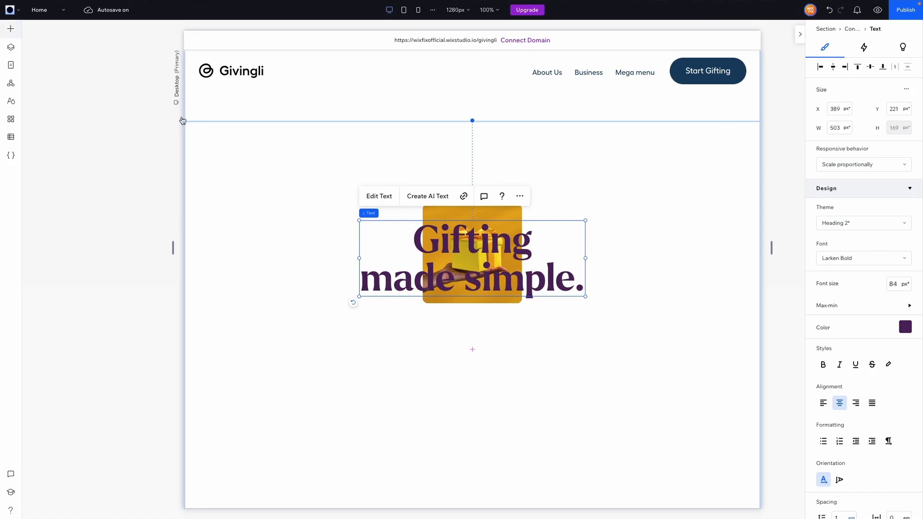
pyautogui.moveTo(210, 232); pyautogui.dragTo(416, 343)
pyautogui.write('Send the perfect gift every time. Our gift store is packed with hundreds of top brands and fully curated for every occasion.')
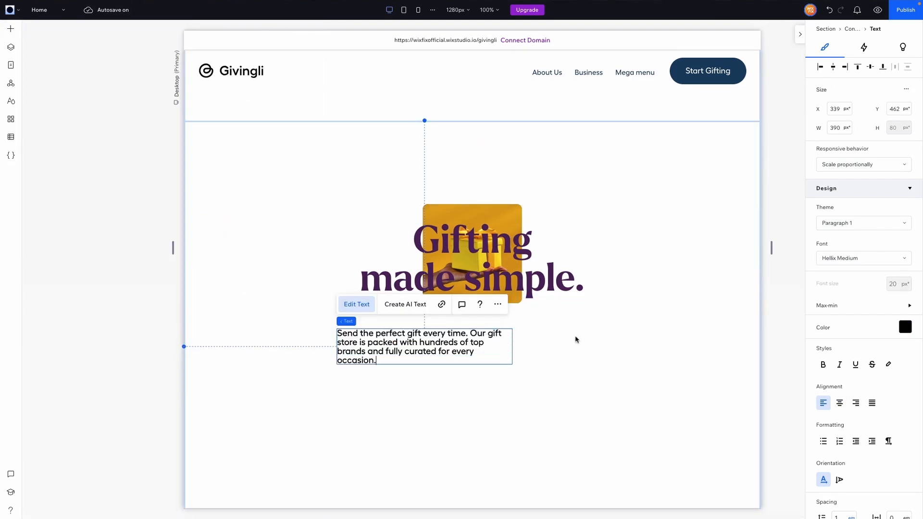
# - Format the paragraph in the dark purple theme color, centre-aligned, with a font size of 28 px
pyautogui.hotkey('ctrl', 'a')
pyautogui.click(905, 327)
pyautogui.click(869, 404)
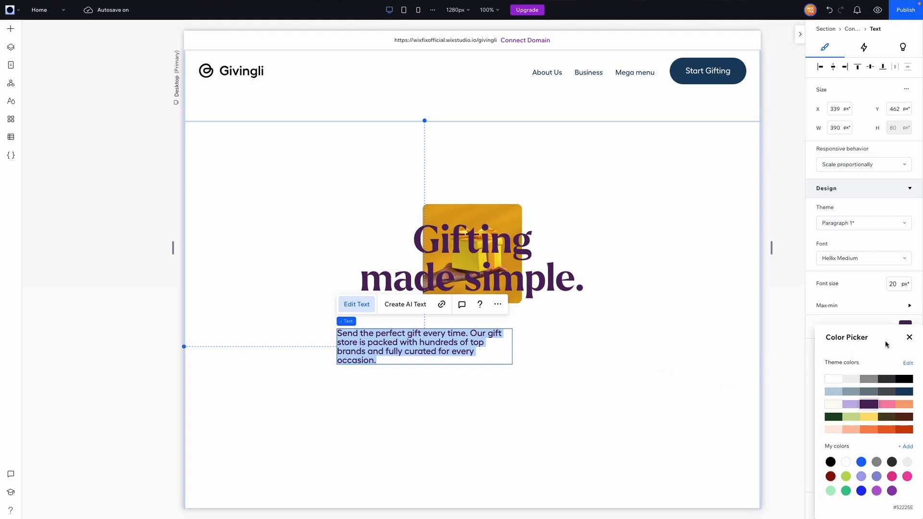
pyautogui.click(910, 337)
pyautogui.click(840, 403)
pyautogui.click(898, 284)
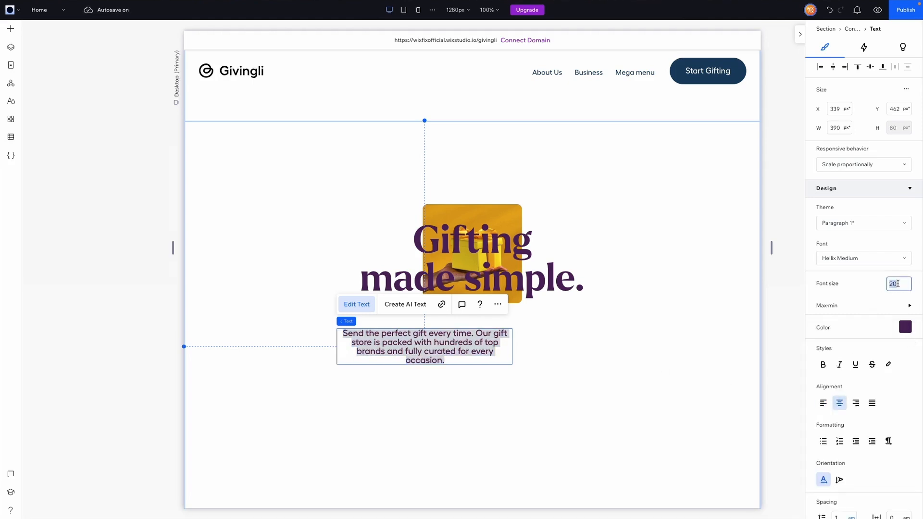
pyautogui.write('28')
pyautogui.press('Return')
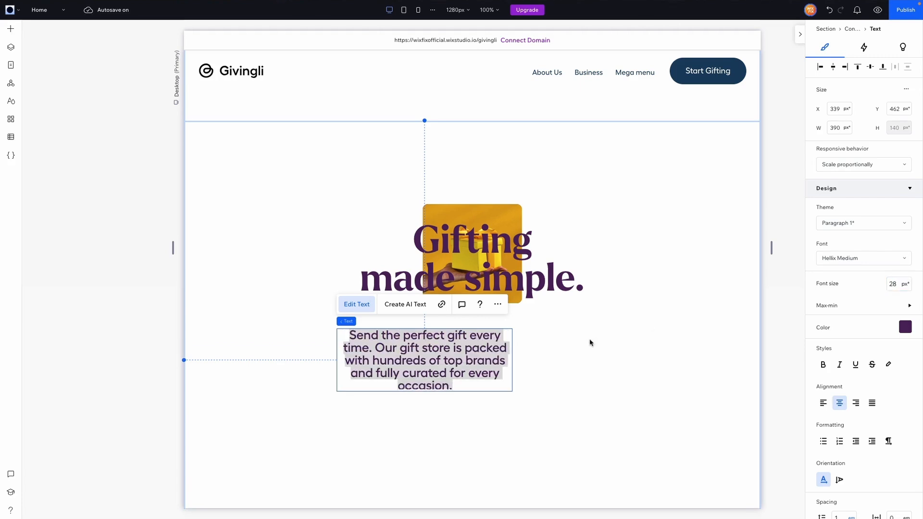
# - Widen the paragraph's text box to about 470 px and centre it directly beneath the heading
pyautogui.press('Escape')
pyautogui.moveTo(512, 360); pyautogui.dragTo(548, 354)
pyautogui.moveTo(463, 354); pyautogui.dragTo(495, 331)
# - Combine the heading and paragraph into a vertical stack and move it up to Y 128 px
pyautogui.keyDown('shift'); pyautogui.click(500, 272); pyautogui.keyUp('shift')
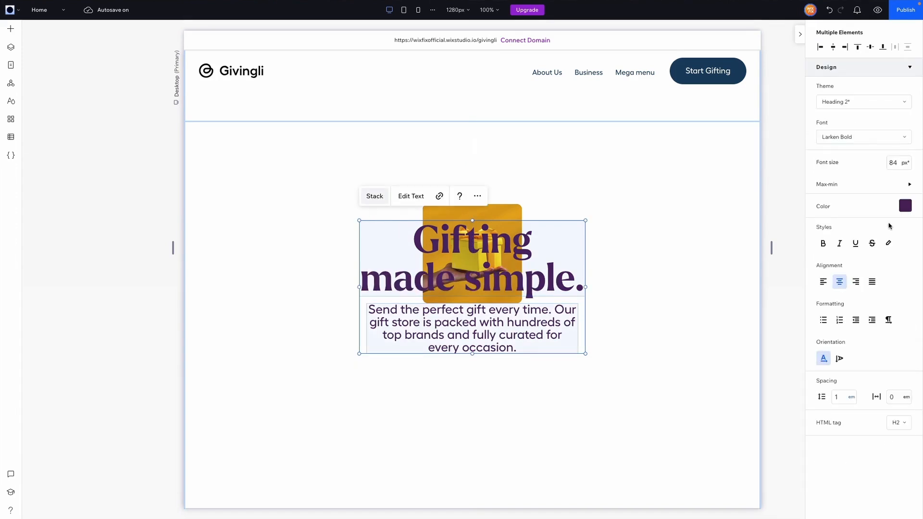
pyautogui.moveTo(363, 227); pyautogui.dragTo(363, 186)
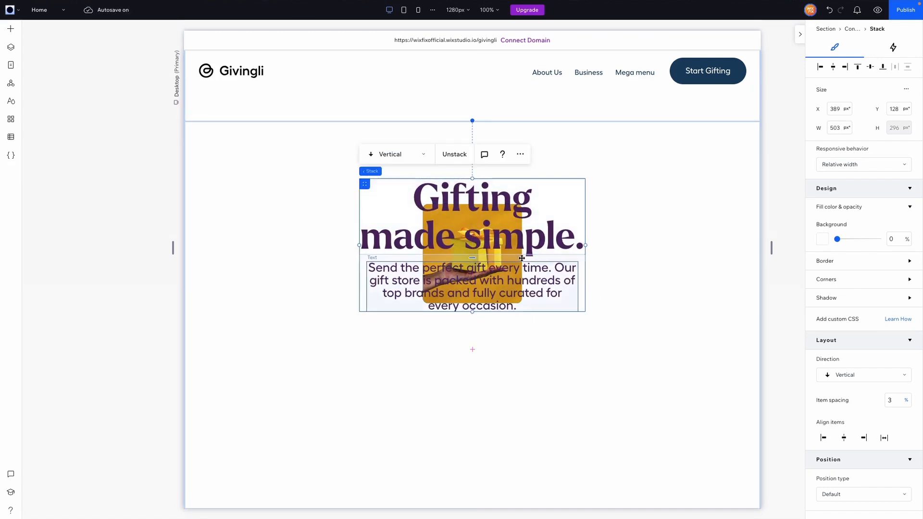
# - Make the text stack sticky to the top with a 25% offset and preview how it scrolls over the gift image
pyautogui.scroll(-5, 853, 241)
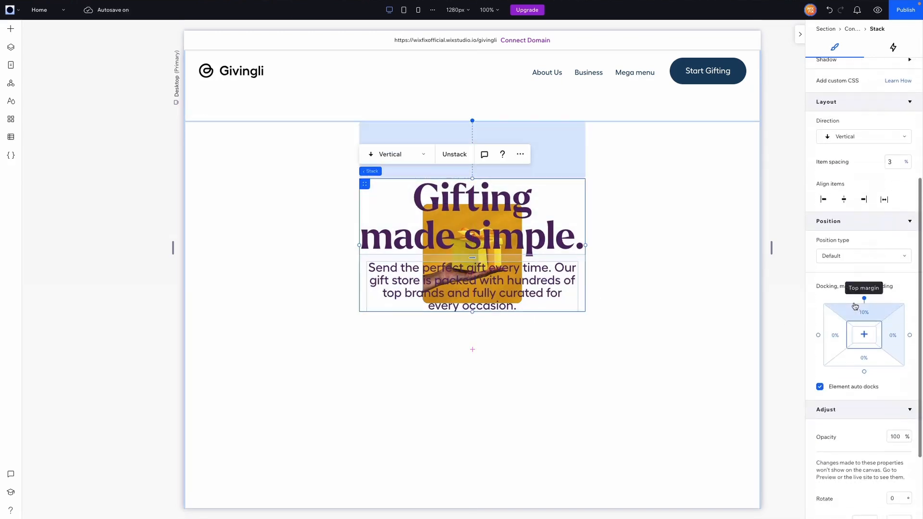
pyautogui.click(840, 261)
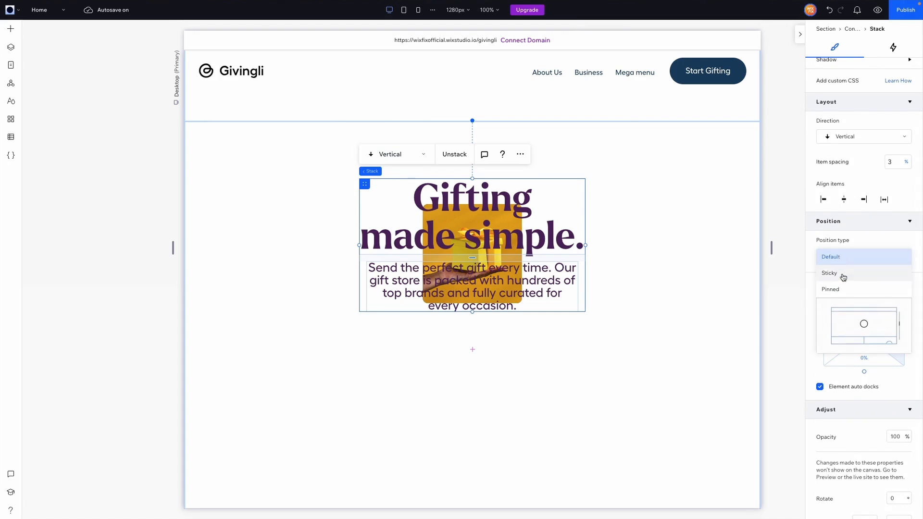
pyautogui.click(842, 273)
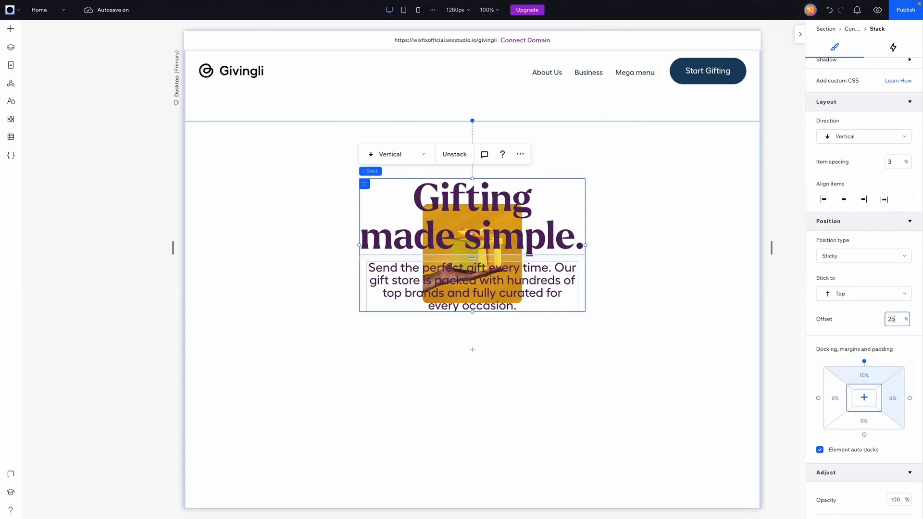
pyautogui.click(877, 10)
pyautogui.scroll(3, 673, 185)
pyautogui.scroll(-3, 673, 185)
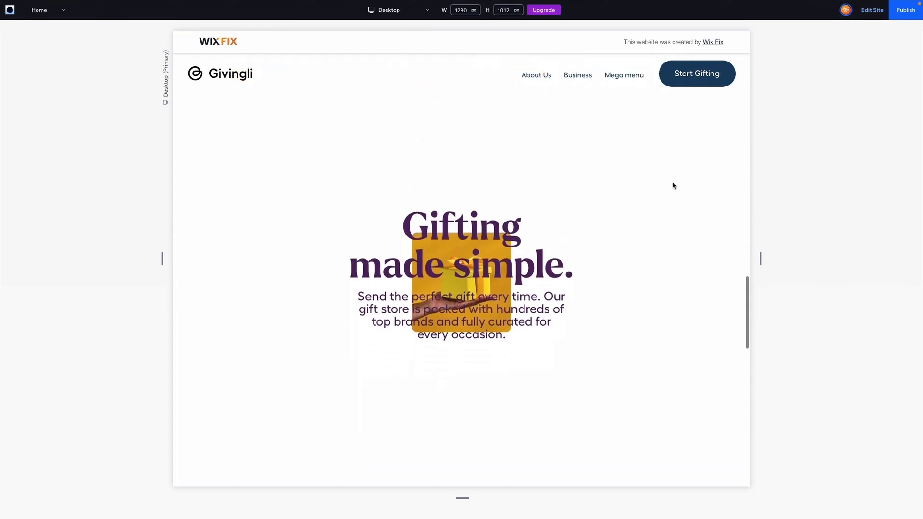
pyautogui.click(872, 9)
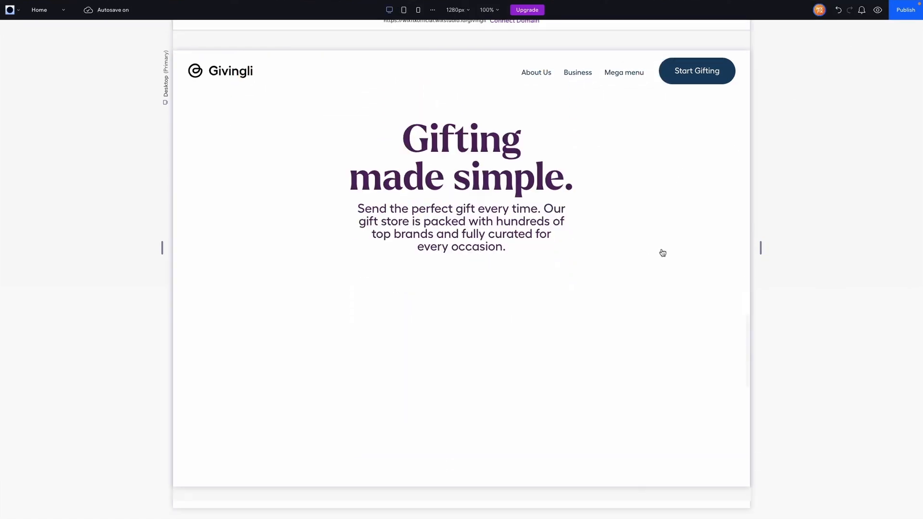
# - Set the text stack's sticky offset to 30% and preview its alignment with the gift image while scrolling
pyautogui.scroll(-5, 861, 289)
pyautogui.click(895, 399)
pyautogui.write('3')
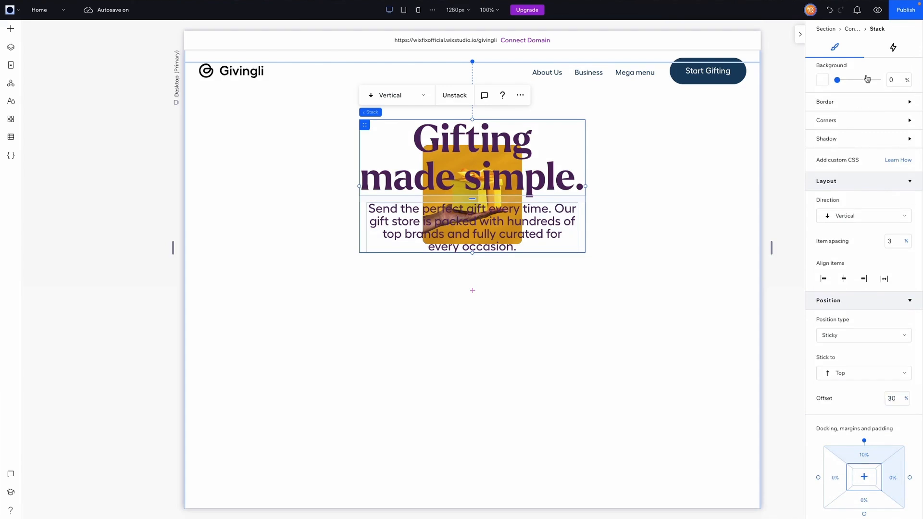
pyautogui.scroll(-8, 589, 279)
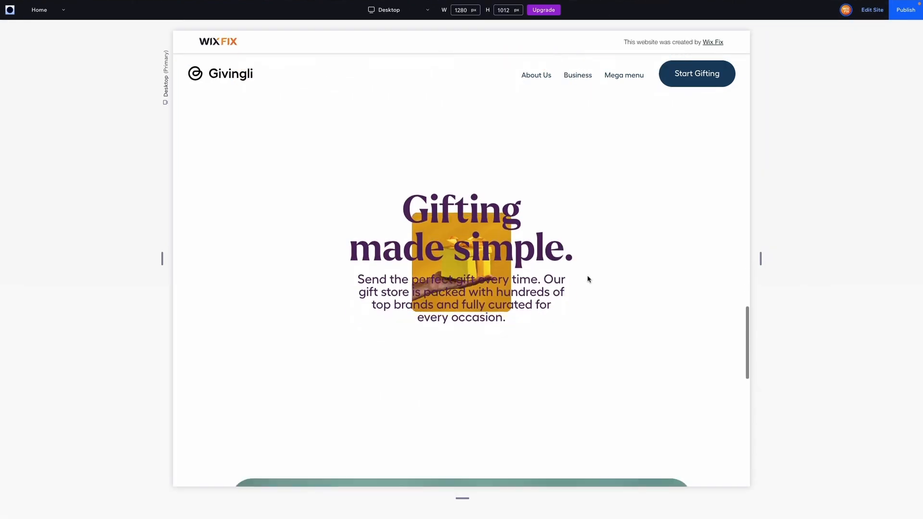
pyautogui.scroll(5, 589, 280)
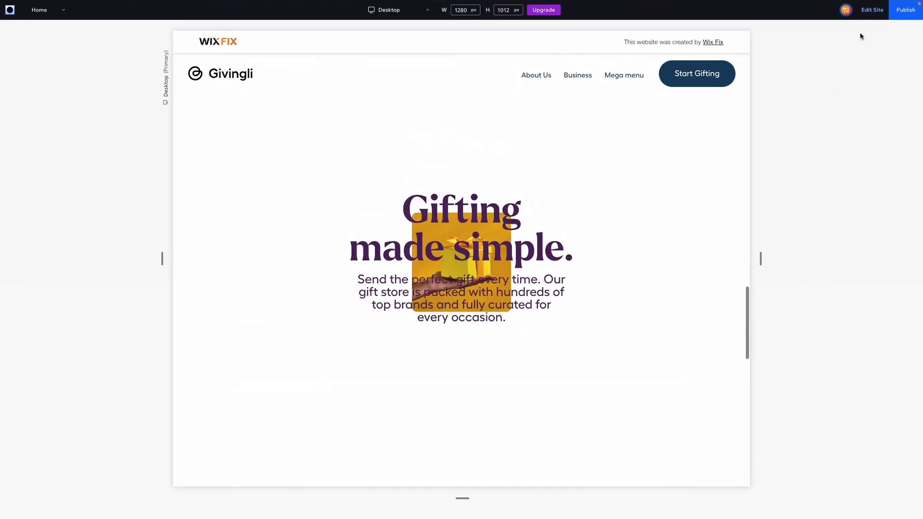
pyautogui.click(864, 18)
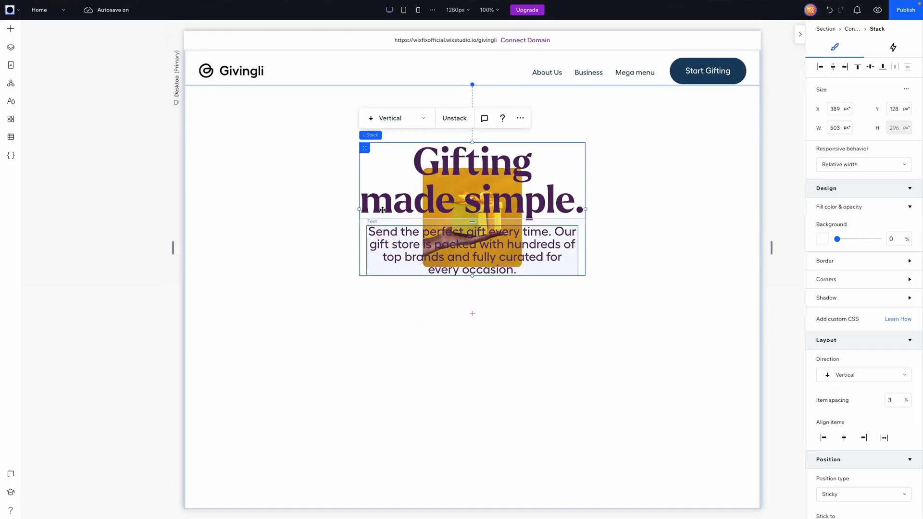
# - Move the text stack below the images in the container's layer order and place it in its own container
pyautogui.click(11, 48)
pyautogui.moveTo(82, 120); pyautogui.dragTo(84, 249)
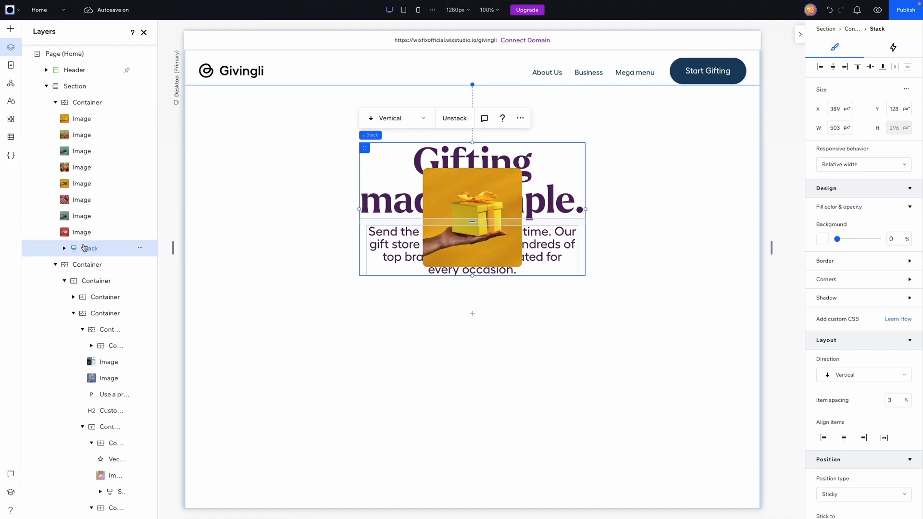
pyautogui.click(140, 248)
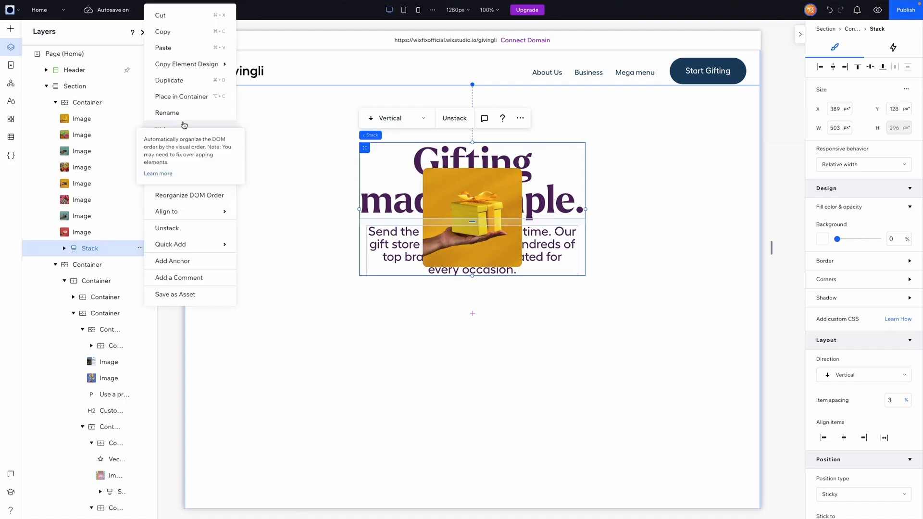
pyautogui.click(191, 97)
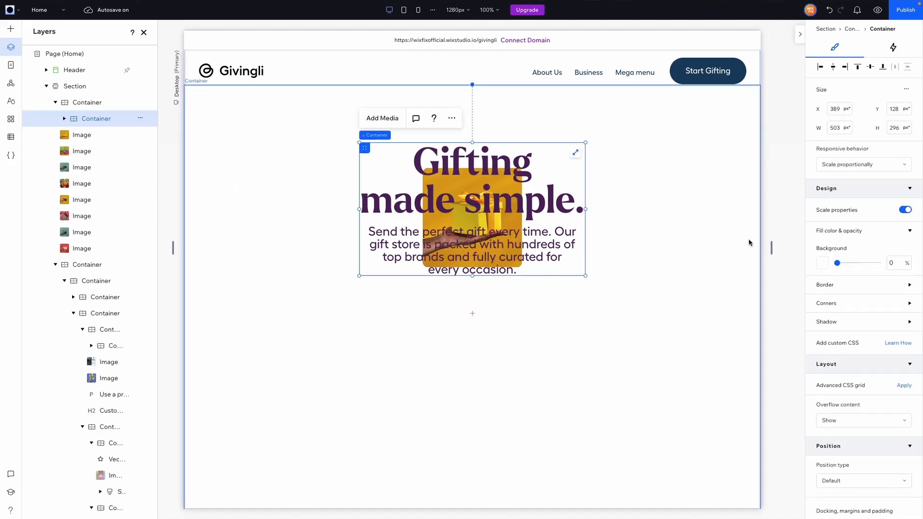
# - Make the new container around the text stack sticky to the top with a 30% offset
pyautogui.scroll(-3, 857, 304)
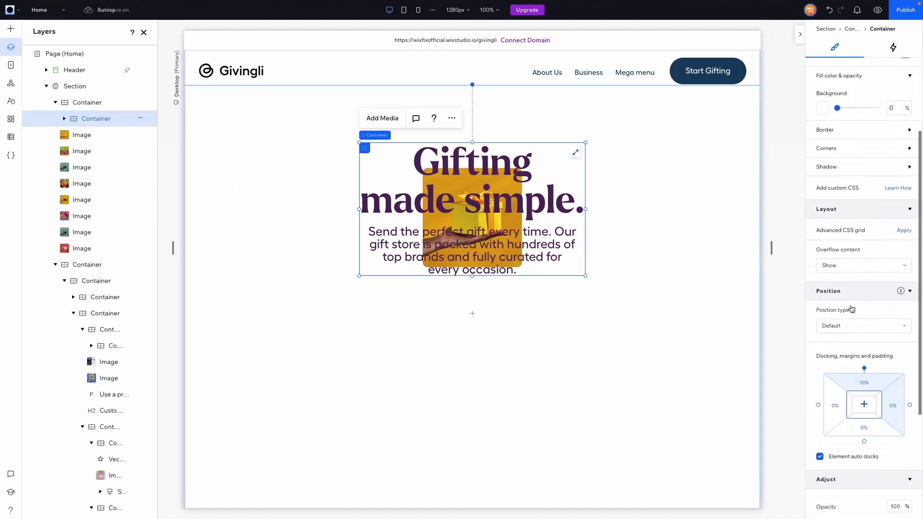
pyautogui.click(847, 327)
pyautogui.click(848, 345)
pyautogui.click(897, 391)
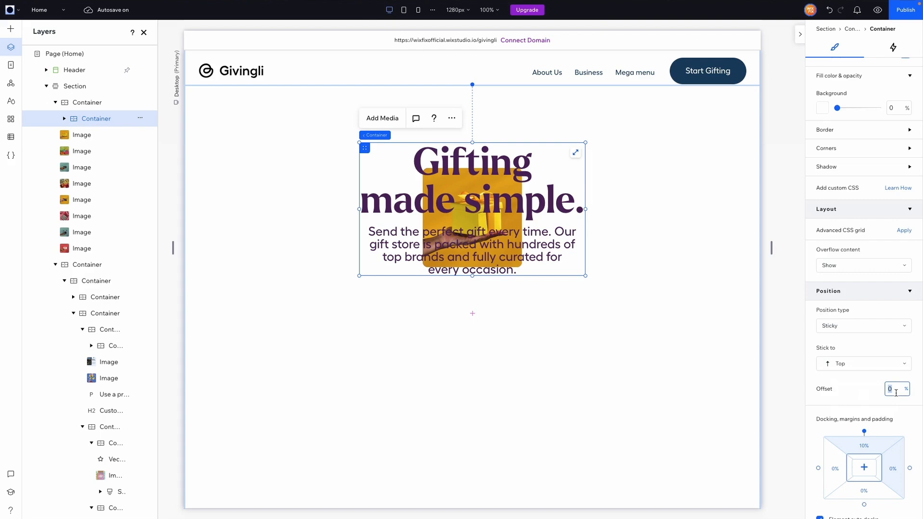
pyautogui.write('30')
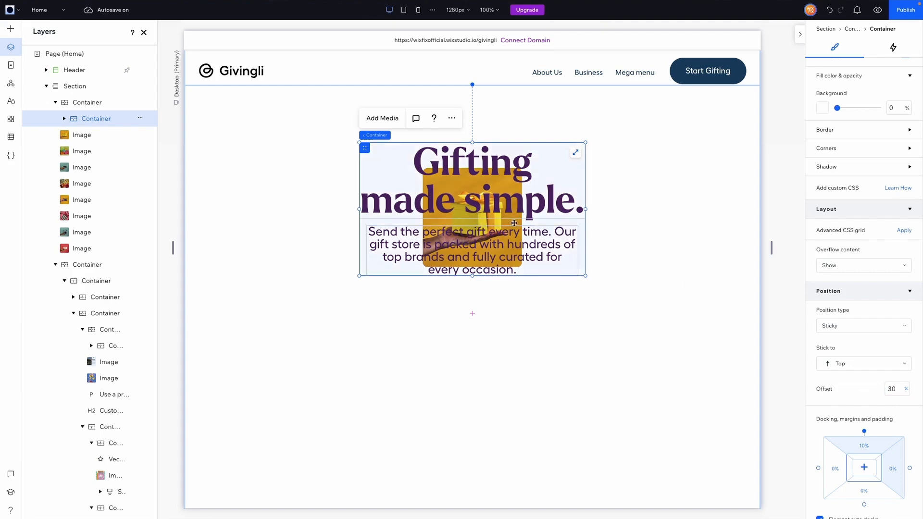
# - Set the position type of the text stack inside the sticky container to Default
pyautogui.click(514, 223)
pyautogui.click(873, 340)
pyautogui.click(855, 323)
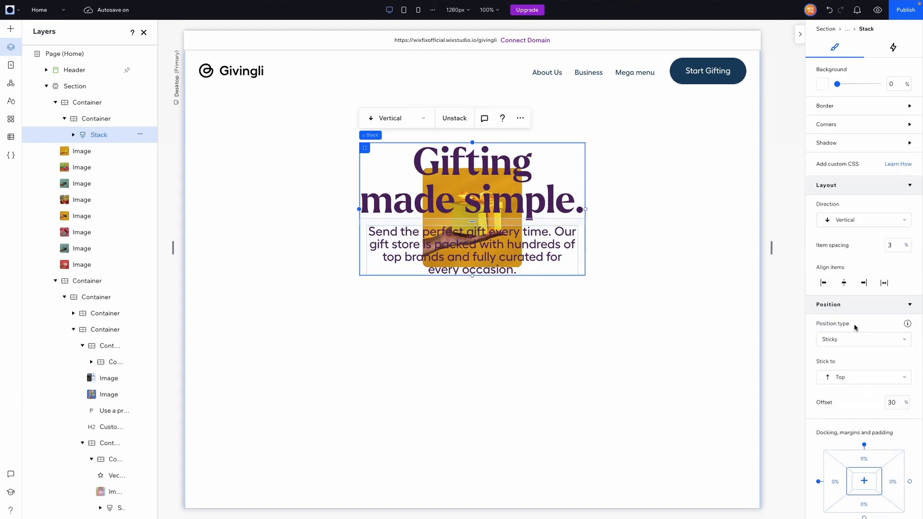
# - Preview the page and examine how the sticky text container moves relative to the gift images while scrolling
pyautogui.click(877, 10)
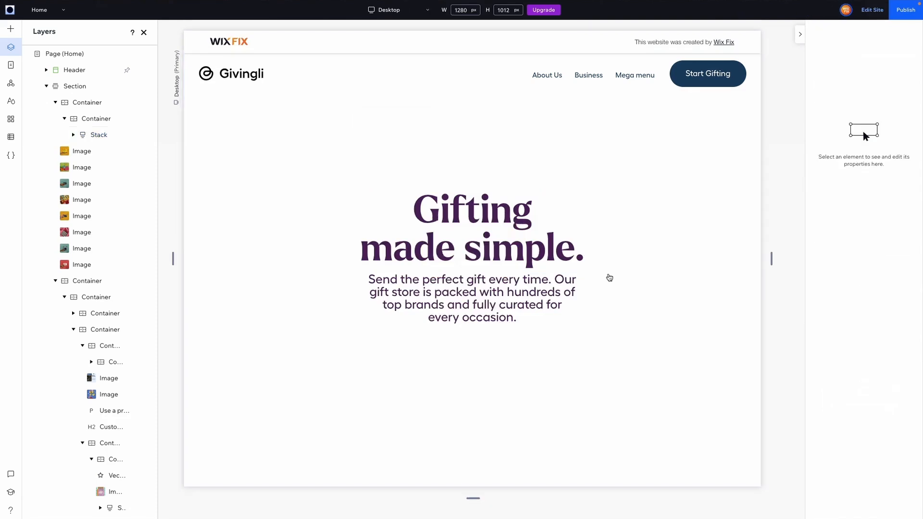
pyautogui.scroll(-5, 608, 277)
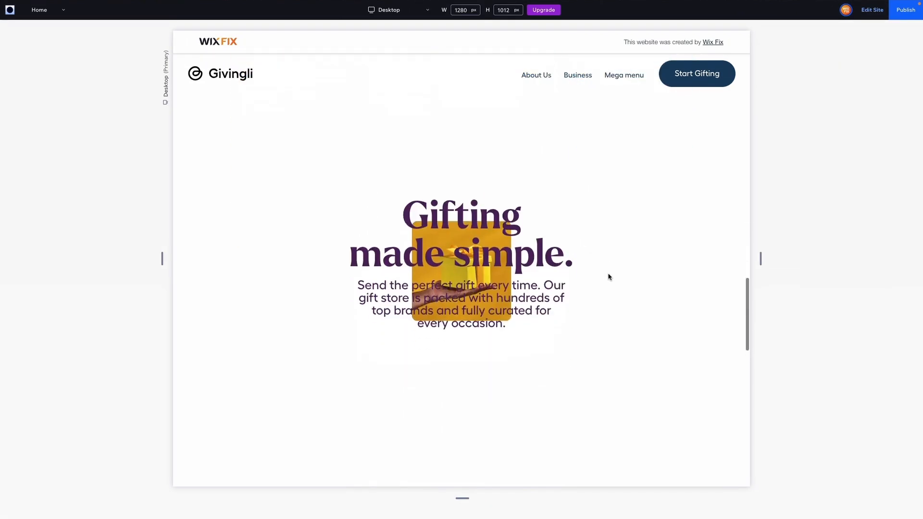
pyautogui.scroll(3, 608, 277)
pyautogui.scroll(-3, 609, 277)
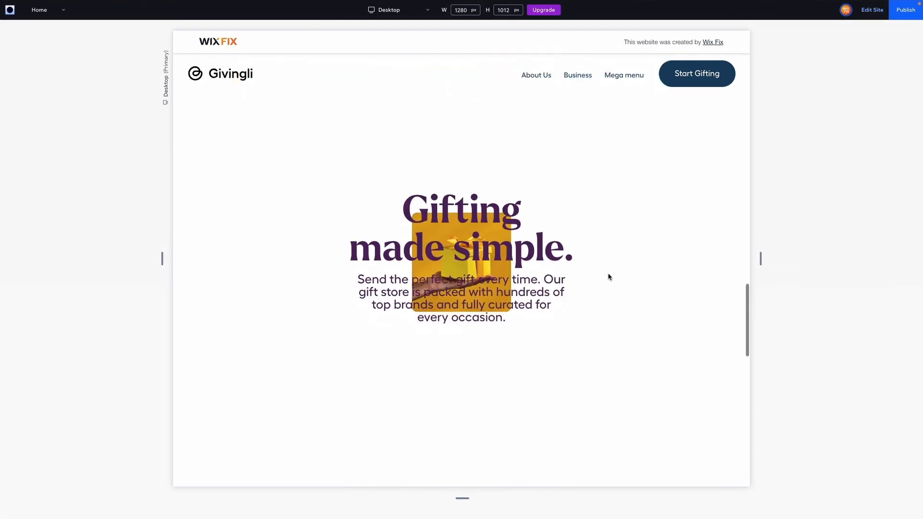
pyautogui.scroll(4, 608, 277)
pyautogui.scroll(-2, 609, 277)
pyautogui.scroll(-3, 609, 277)
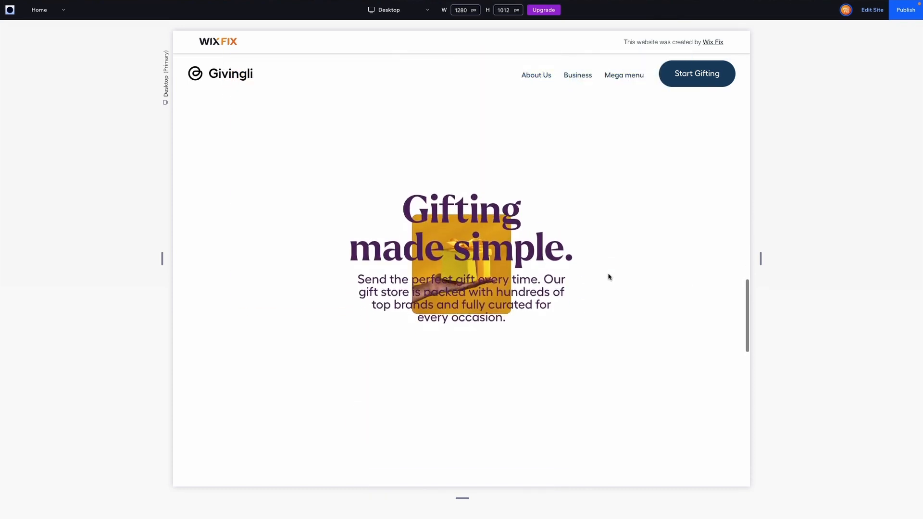
pyautogui.click(872, 11)
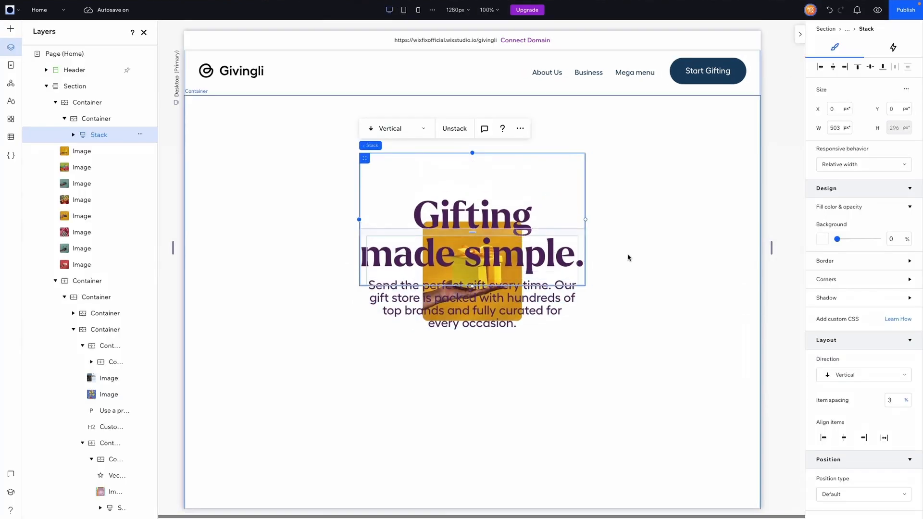
# - Move the text container below all the gift images in the parent container's layer order
pyautogui.moveTo(68, 118); pyautogui.dragTo(99, 256)
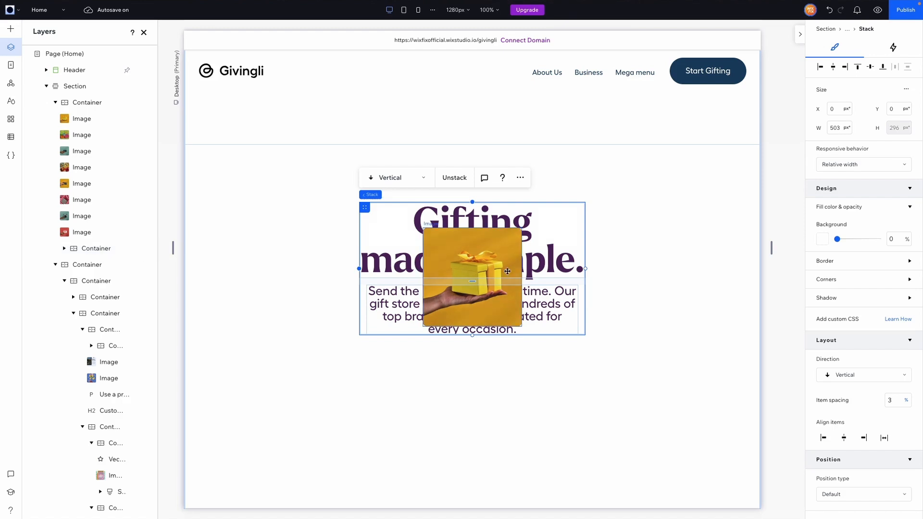
# - Add a new container inside the gift images' parent container and narrow it to a strip about 14 px wide beside the text
pyautogui.click(483, 264)
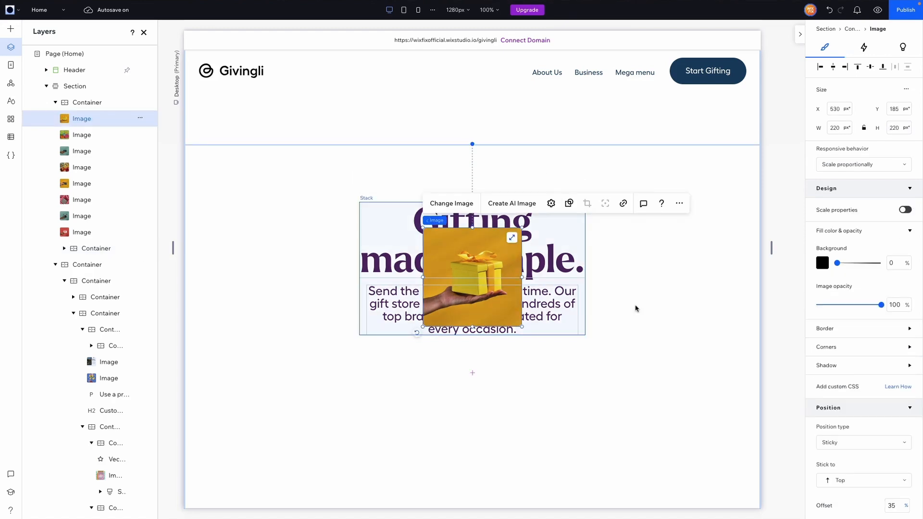
pyautogui.scroll(-1, 635, 308)
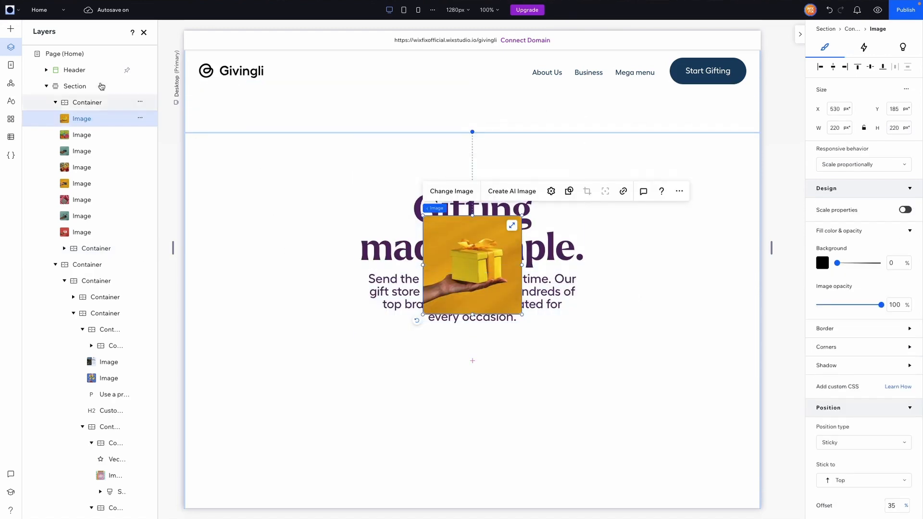
pyautogui.click(11, 30)
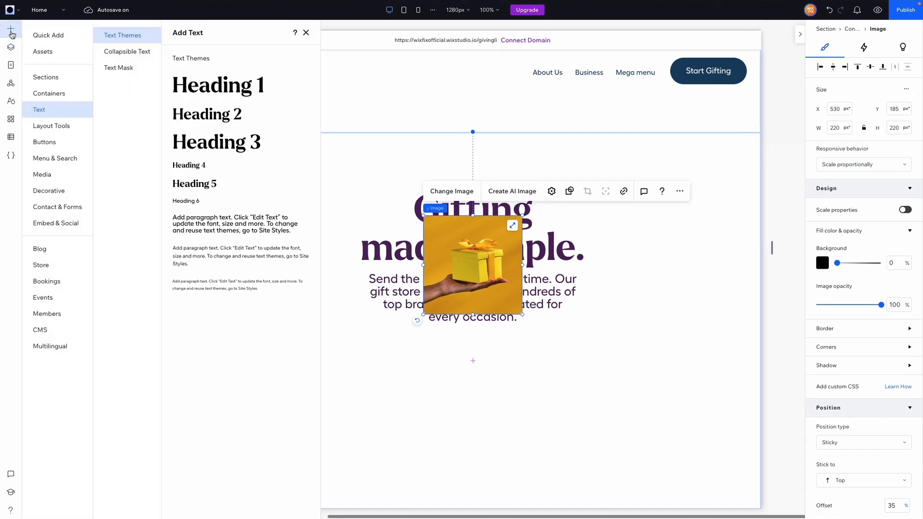
pyautogui.click(46, 35)
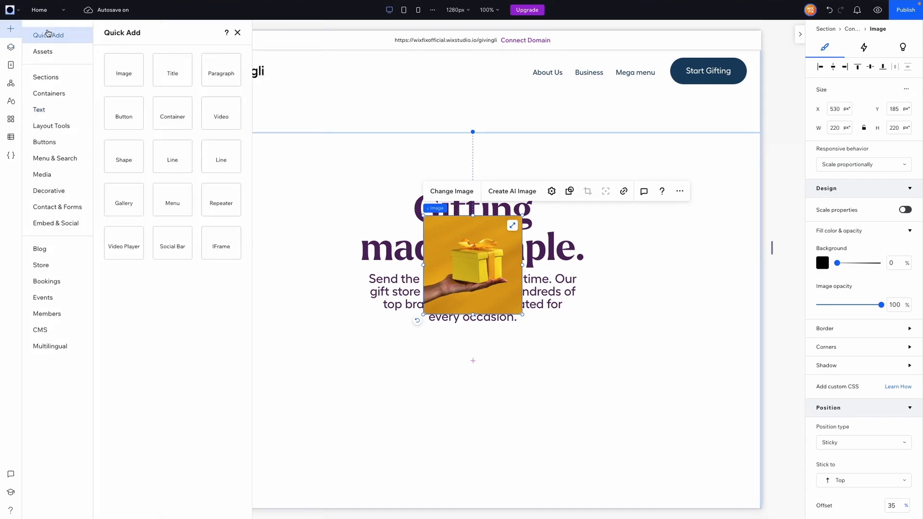
pyautogui.moveTo(174, 137); pyautogui.dragTo(286, 235)
pyautogui.moveTo(361, 258); pyautogui.dragTo(219, 256)
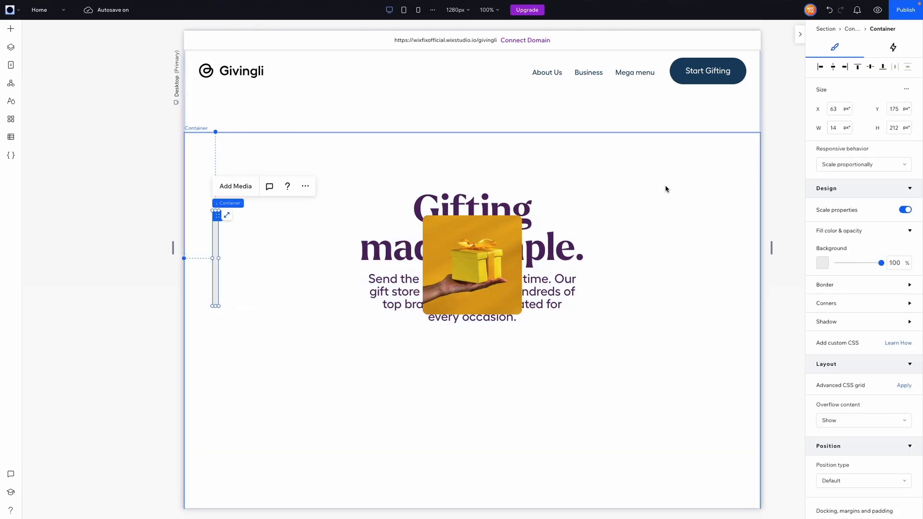
# - Enable advanced sizing for the narrow strip container and set its minimum height to 200 vh
pyautogui.click(909, 92)
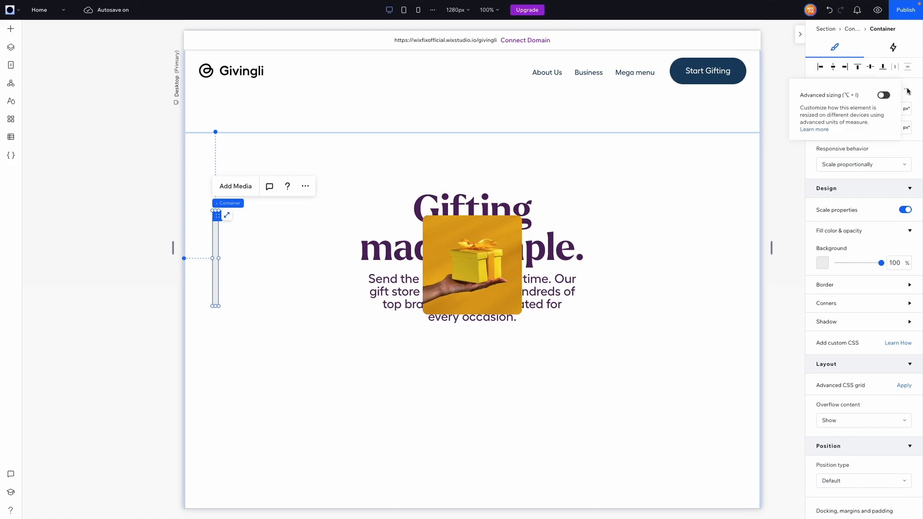
pyautogui.click(885, 95)
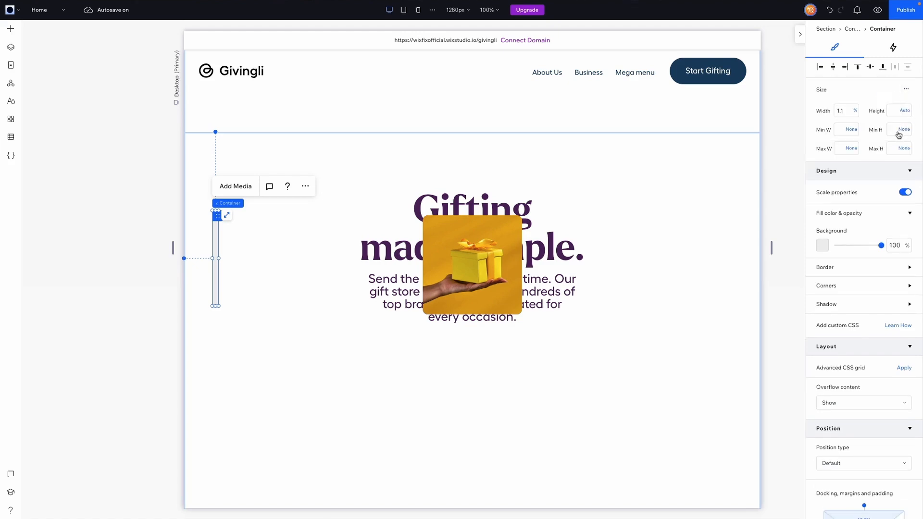
pyautogui.press('Return')
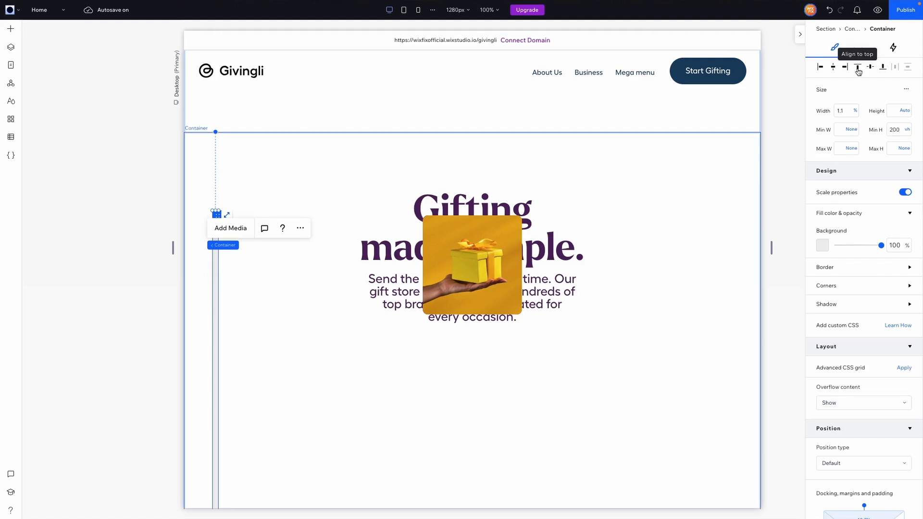
# - Set the strip container's top and bottom margins to 100 vh each
pyautogui.scroll(-5, 878, 251)
pyautogui.click(878, 252)
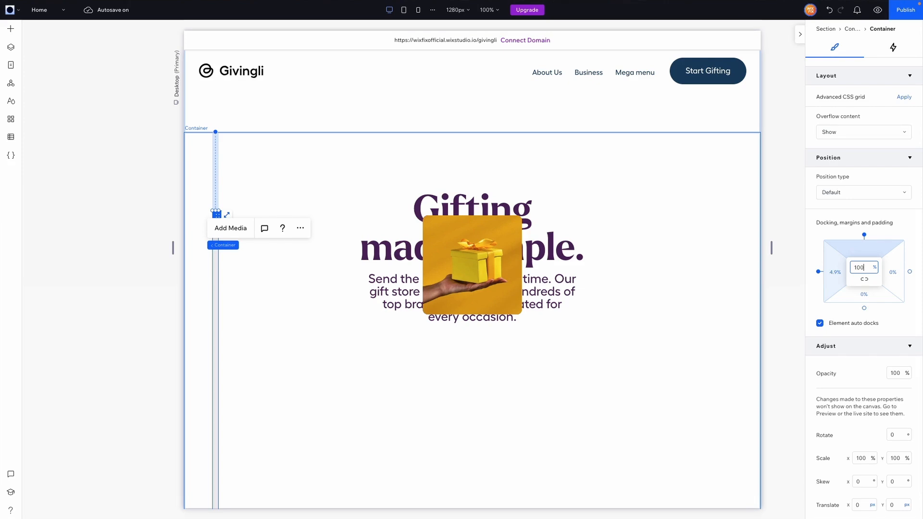
pyautogui.write('100vh')
pyautogui.press('Return')
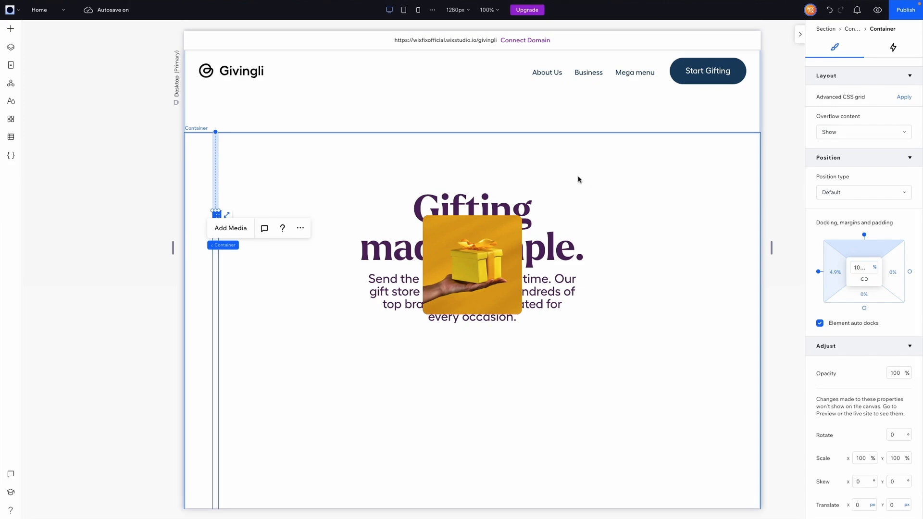
pyautogui.click(868, 293)
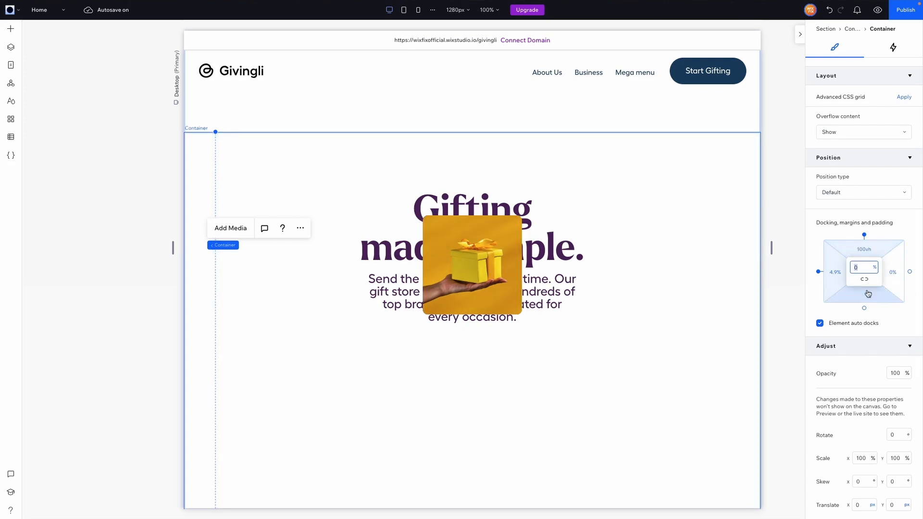
pyautogui.press('Return')
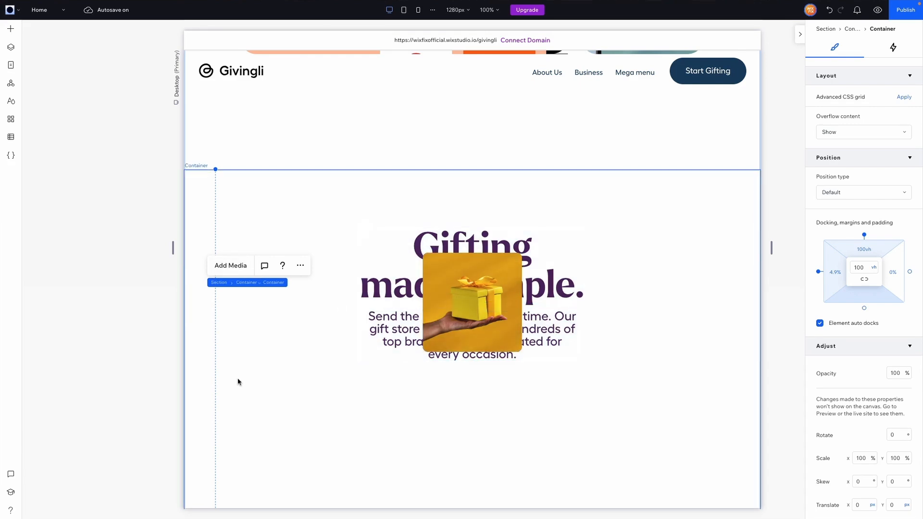
# - Examine where the strip container starts and ends relative to the sticky text and gift images
pyautogui.scroll(-10, 238, 378)
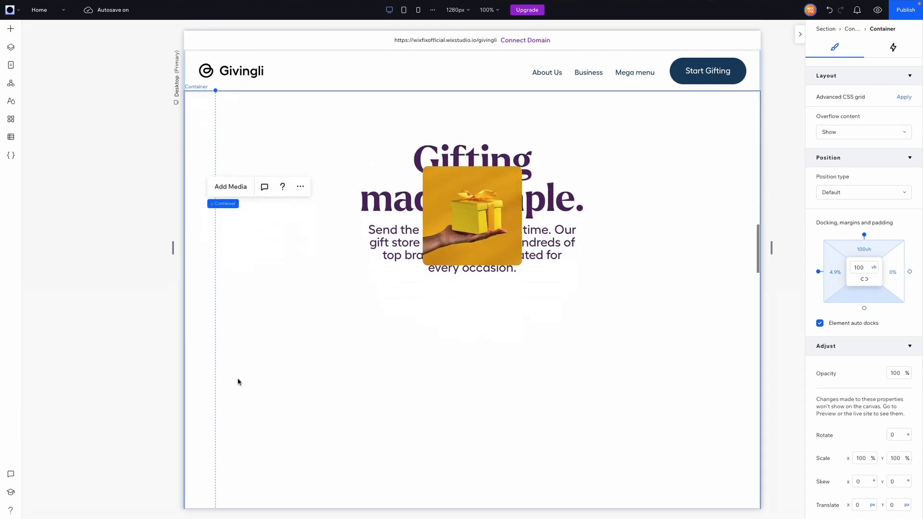
pyautogui.click(213, 347)
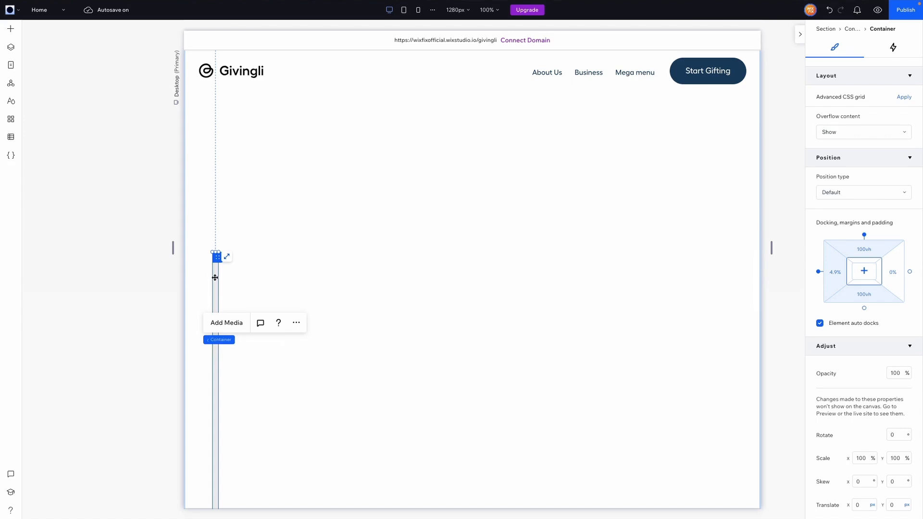
pyautogui.scroll(9, 215, 277)
pyautogui.scroll(-10, 331, 284)
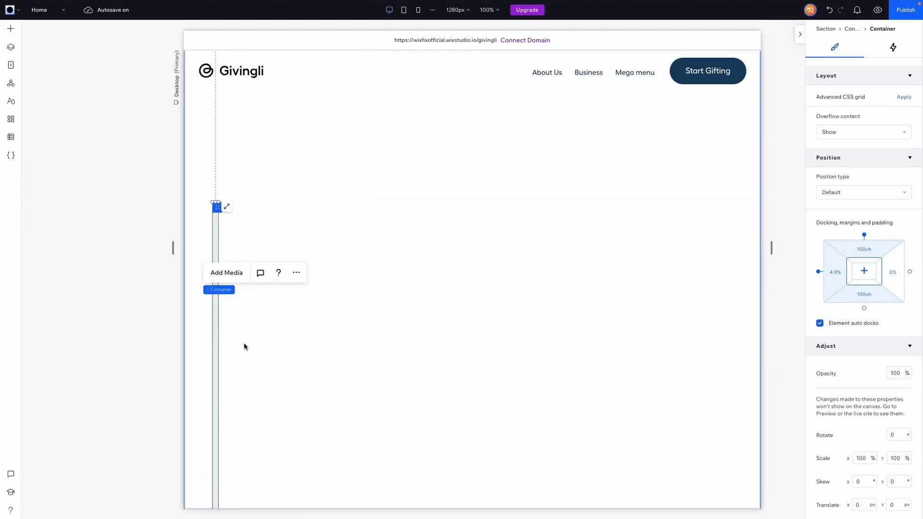
pyautogui.scroll(8, 398, 301)
pyautogui.scroll(-3, 367, 371)
pyautogui.scroll(3, 394, 373)
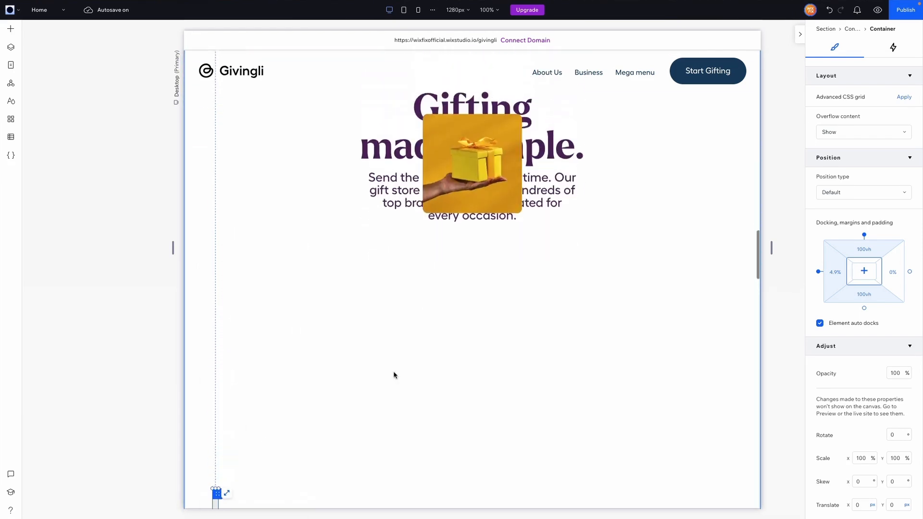
# - Add a scroll animation triggered by the strip container that applies Expand to the text container
pyautogui.click(893, 46)
pyautogui.click(829, 202)
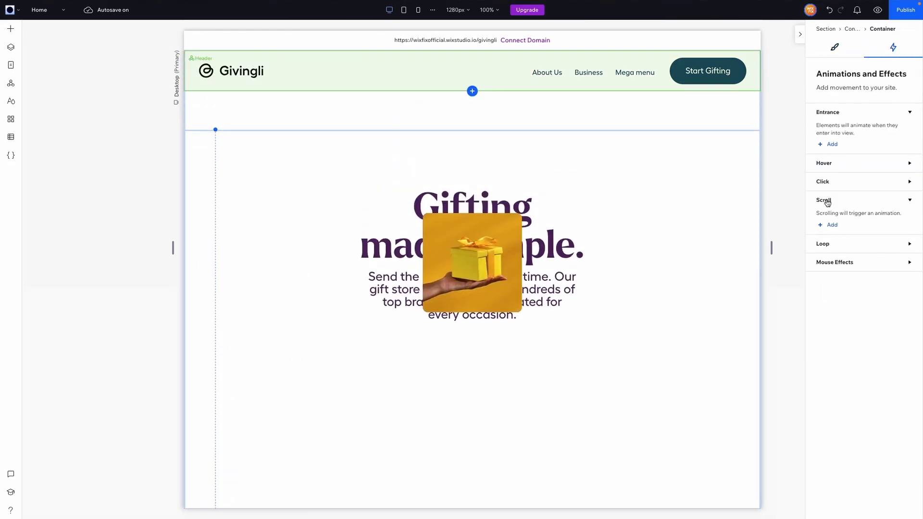
pyautogui.click(832, 225)
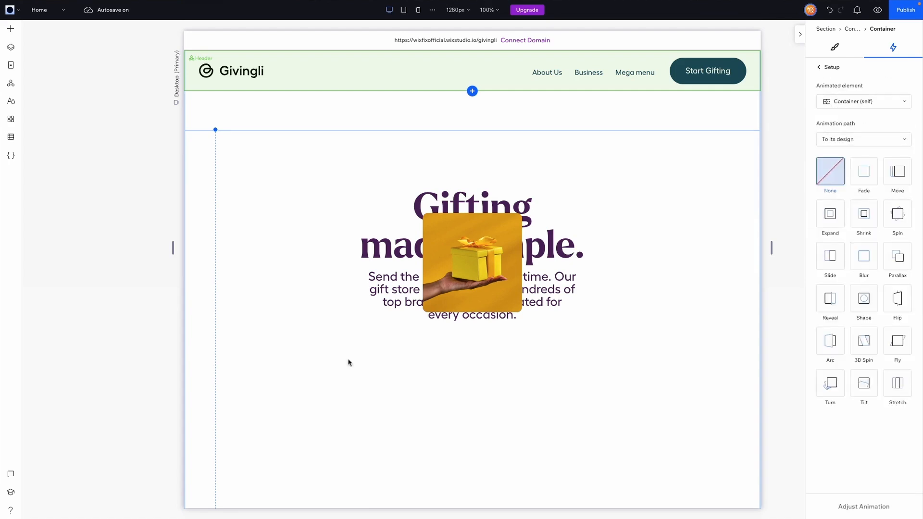
pyautogui.scroll(-5, 316, 383)
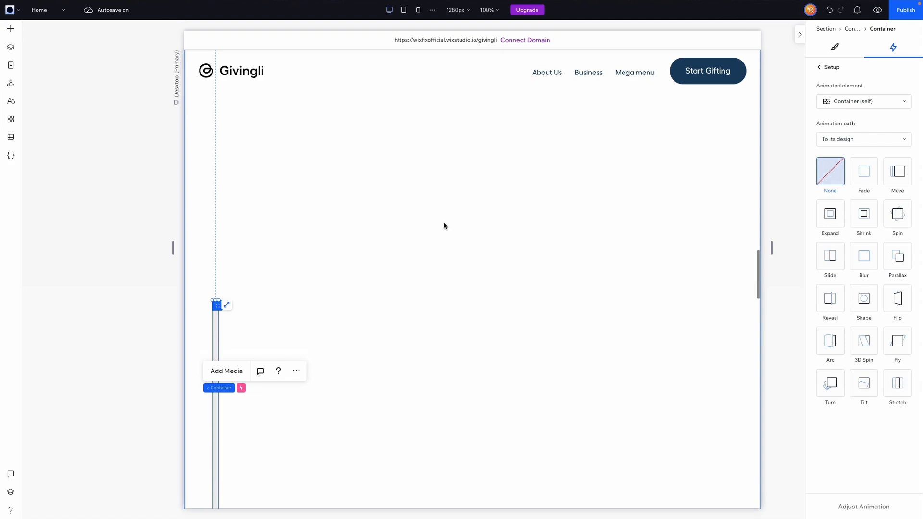
pyautogui.scroll(4, 443, 226)
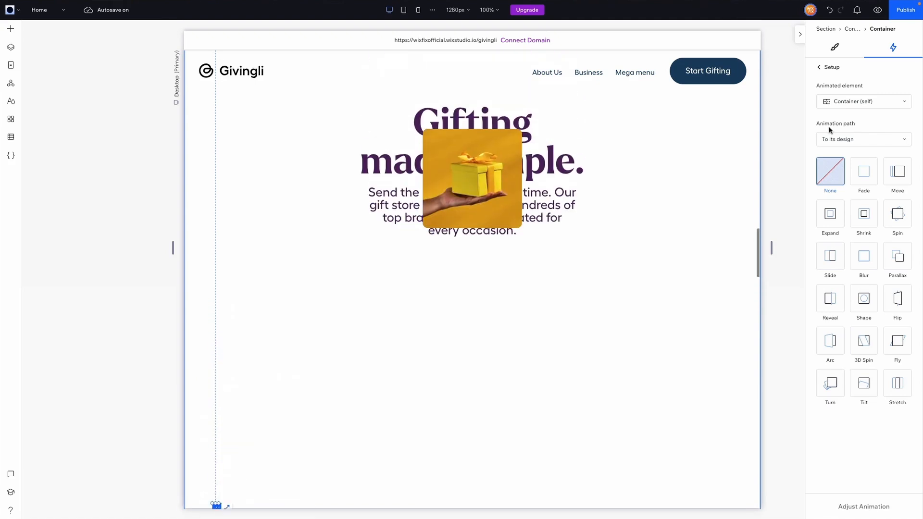
pyautogui.click(856, 101)
pyautogui.scroll(-2, 859, 138)
pyautogui.scroll(-3, 859, 138)
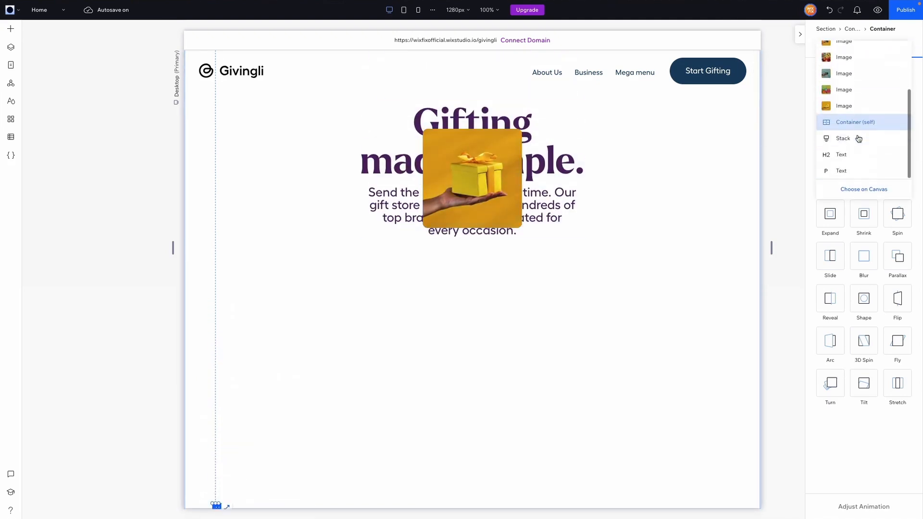
pyautogui.scroll(3, 858, 139)
pyautogui.click(844, 15)
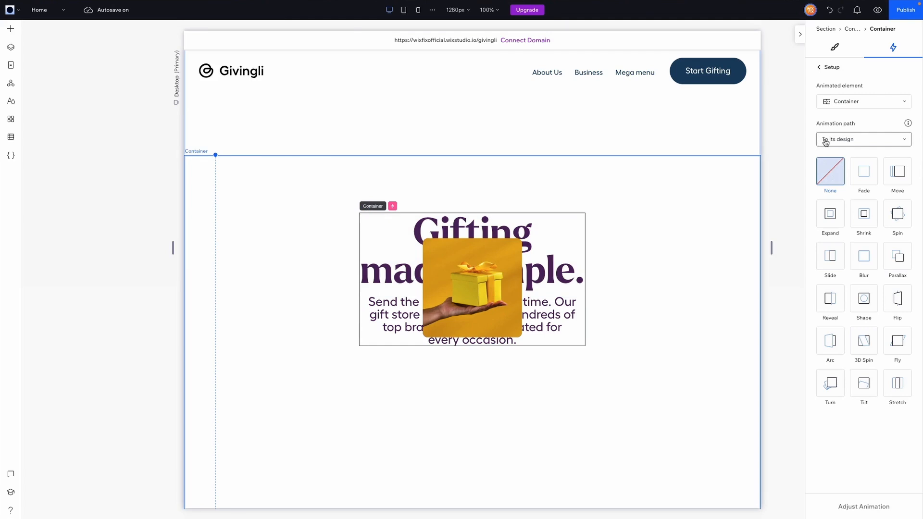
pyautogui.click(829, 217)
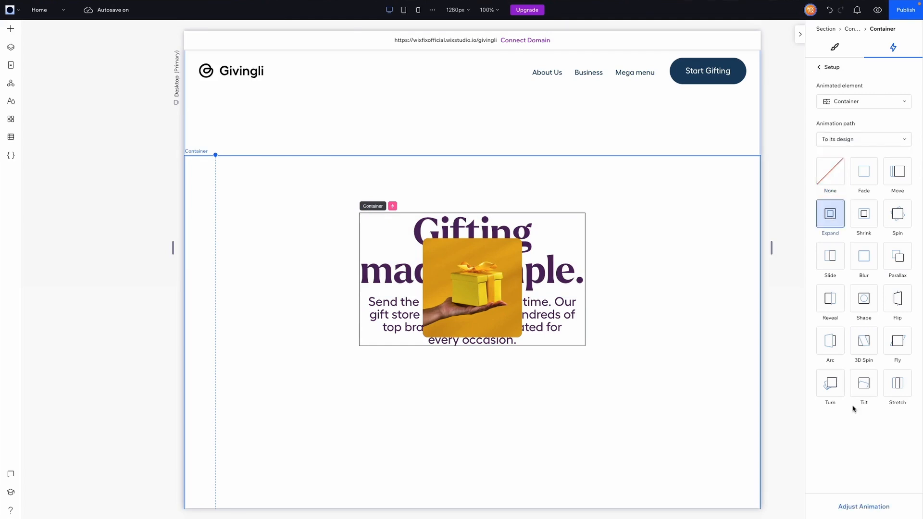
# - Set the Expand animation's scale to 60% and extend the end of its animation area to about 75%
pyautogui.click(857, 509)
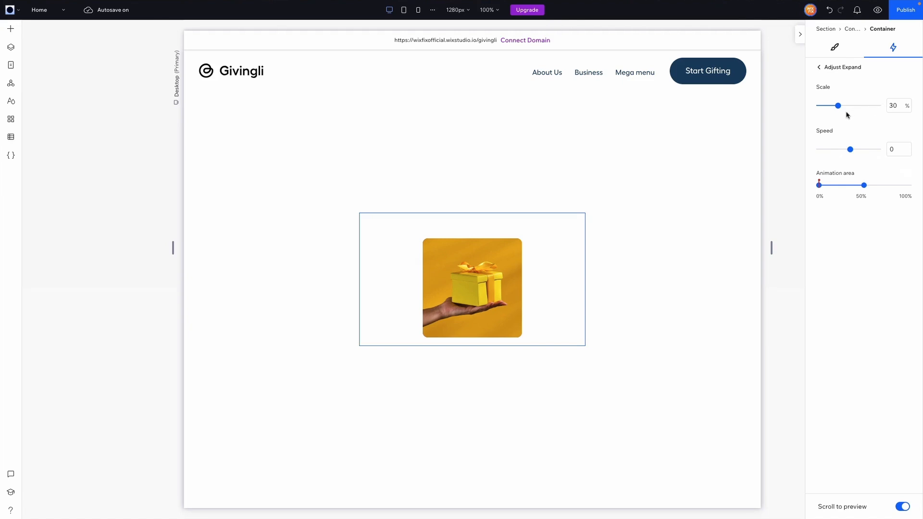
pyautogui.moveTo(839, 109); pyautogui.dragTo(857, 110)
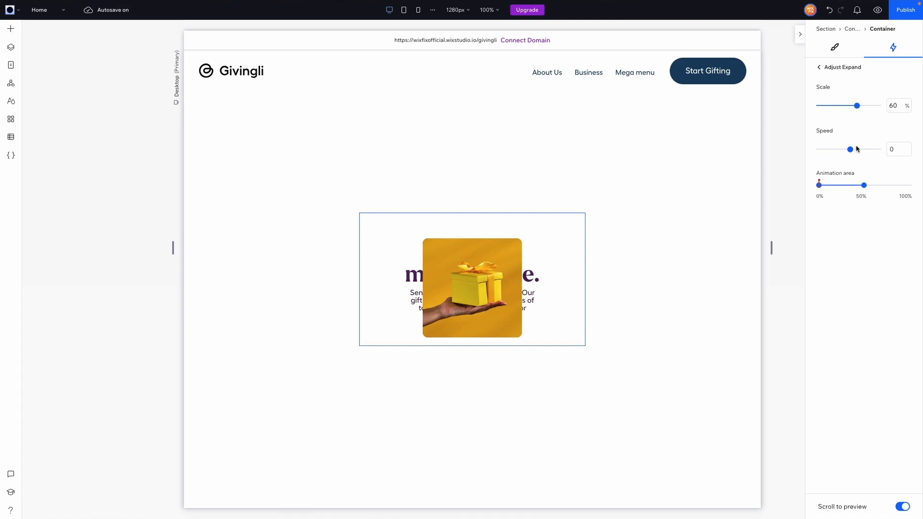
pyautogui.moveTo(865, 186); pyautogui.dragTo(888, 186)
pyautogui.scroll(-5, 697, 258)
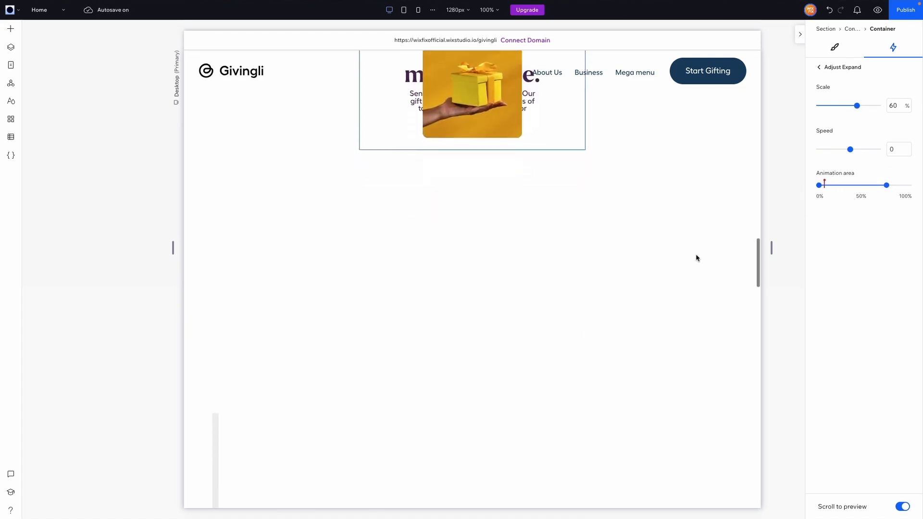
pyautogui.scroll(5, 697, 258)
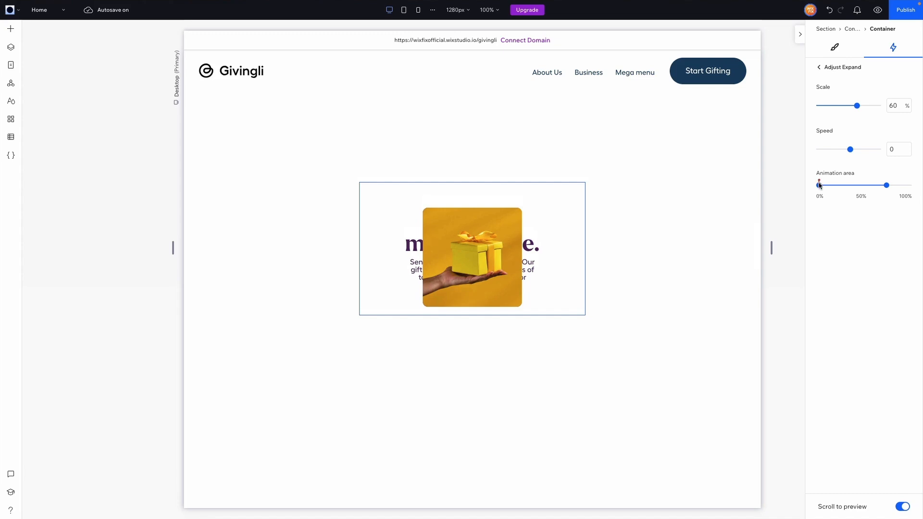
pyautogui.moveTo(819, 186); pyautogui.dragTo(892, 187)
pyautogui.click(820, 70)
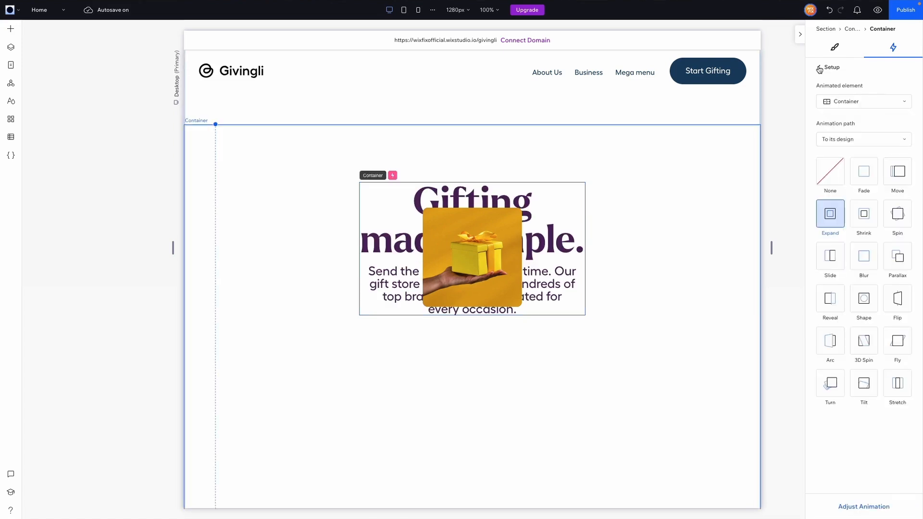
pyautogui.click(820, 69)
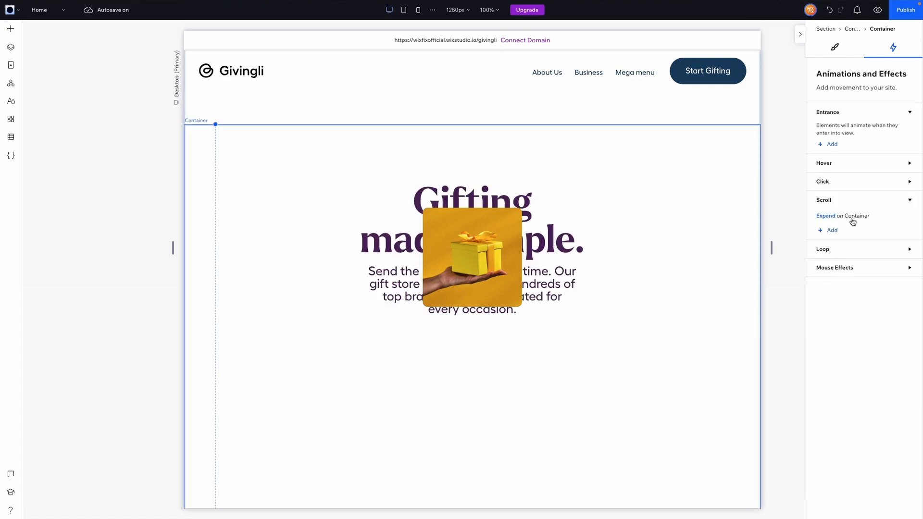
# - Add a second scroll animation to the strip container that applies Fade to the text stack
pyautogui.scroll(-10, 318, 316)
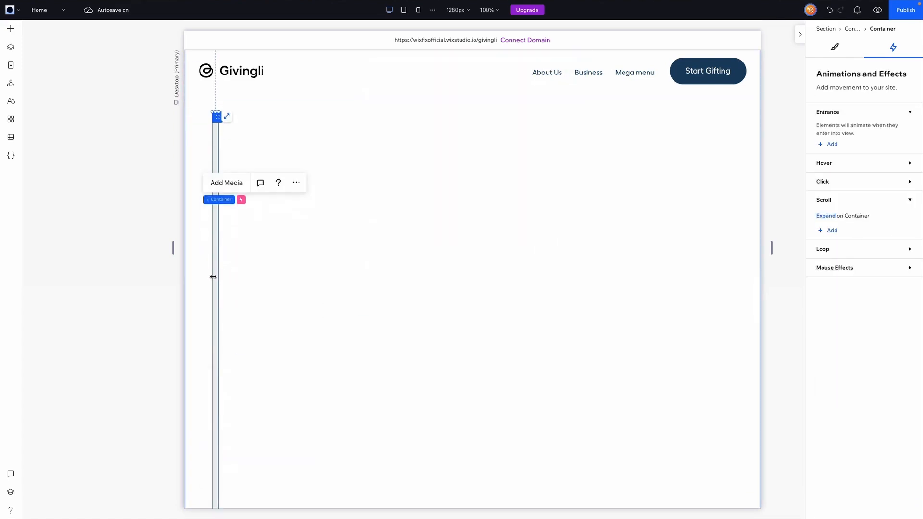
pyautogui.scroll(10, 399, 248)
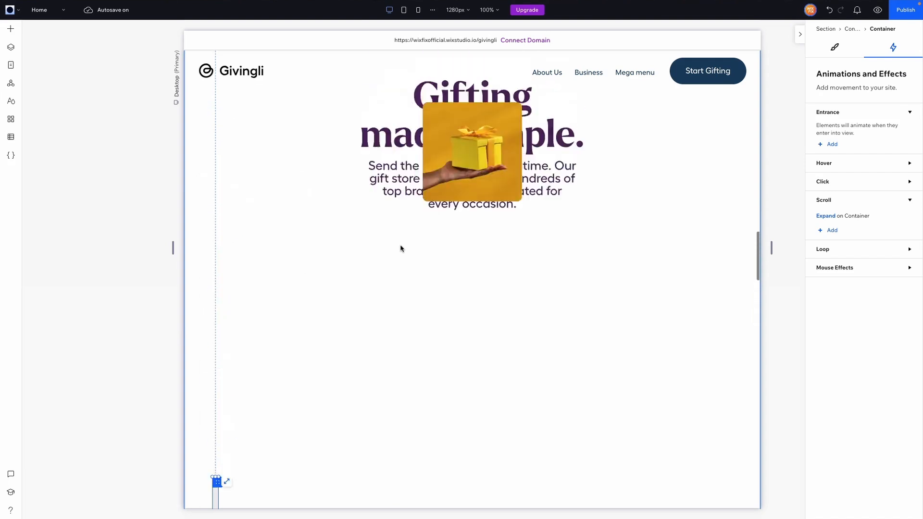
pyautogui.click(831, 231)
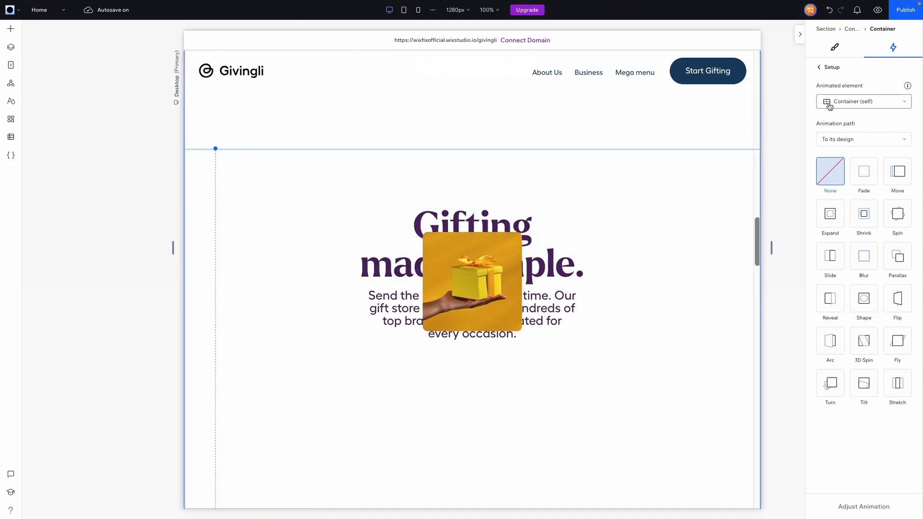
pyautogui.click(867, 104)
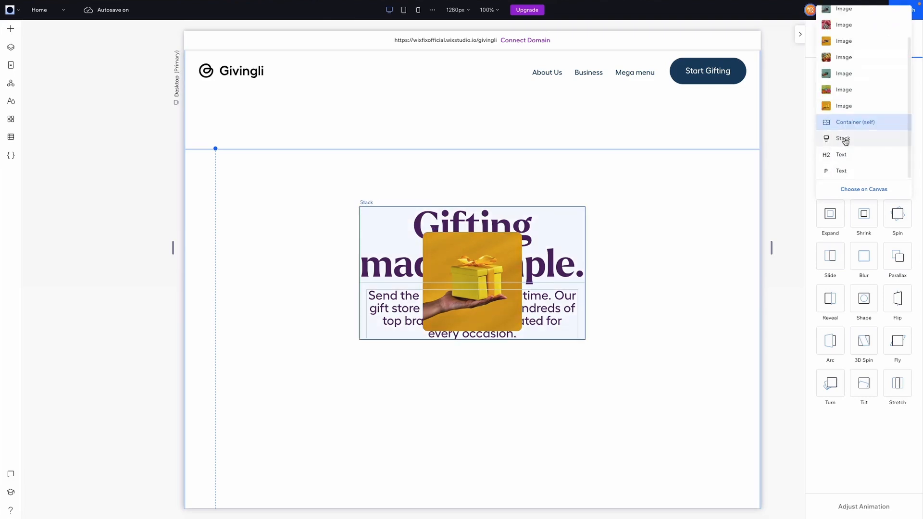
pyautogui.click(845, 140)
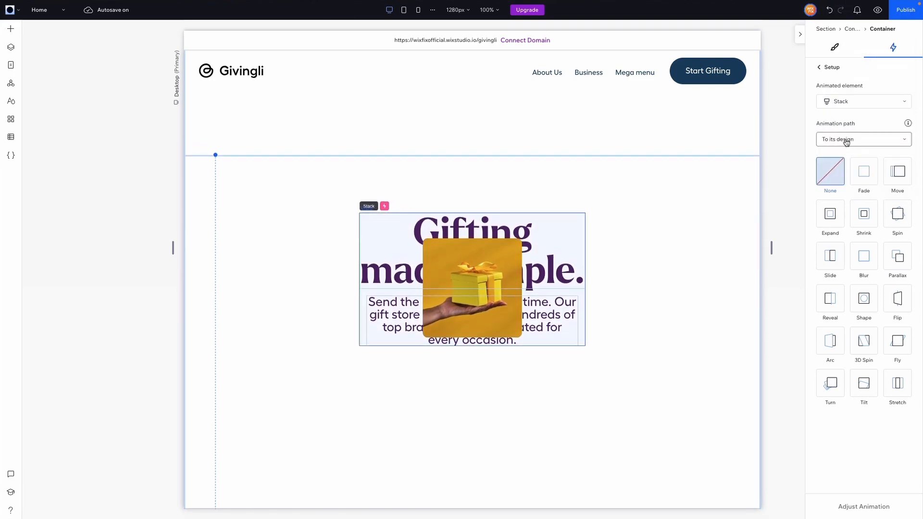
pyautogui.click(868, 178)
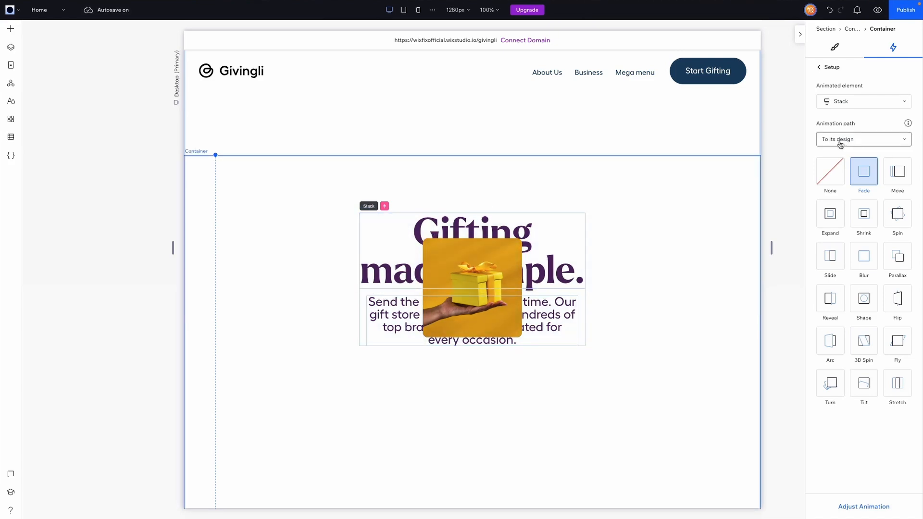
# - Set the text stack's Fade animation area to run from about 25% to about 75%
pyautogui.click(864, 507)
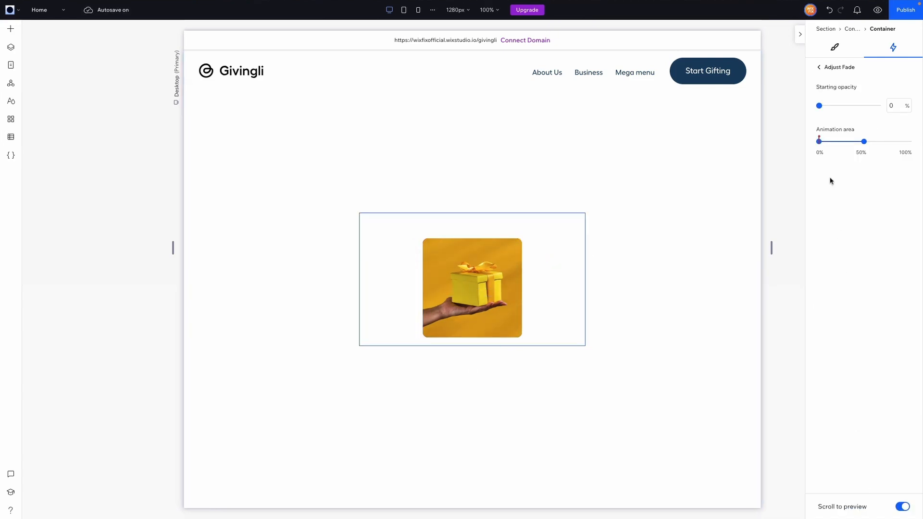
pyautogui.moveTo(866, 142); pyautogui.dragTo(889, 144)
pyautogui.moveTo(819, 142); pyautogui.dragTo(843, 141)
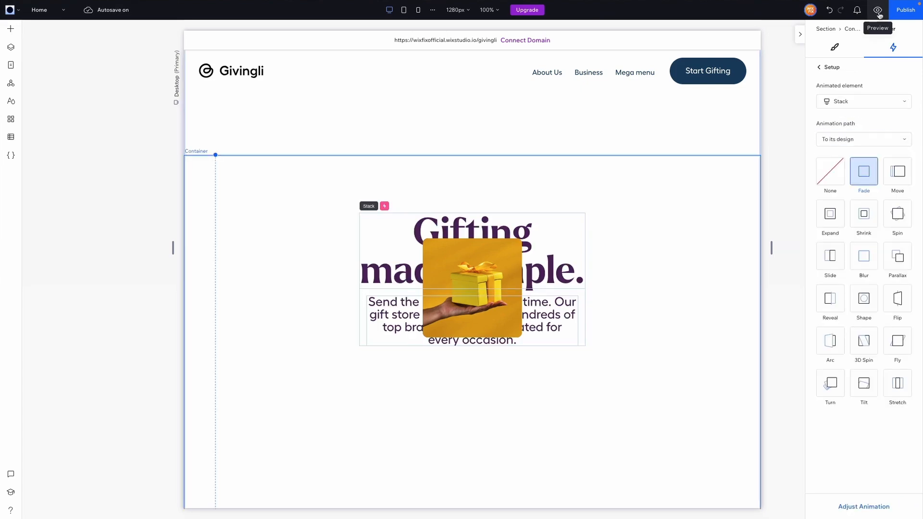
# - Preview the page and check how the "Gifting made simple" text expands and fades in on scroll
pyautogui.click(878, 11)
pyautogui.scroll(-5, 646, 226)
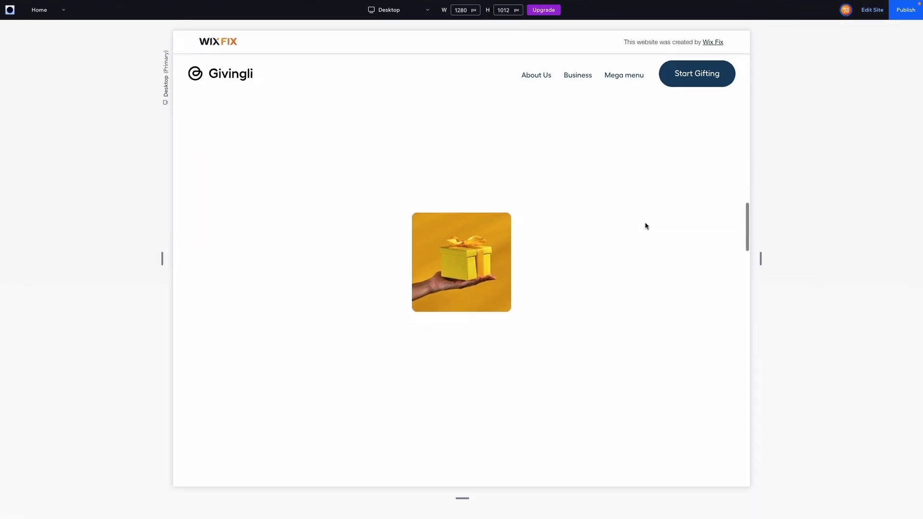
pyautogui.scroll(-5, 646, 226)
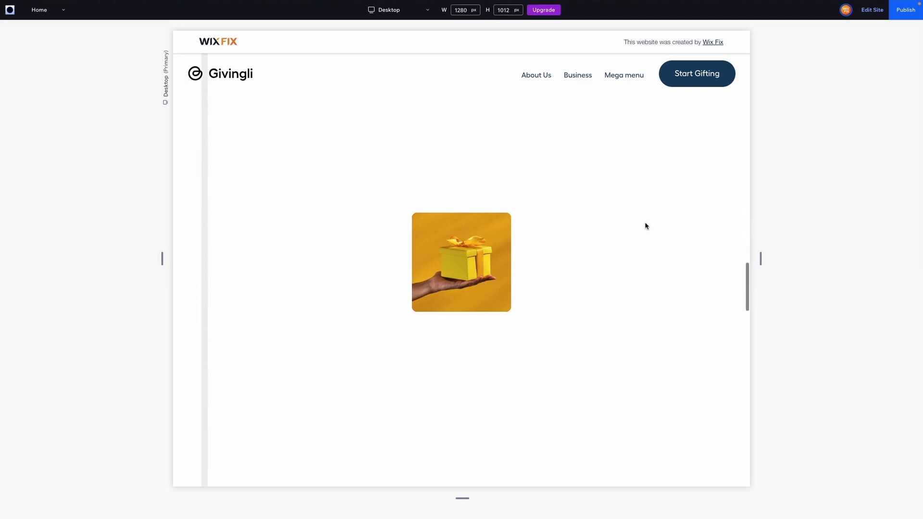
pyautogui.scroll(-5, 646, 226)
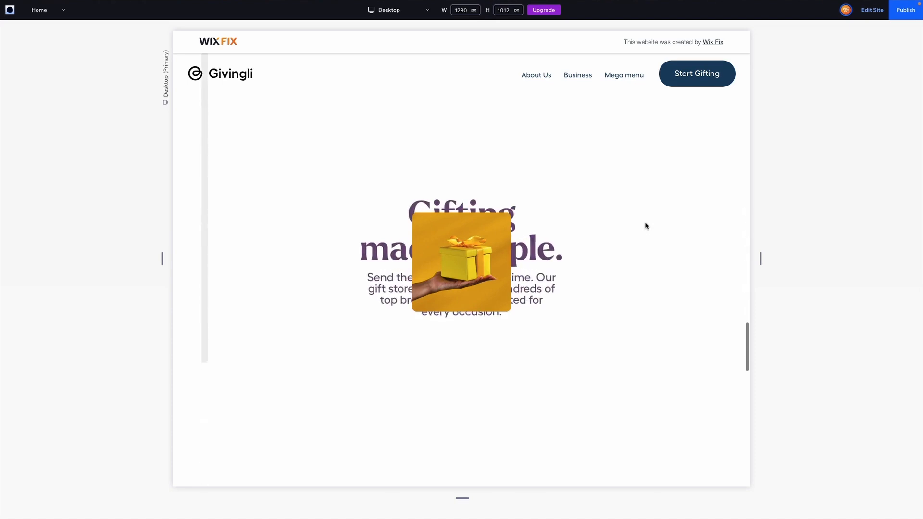
pyautogui.scroll(-3, 646, 226)
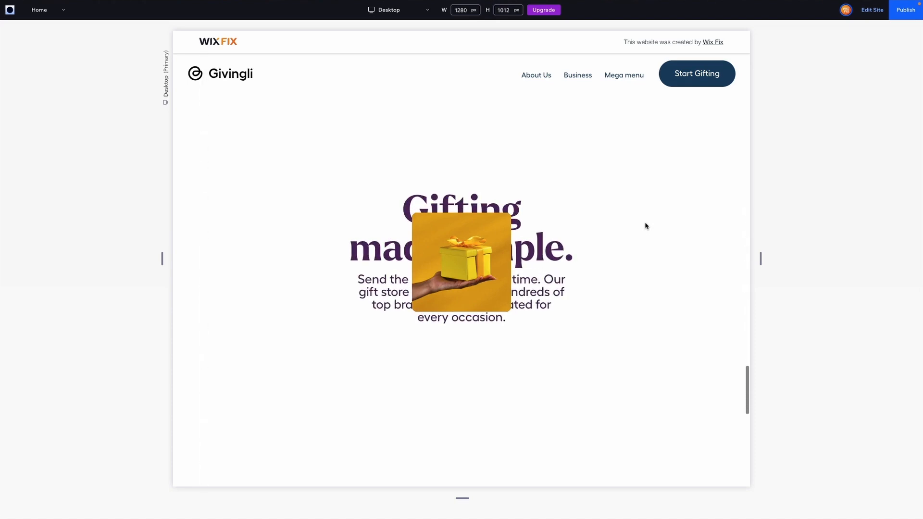
pyautogui.scroll(10, 647, 226)
pyautogui.scroll(-2, 646, 226)
pyautogui.scroll(5, 646, 226)
pyautogui.scroll(-5, 646, 226)
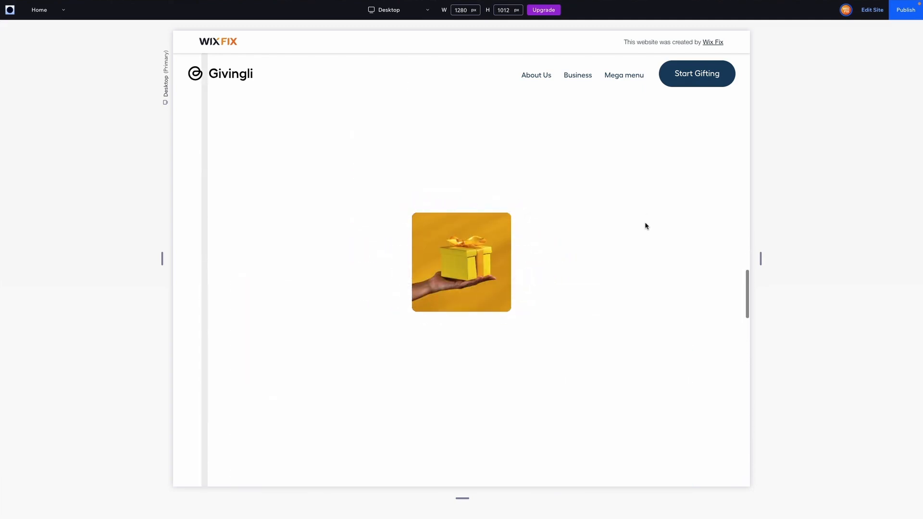
pyautogui.scroll(-3, 647, 226)
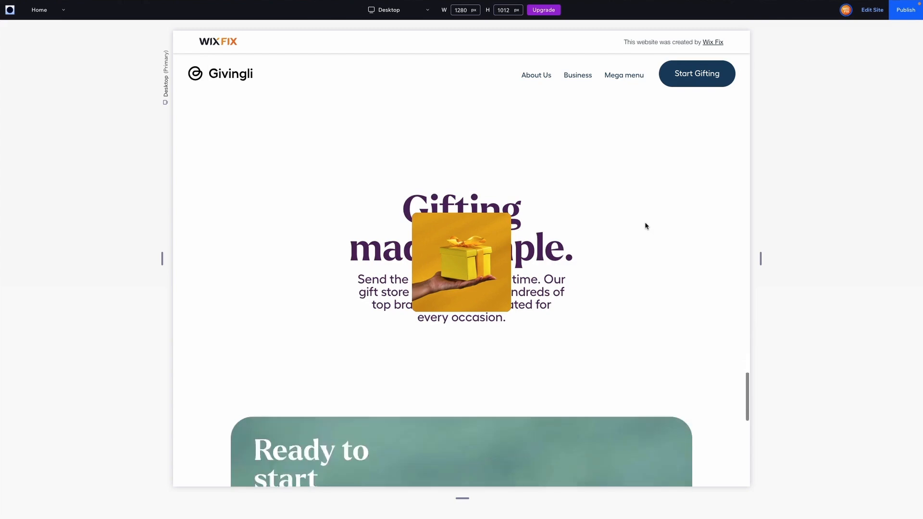
pyautogui.scroll(5, 647, 226)
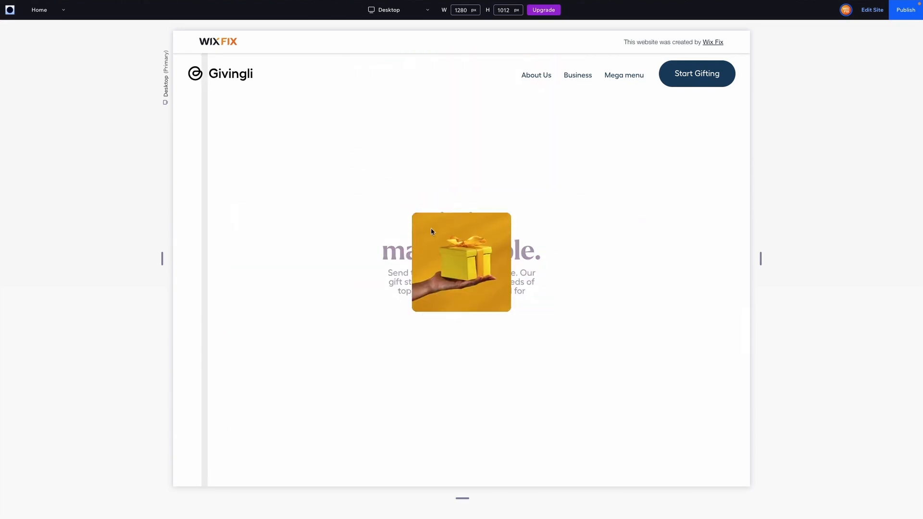
# - Examine when the strip container enters the view relative to the point where the gift image becomes sticky
pyautogui.scroll(5, 431, 230)
pyautogui.scroll(-3, 431, 228)
pyautogui.scroll(5, 405, 272)
pyautogui.scroll(-5, 405, 275)
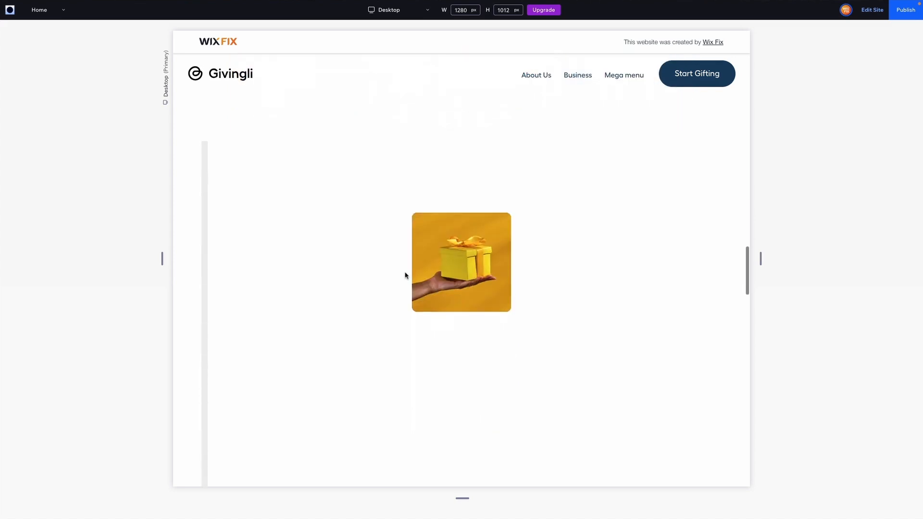
pyautogui.scroll(3, 406, 275)
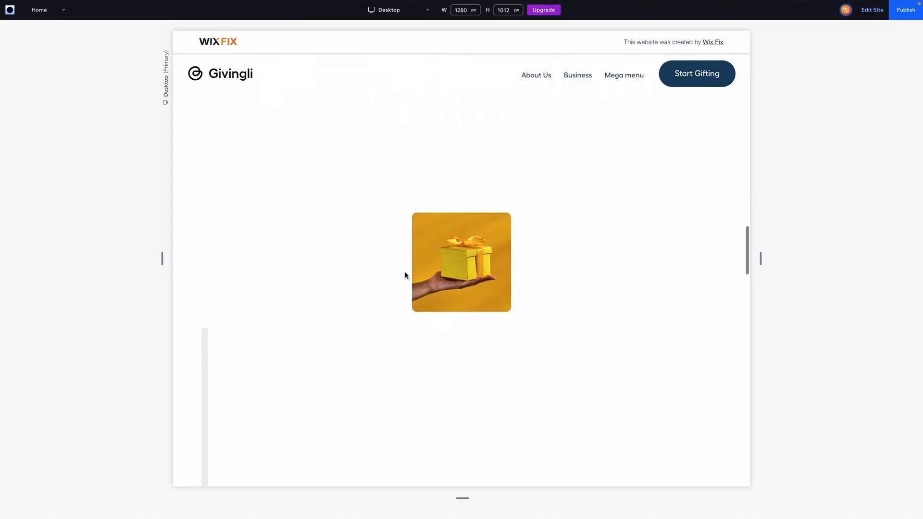
pyautogui.scroll(-1, 405, 275)
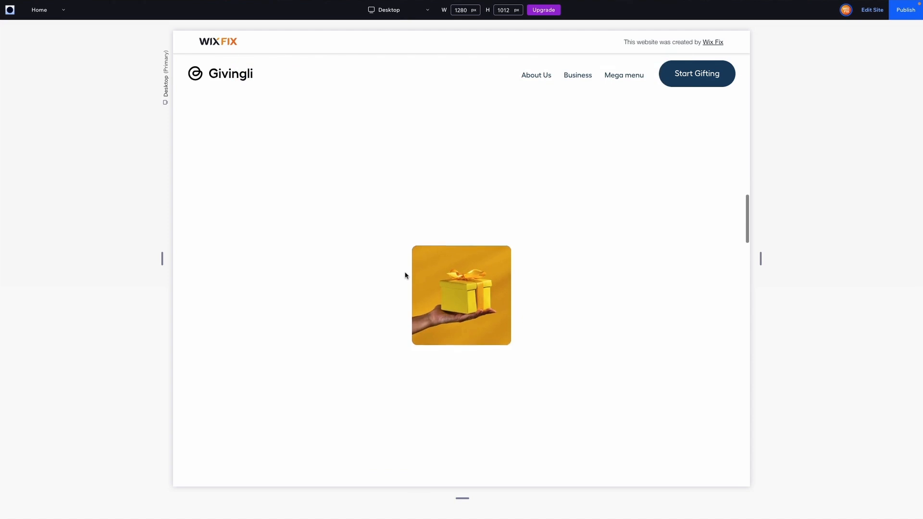
pyautogui.scroll(-1, 406, 275)
pyautogui.scroll(-1, 596, 200)
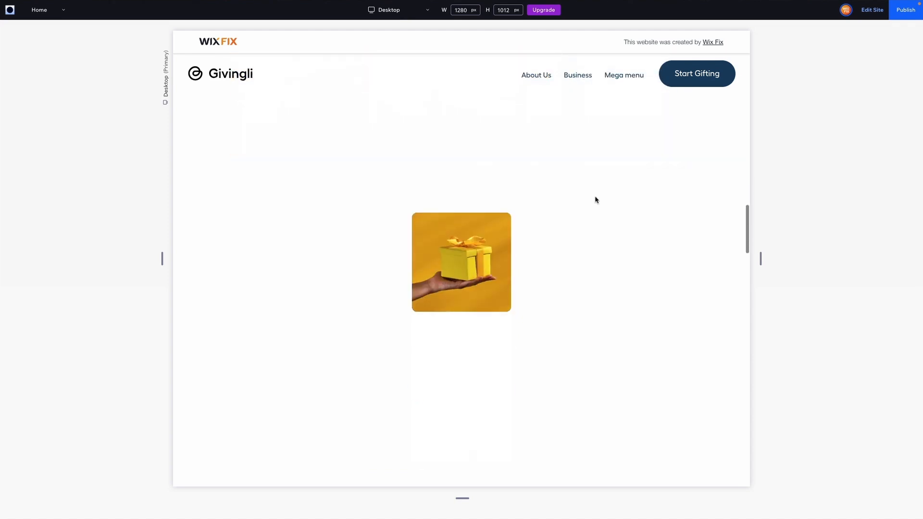
pyautogui.scroll(3, 595, 200)
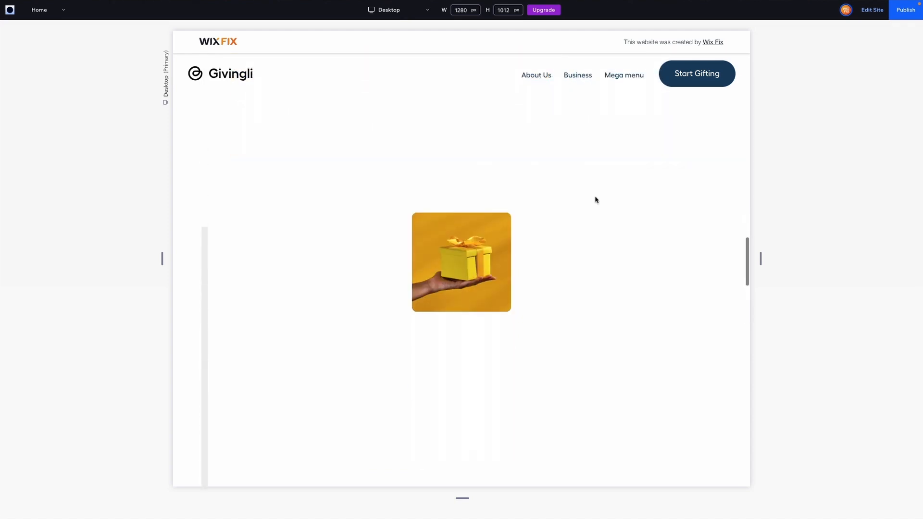
pyautogui.scroll(-3, 595, 201)
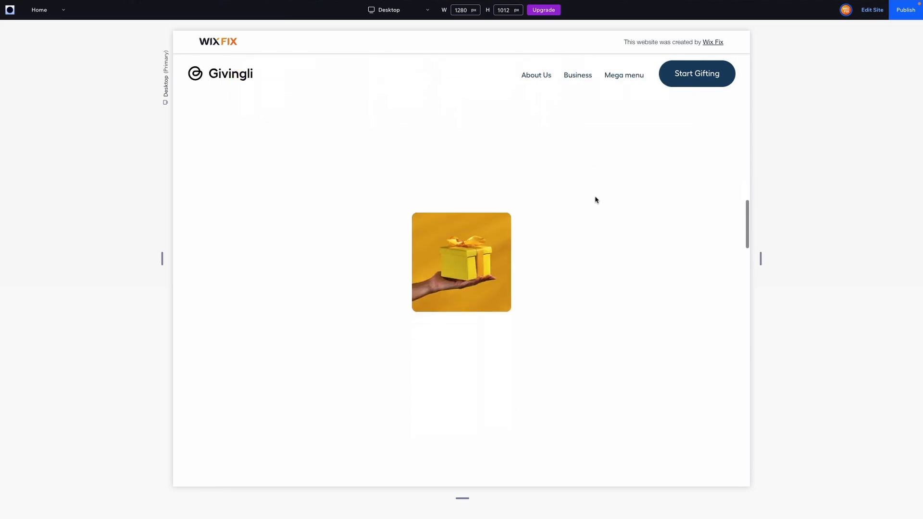
pyautogui.scroll(-1, 595, 200)
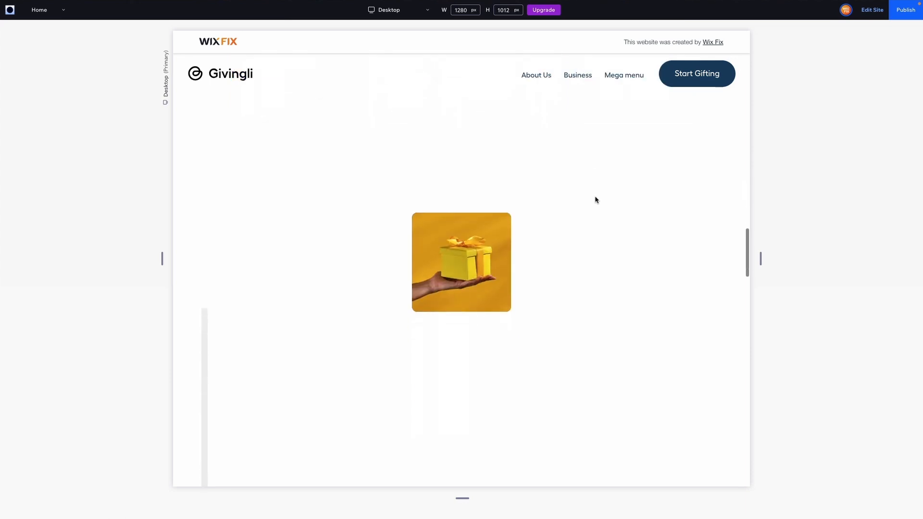
pyautogui.scroll(1, 595, 200)
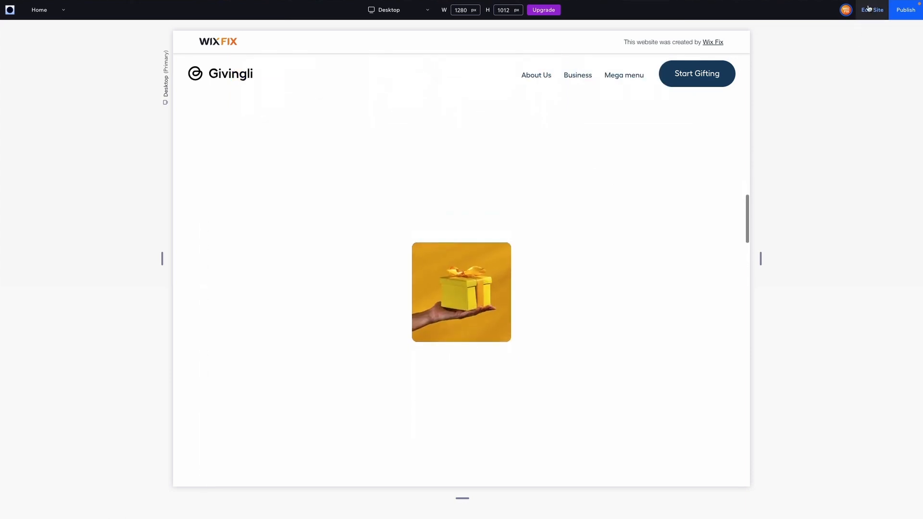
# - Return to editing and hide the text container that sits behind the gift images
pyautogui.scroll(-8, 287, 272)
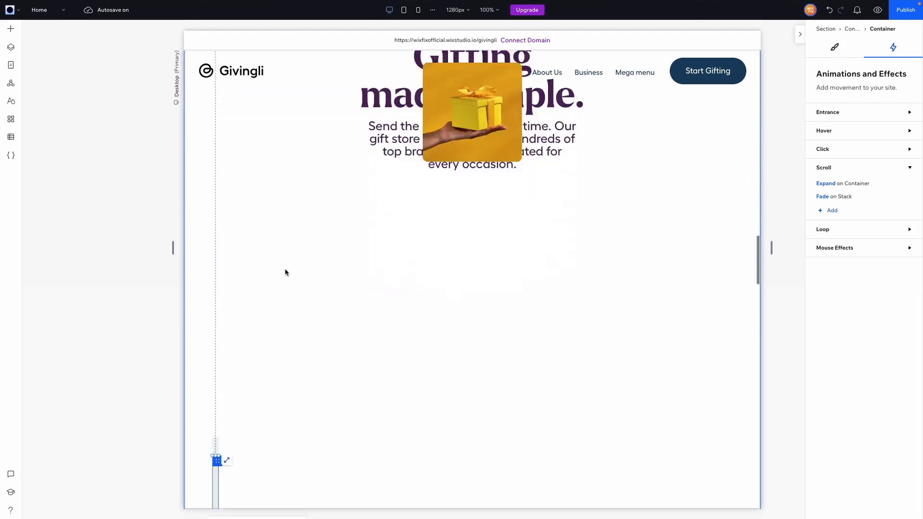
pyautogui.scroll(5, 793, 244)
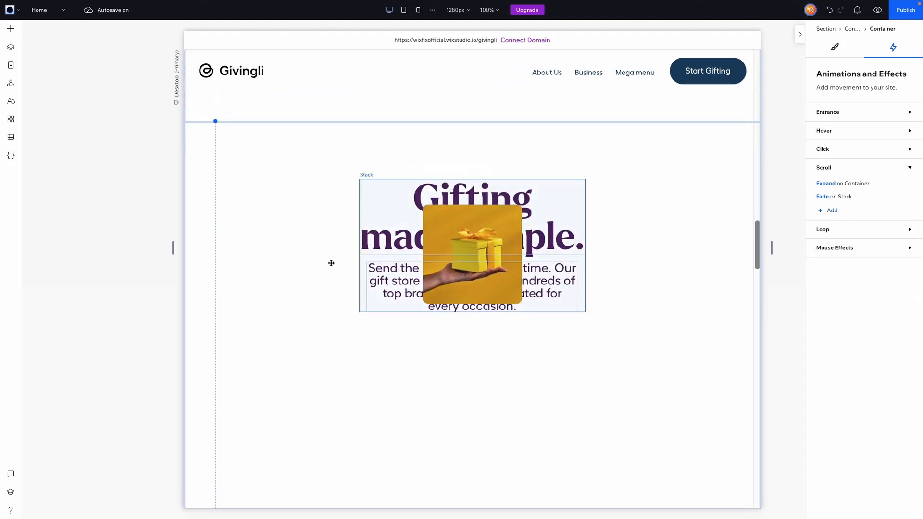
pyautogui.click(11, 46)
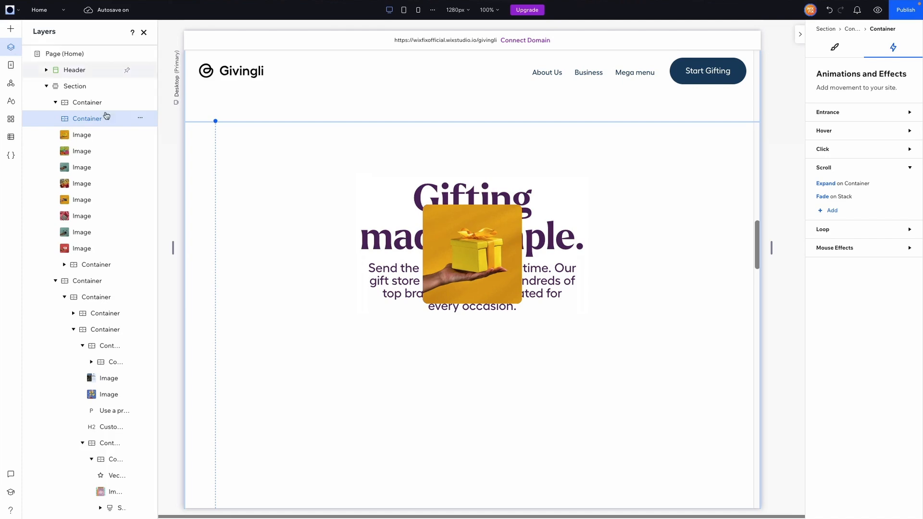
pyautogui.click(140, 264)
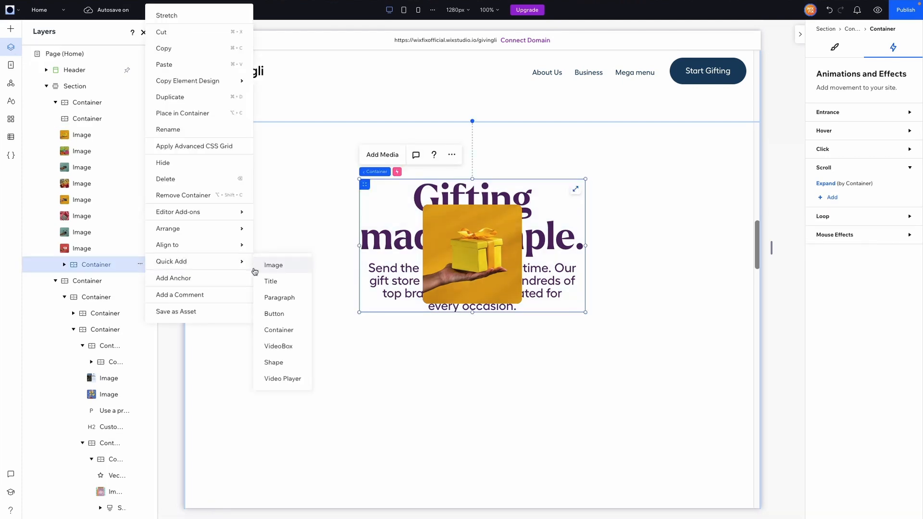
pyautogui.click(204, 164)
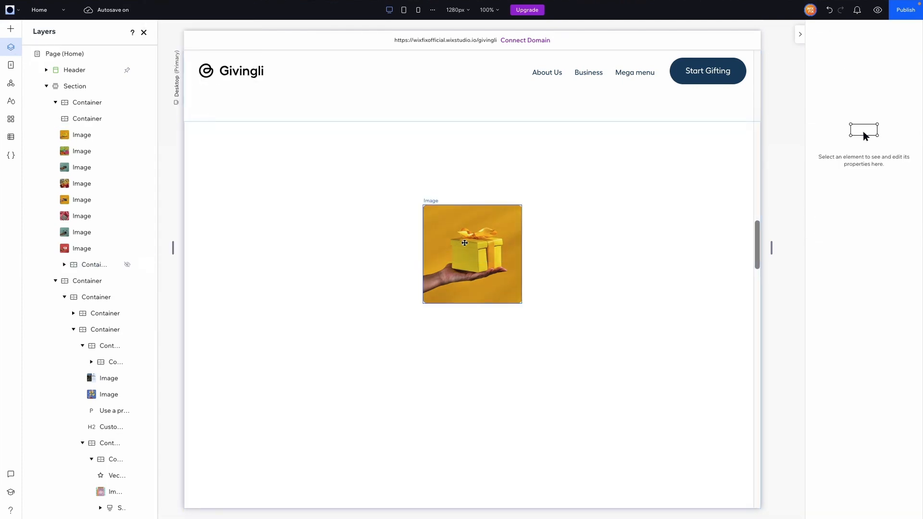
# - Examine how the gift images scatter around the heading on the original Givingli site
pyautogui.click(93, 134)
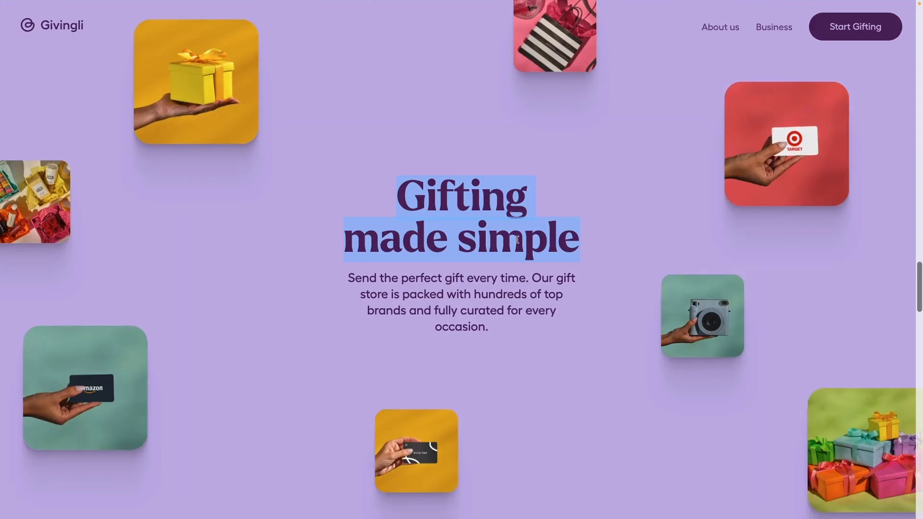
pyautogui.scroll(5, 517, 240)
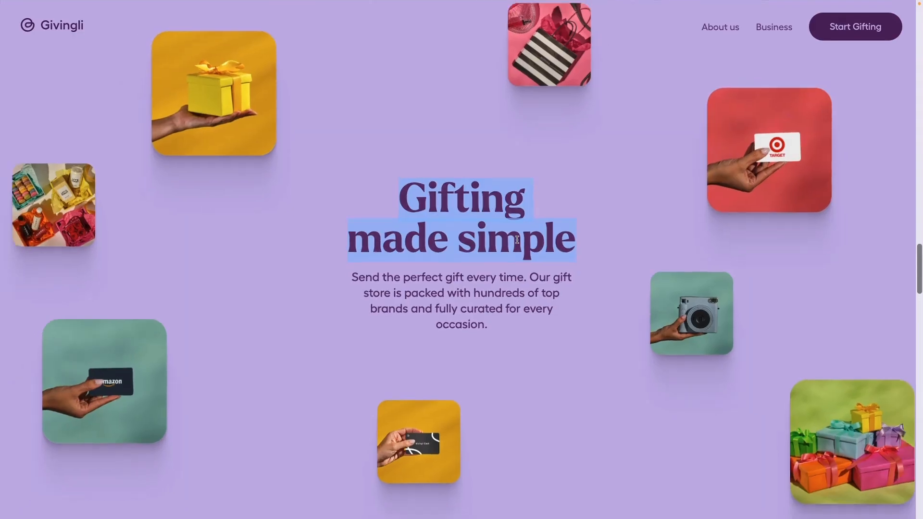
pyautogui.scroll(-3, 517, 239)
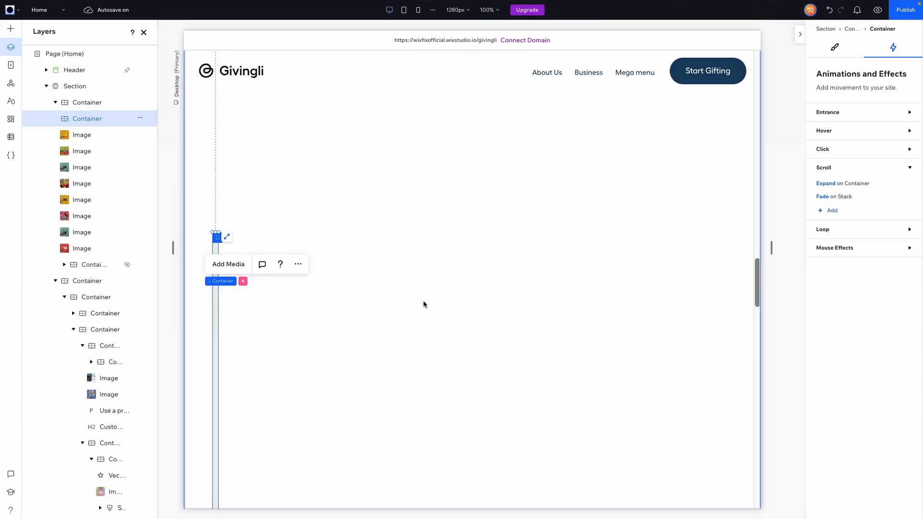
# - Add a third scroll animation to the strip container that applies Move to the yellow gift box image
pyautogui.click(832, 211)
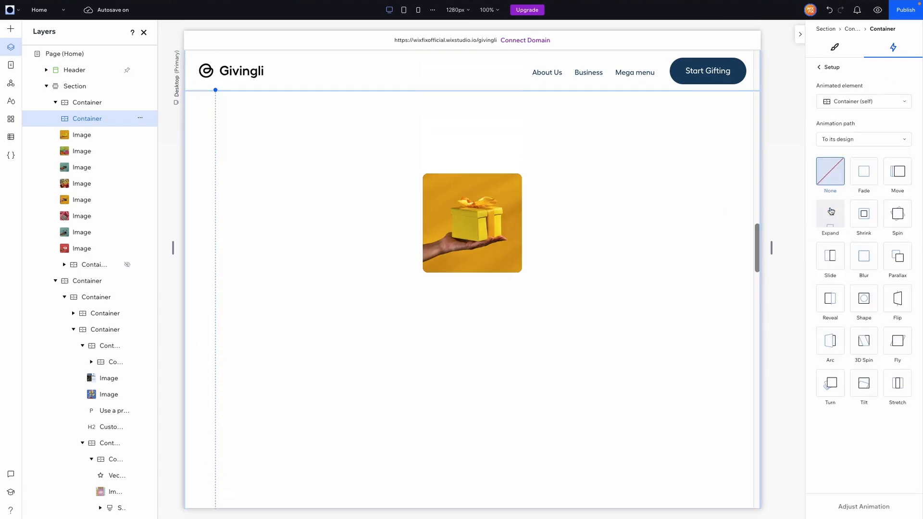
pyautogui.click(844, 101)
pyautogui.scroll(-2, 849, 145)
pyautogui.scroll(-1, 846, 146)
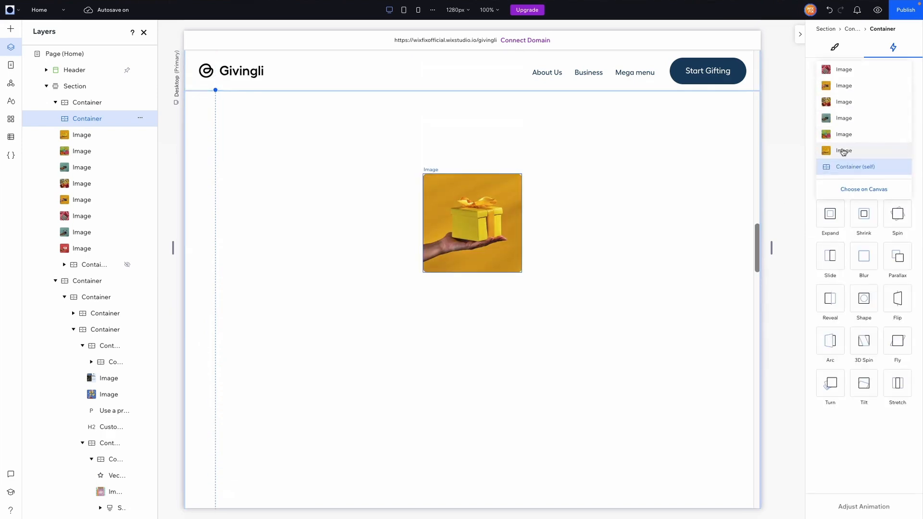
pyautogui.click(843, 150)
pyautogui.click(895, 174)
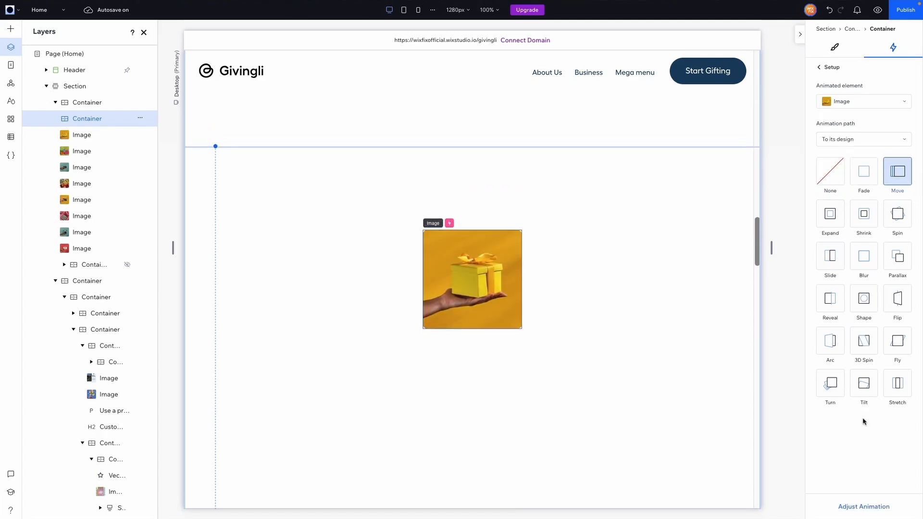
# - Try an incoming angle of 311° for the yellow gift box image's Move animation
pyautogui.click(856, 507)
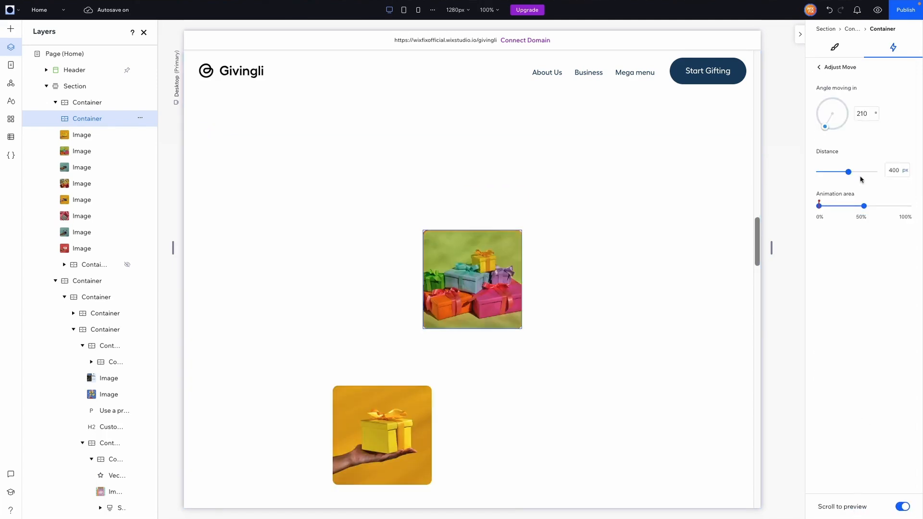
pyautogui.click(822, 106)
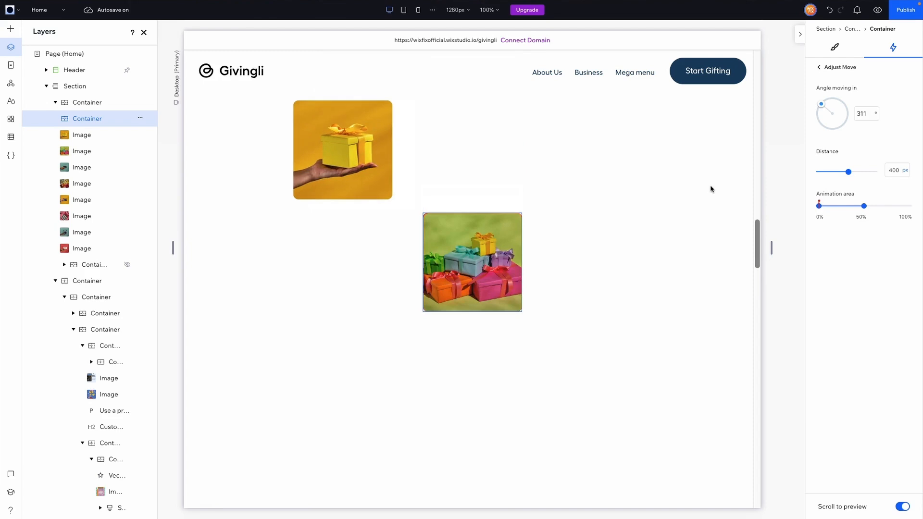
pyautogui.click(820, 67)
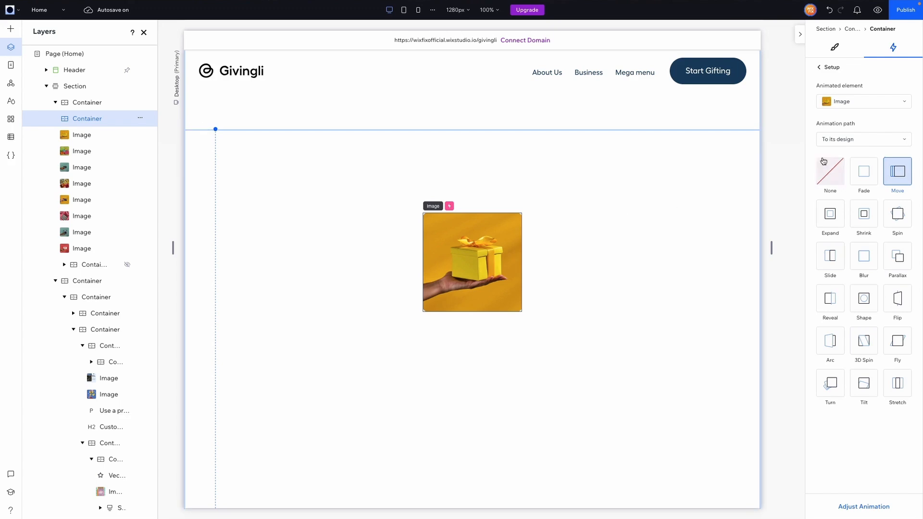
# - Switch the gift box image's Move animation path to From its design and set its outgoing angle to 321°
pyautogui.click(857, 142)
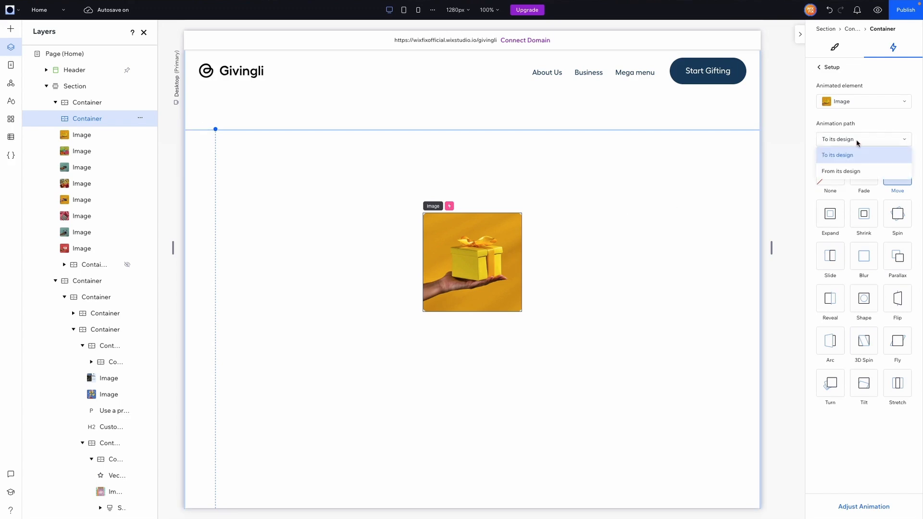
pyautogui.click(848, 173)
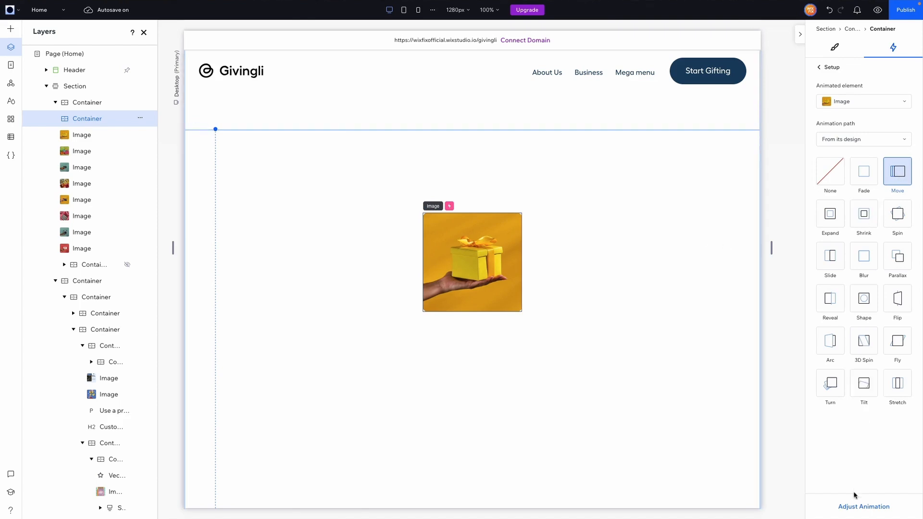
pyautogui.click(852, 509)
pyautogui.moveTo(825, 126); pyautogui.dragTo(824, 102)
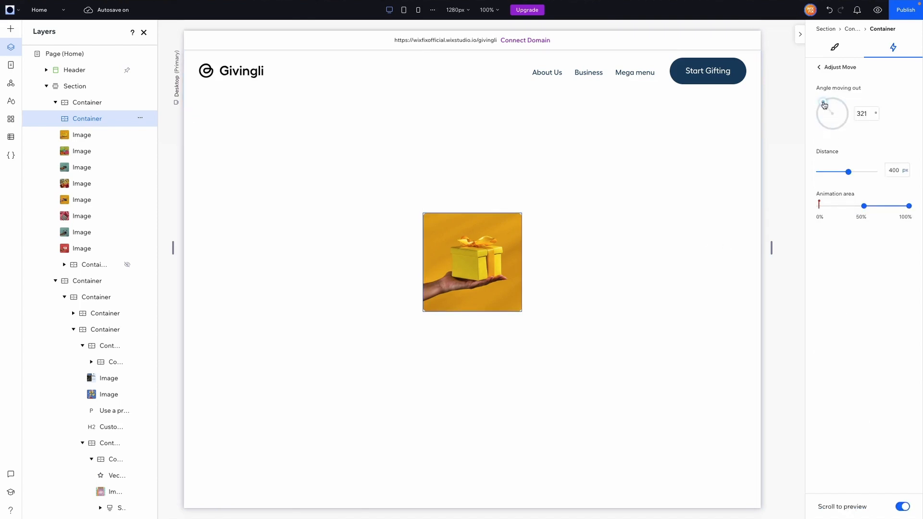
pyautogui.scroll(-2, 678, 232)
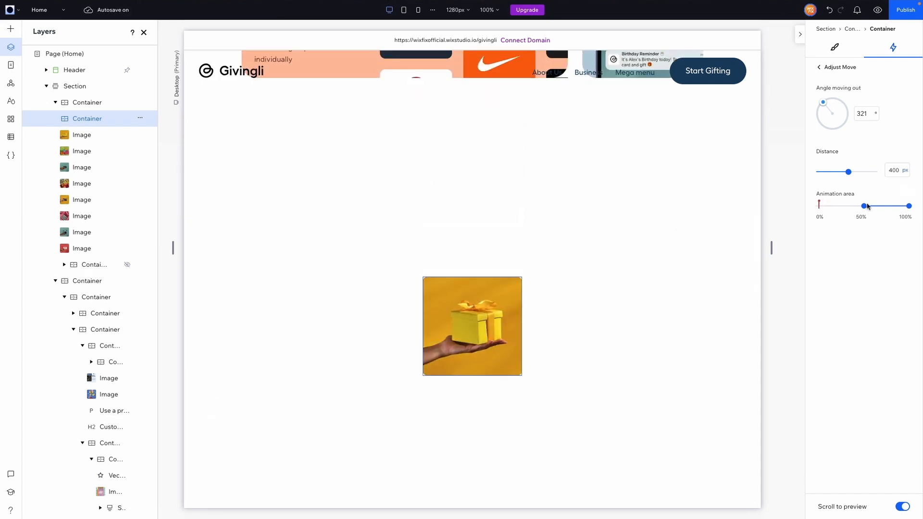
# - Limit the yellow gift box image's Move animation area to about 0–30% and preview its scroll movement
pyautogui.moveTo(864, 208); pyautogui.dragTo(825, 207)
pyautogui.moveTo(909, 210); pyautogui.dragTo(848, 217)
pyautogui.scroll(-2, 600, 259)
pyautogui.scroll(-2, 600, 259)
pyautogui.scroll(3, 600, 258)
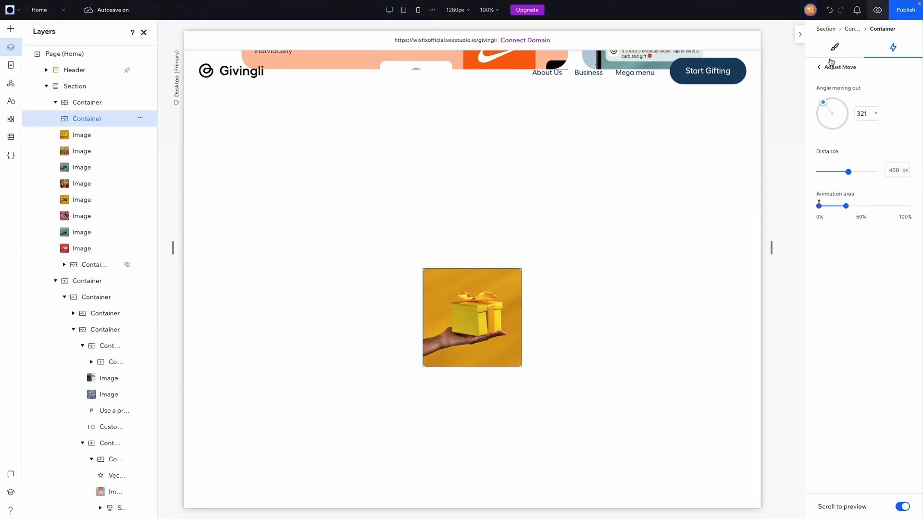
pyautogui.scroll(-3, 604, 209)
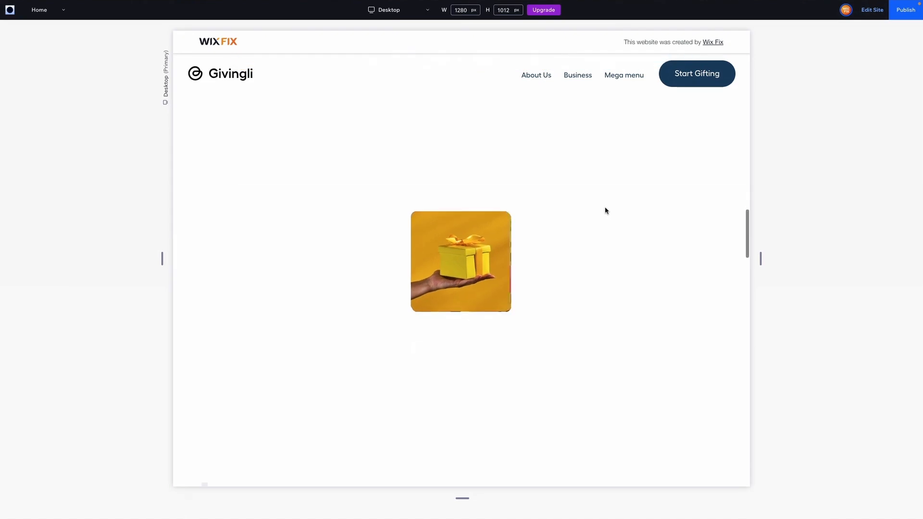
pyautogui.scroll(-5, 605, 210)
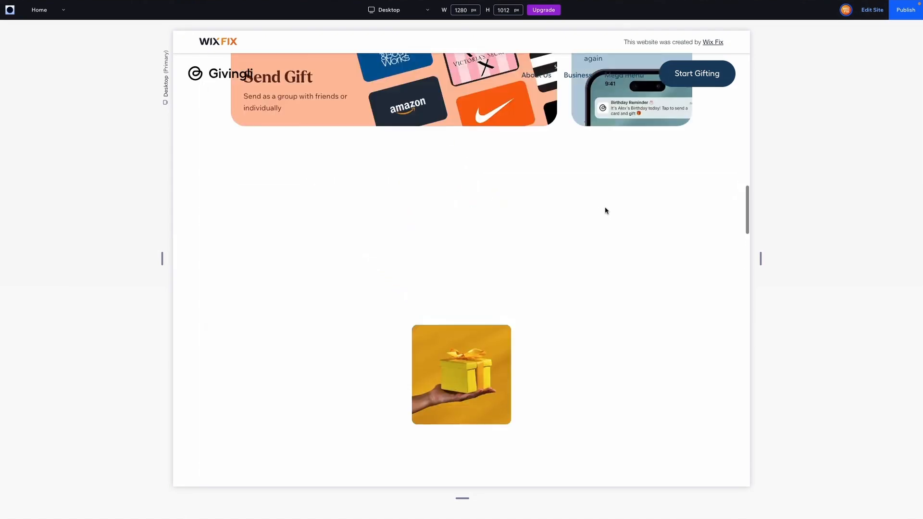
pyautogui.scroll(-5, 606, 210)
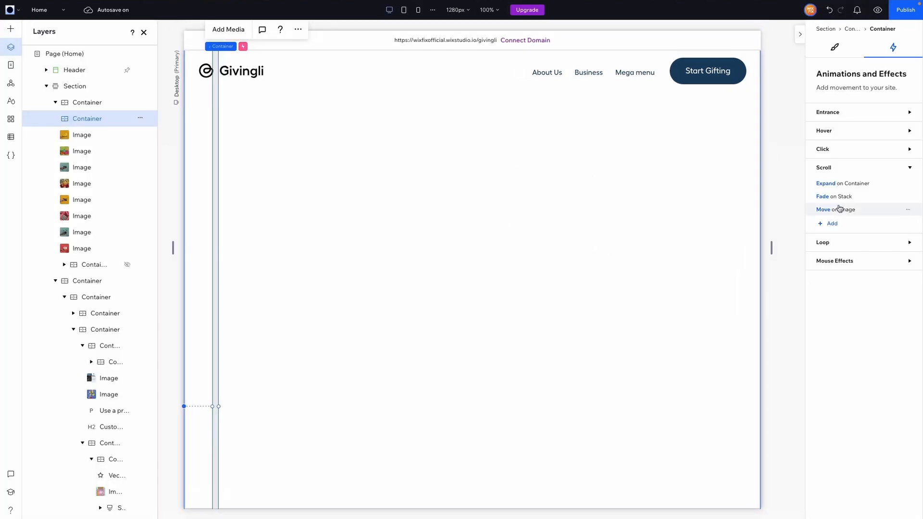
# - Switch the distance of the yellow gift box image's Move animation to vw units
pyautogui.click(841, 211)
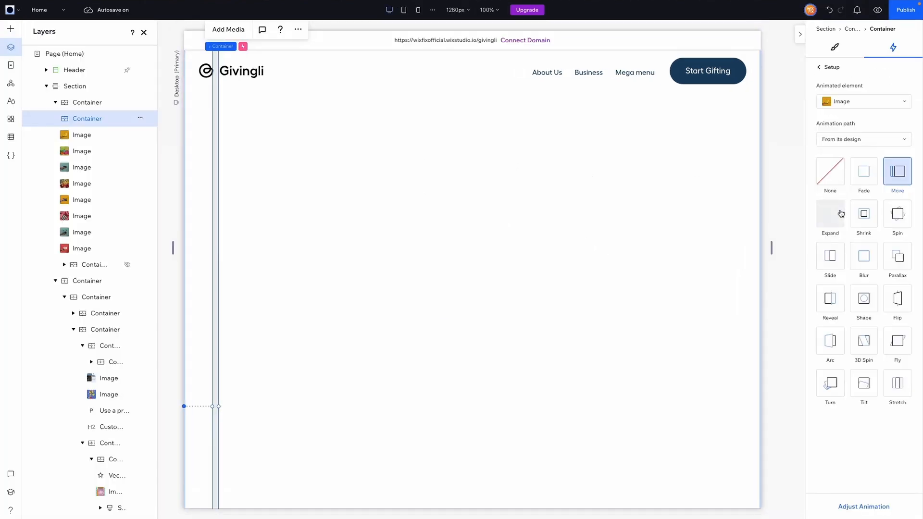
pyautogui.click(855, 506)
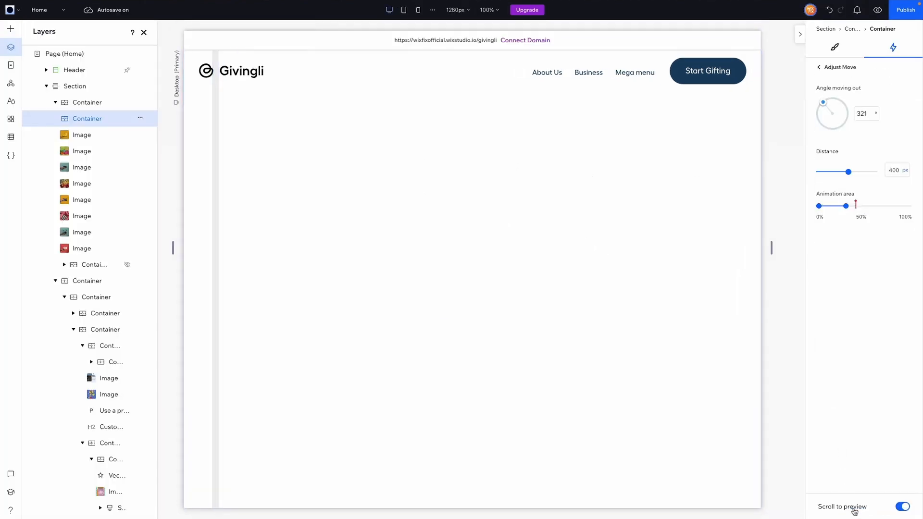
pyautogui.click(907, 174)
pyautogui.click(894, 208)
pyautogui.write('3')
pyautogui.click(820, 68)
# - Compare the gift box image's outward travel in the preview with its position around the heading on the original Givingli site
pyautogui.scroll(10, 555, 273)
pyautogui.scroll(-5, 556, 273)
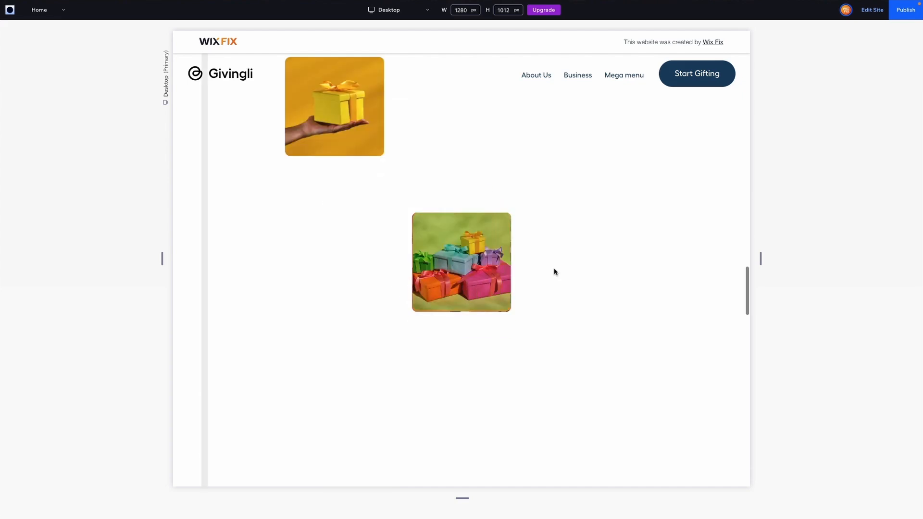
pyautogui.scroll(3, 554, 273)
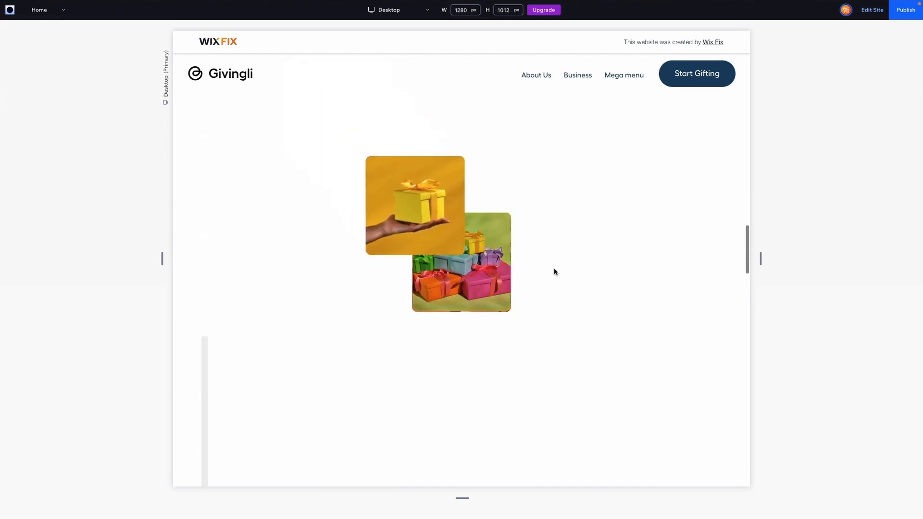
pyautogui.scroll(-3, 554, 272)
pyautogui.scroll(2, 554, 272)
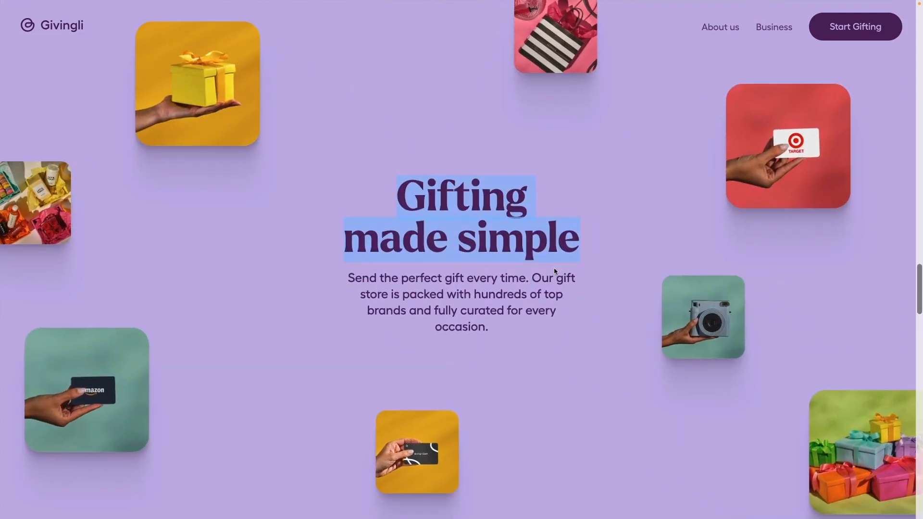
pyautogui.scroll(-3, 552, 274)
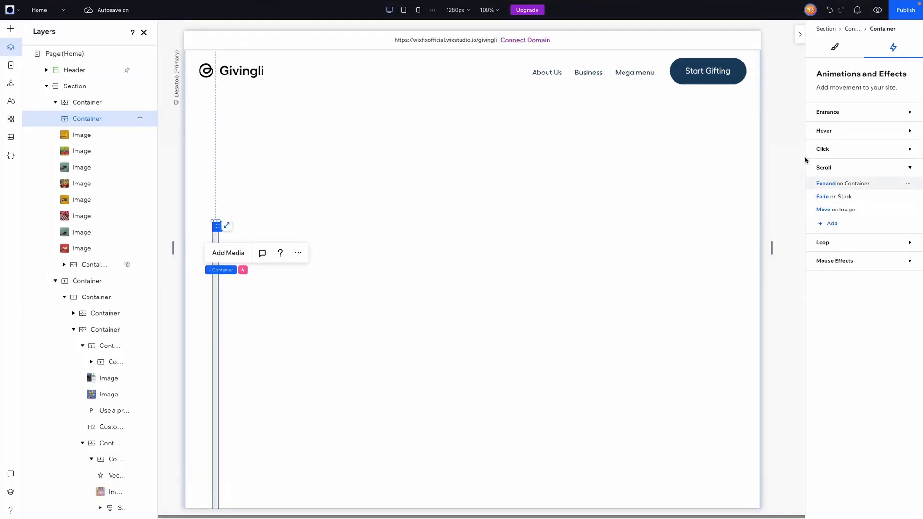
# - Set the gift box image's Move distance to 30 vw, turn its outgoing angle further toward the left, and preview it
pyautogui.click(837, 210)
pyautogui.click(853, 500)
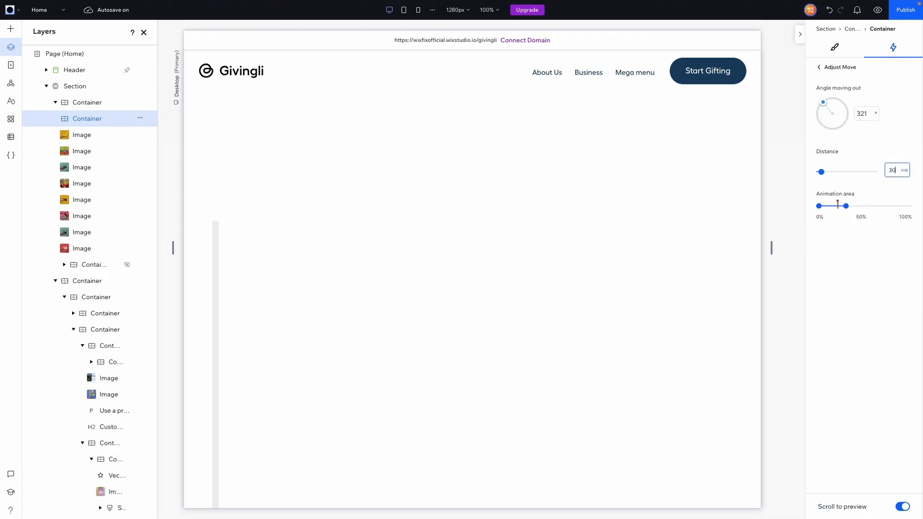
pyautogui.moveTo(824, 105); pyautogui.dragTo(821, 108)
pyautogui.click(878, 9)
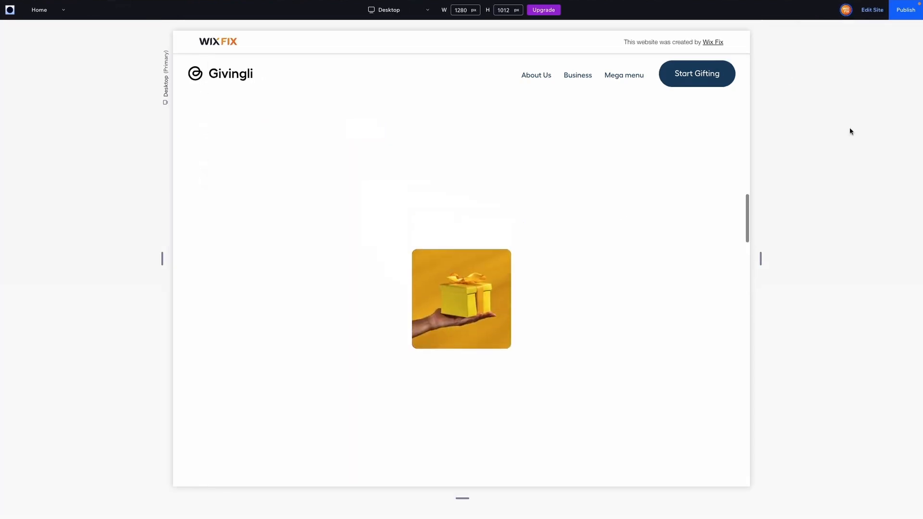
pyautogui.click(872, 10)
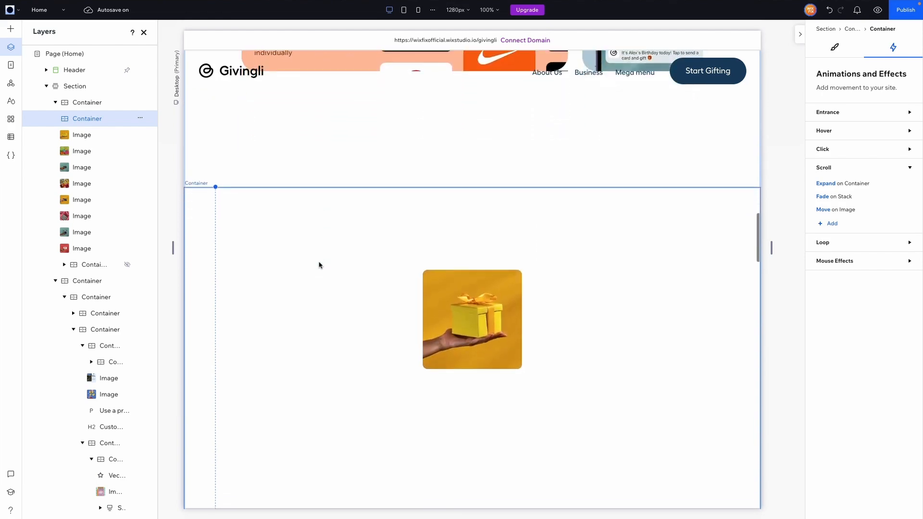
# - Try a 50 vh top margin on the strip container and preview when the gift box image starts moving
pyautogui.click(836, 50)
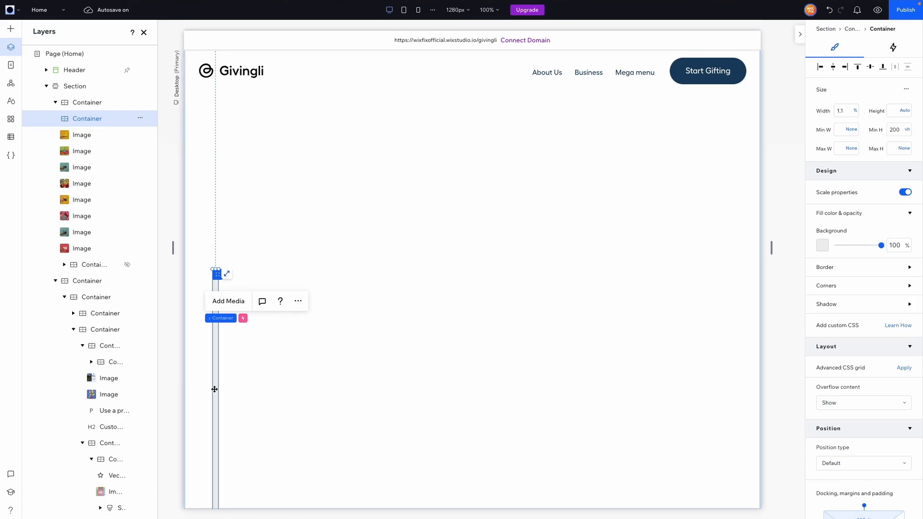
pyautogui.scroll(-4, 839, 338)
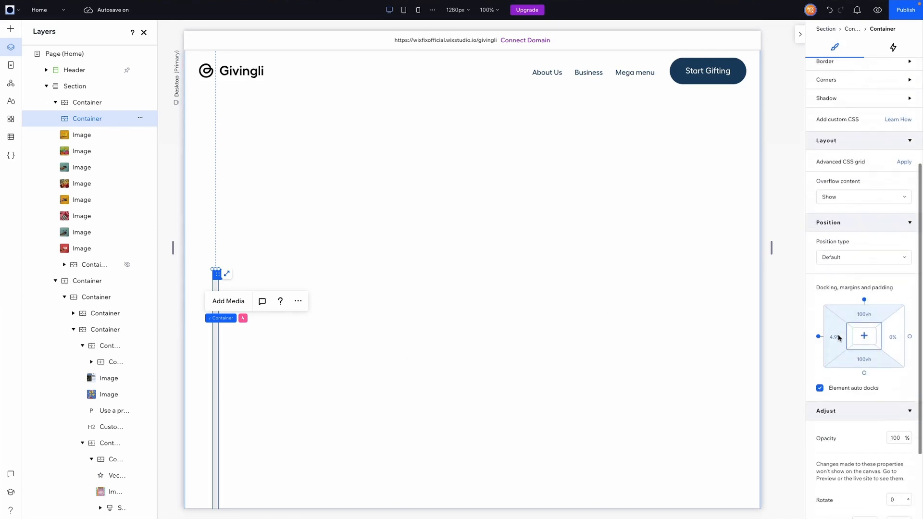
pyautogui.click(869, 316)
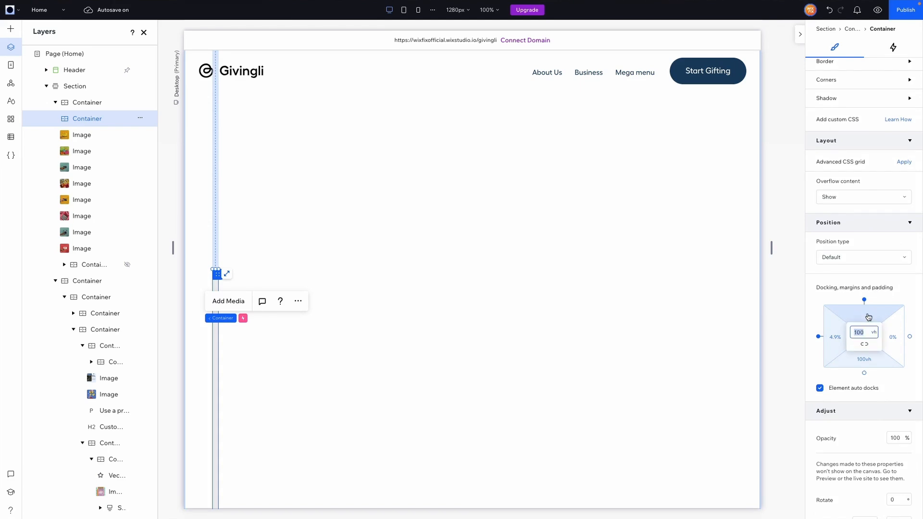
pyautogui.press('Return')
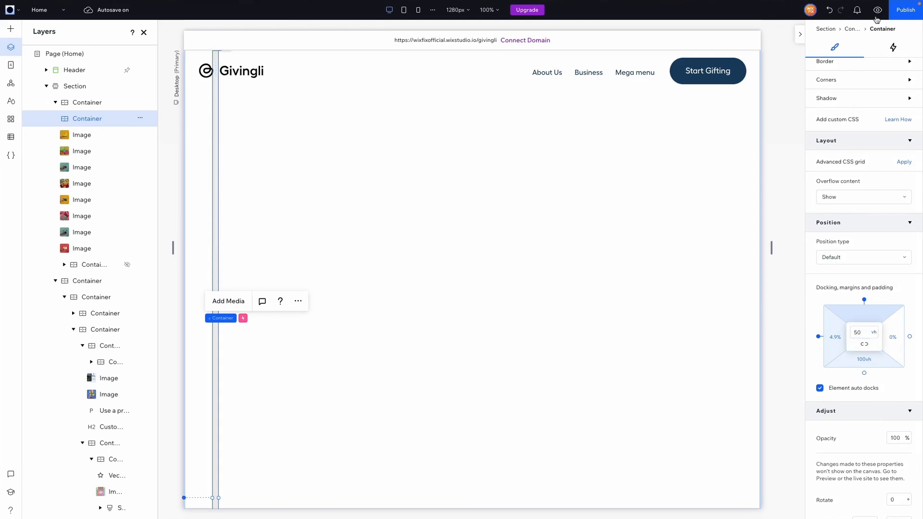
pyautogui.scroll(10, 434, 260)
pyautogui.scroll(-5, 433, 260)
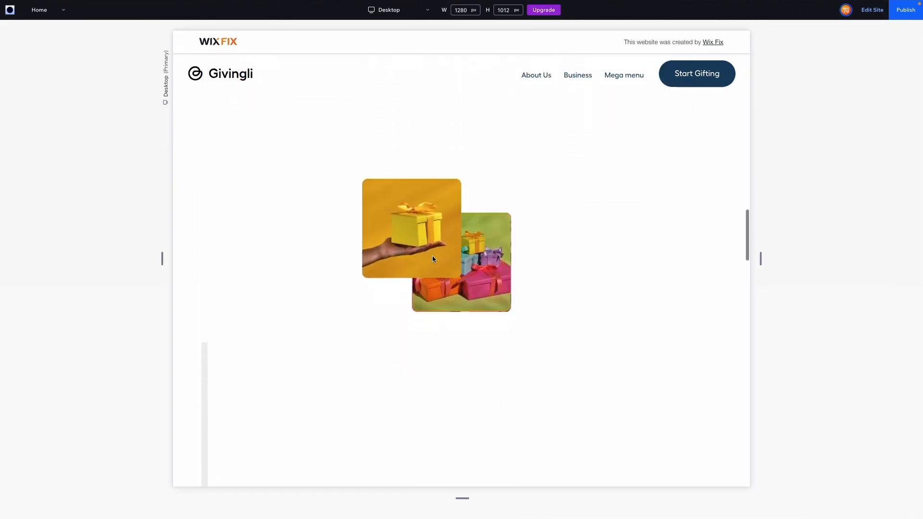
pyautogui.scroll(2, 433, 260)
pyautogui.scroll(-2, 433, 260)
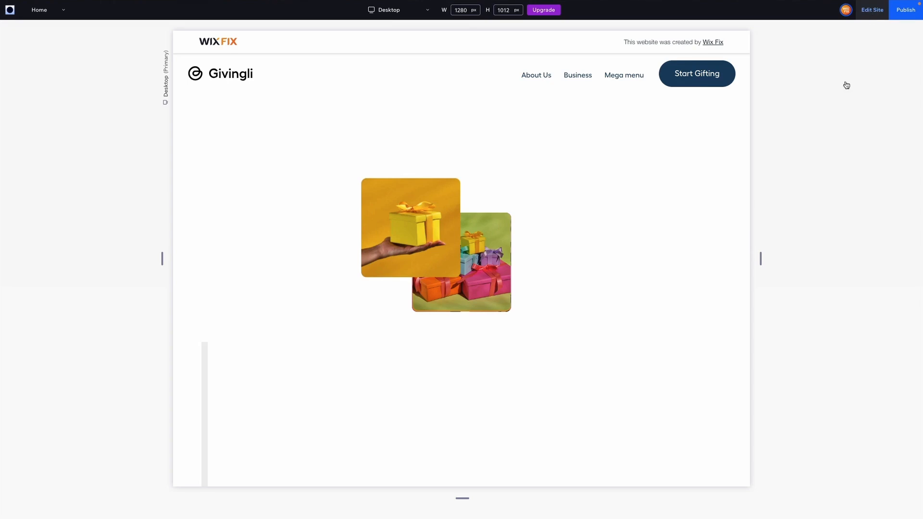
# - Try a 75 vh top margin on the strip container and preview the start of the image movement
pyautogui.scroll(-5, 872, 274)
pyautogui.click(874, 269)
pyautogui.press('Return')
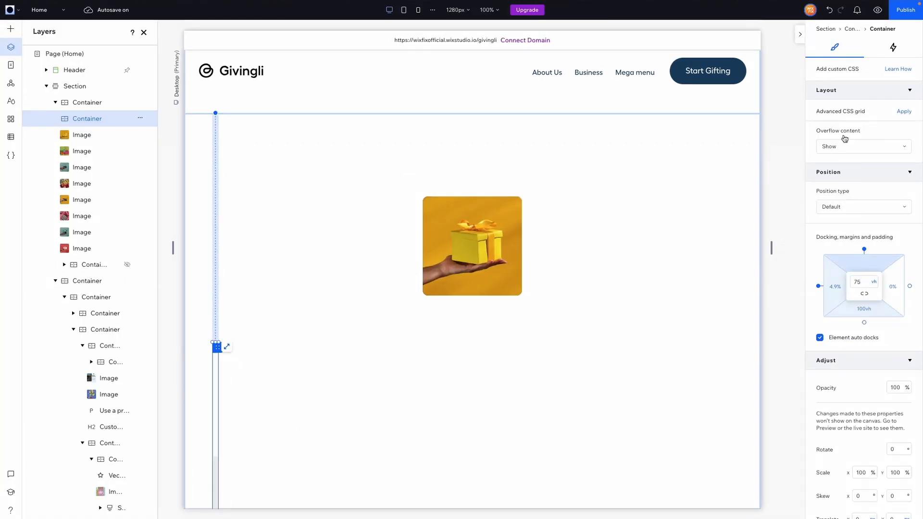
pyautogui.click(878, 9)
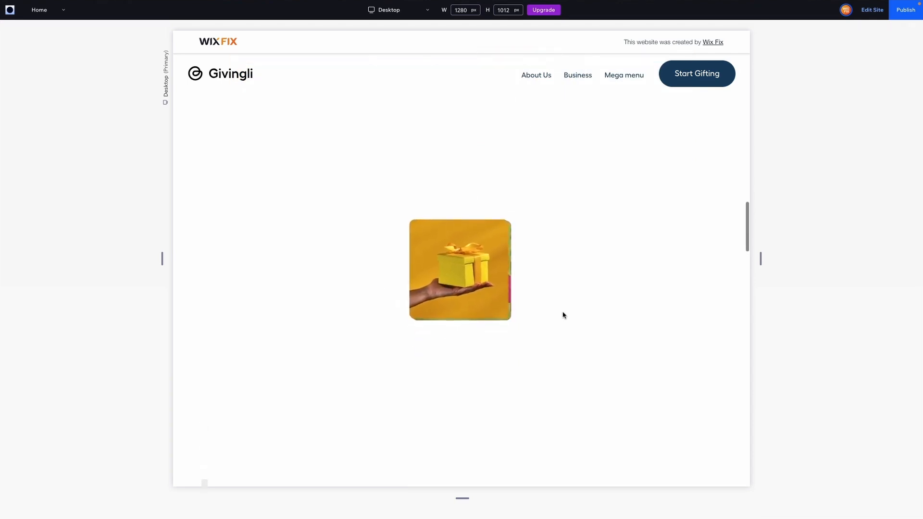
pyautogui.scroll(1, 564, 315)
pyautogui.scroll(-1, 564, 315)
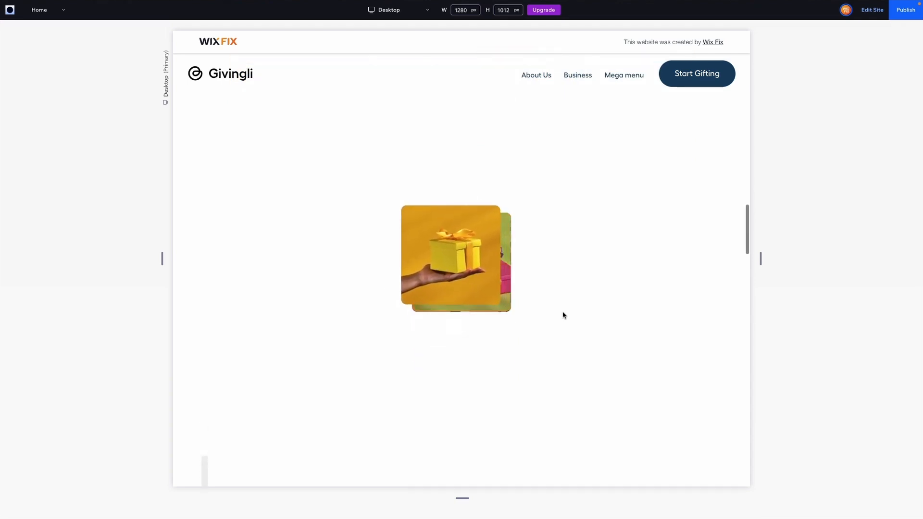
pyautogui.scroll(2, 564, 315)
pyautogui.click(873, 10)
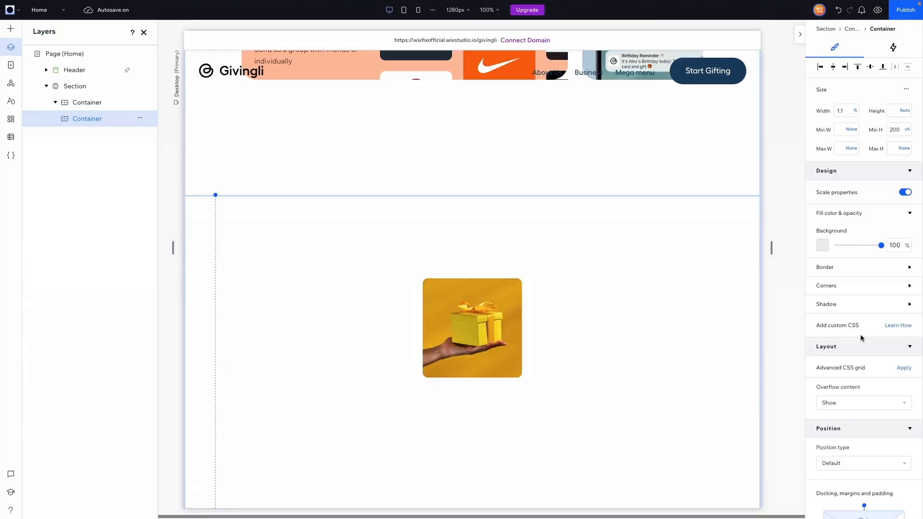
# - Increase the strip container's top margin slightly and preview the gift box image's scroll timing
pyautogui.scroll(-3, 872, 397)
pyautogui.click(868, 372)
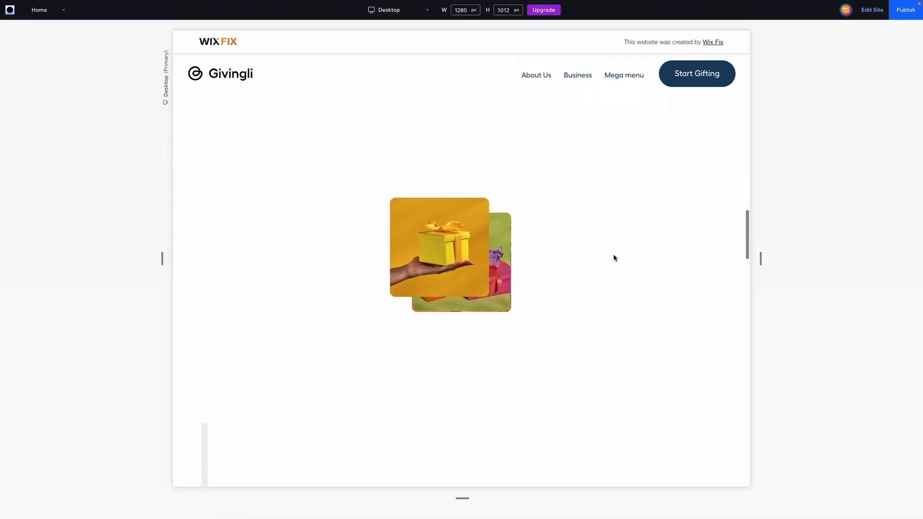
pyautogui.scroll(-12, 614, 258)
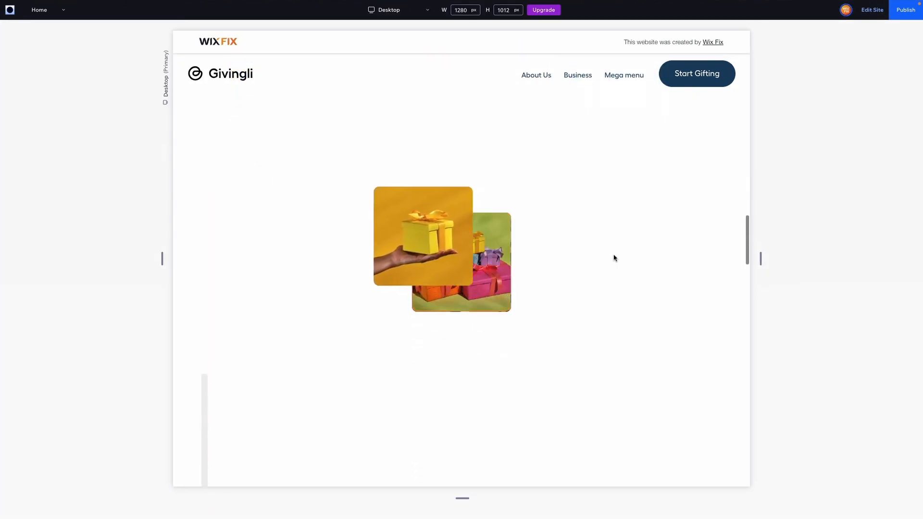
pyautogui.scroll(13, 614, 258)
pyautogui.scroll(4, 614, 257)
pyautogui.scroll(-10, 614, 257)
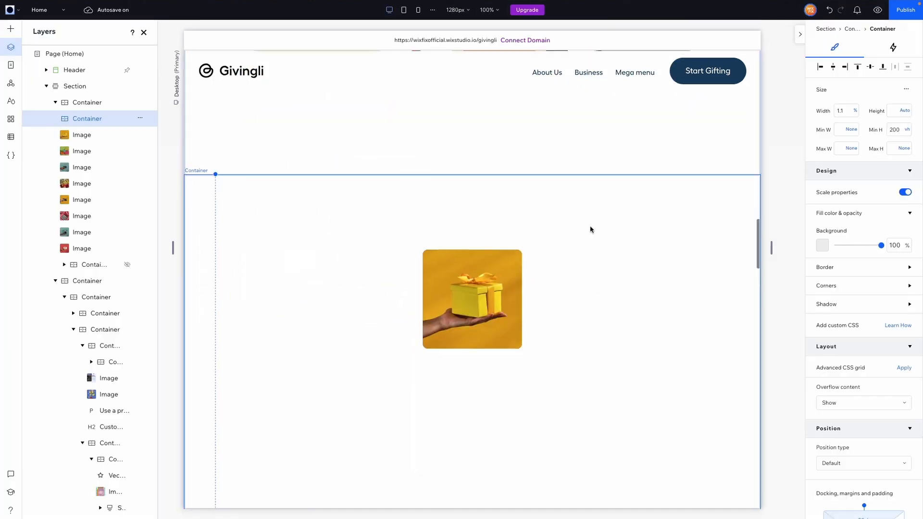
pyautogui.scroll(-1, 591, 229)
pyautogui.scroll(-1, 591, 229)
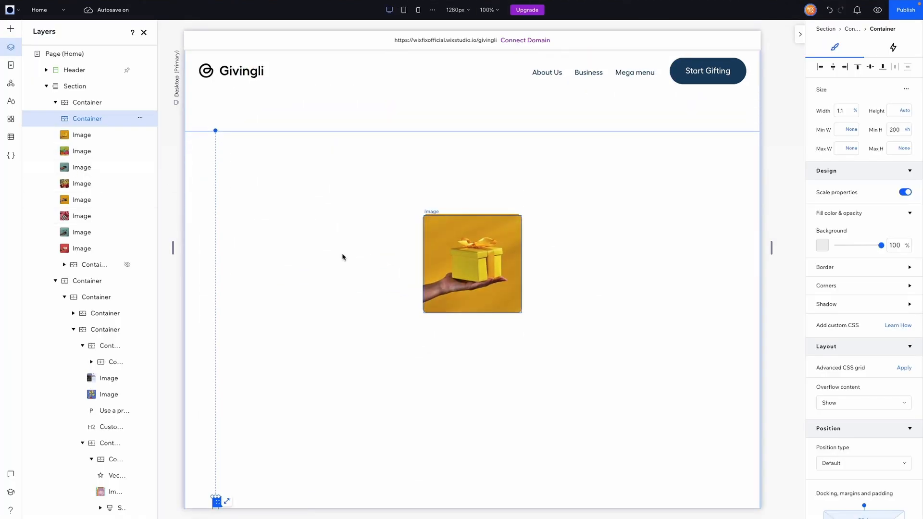
pyautogui.scroll(-3, 282, 364)
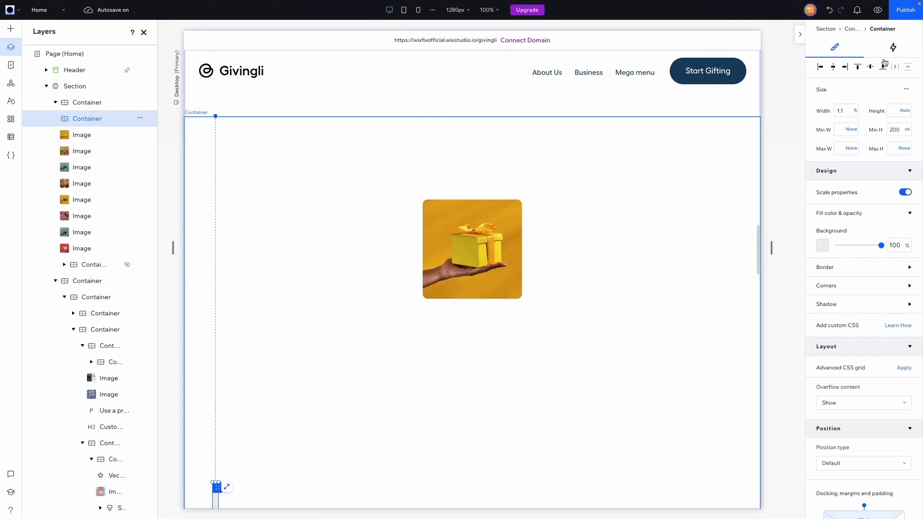
# - Add another scroll animation to the strip container that applies Move to the stacked colorful gifts image, with the path From its design
pyautogui.click(893, 48)
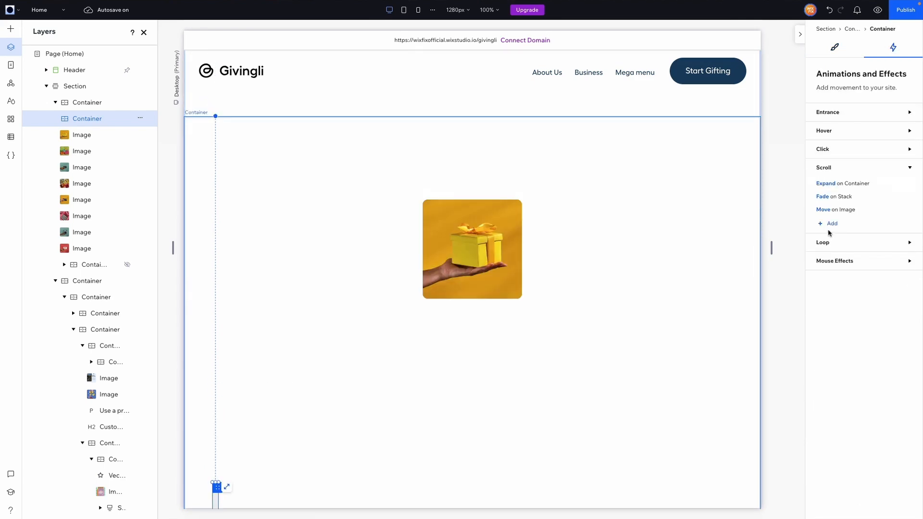
pyautogui.click(828, 224)
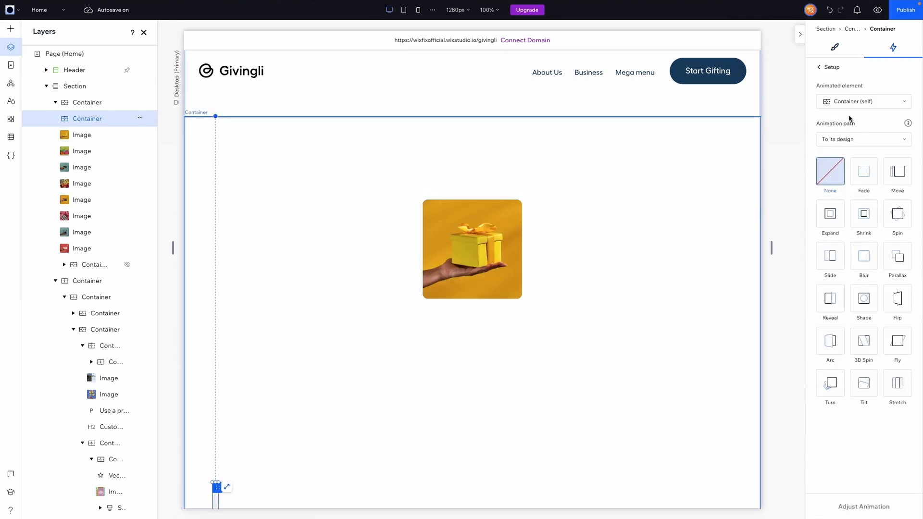
pyautogui.click(856, 102)
pyautogui.scroll(-3, 851, 139)
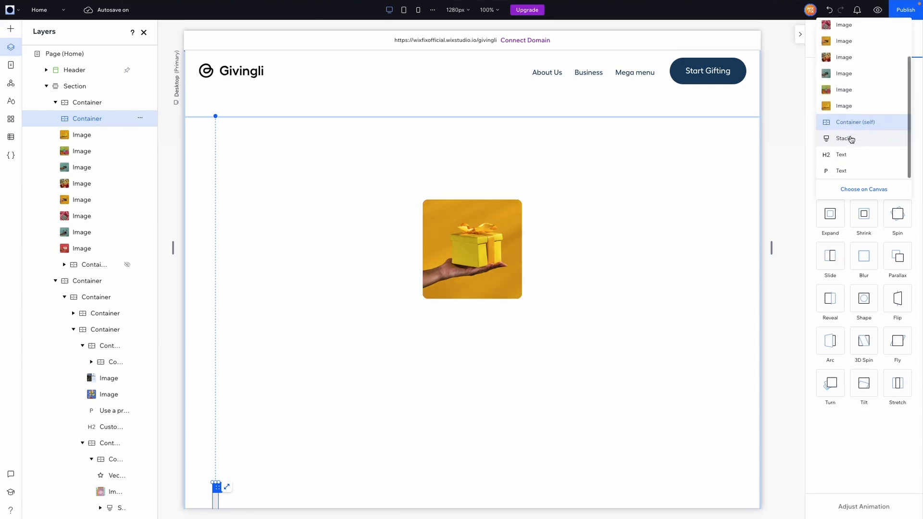
pyautogui.click(844, 90)
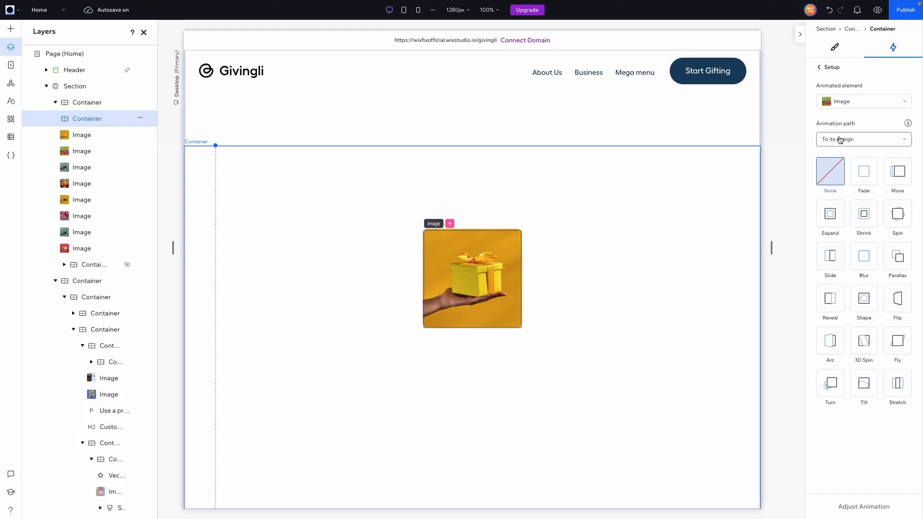
pyautogui.click(839, 139)
pyautogui.click(837, 171)
pyautogui.click(898, 178)
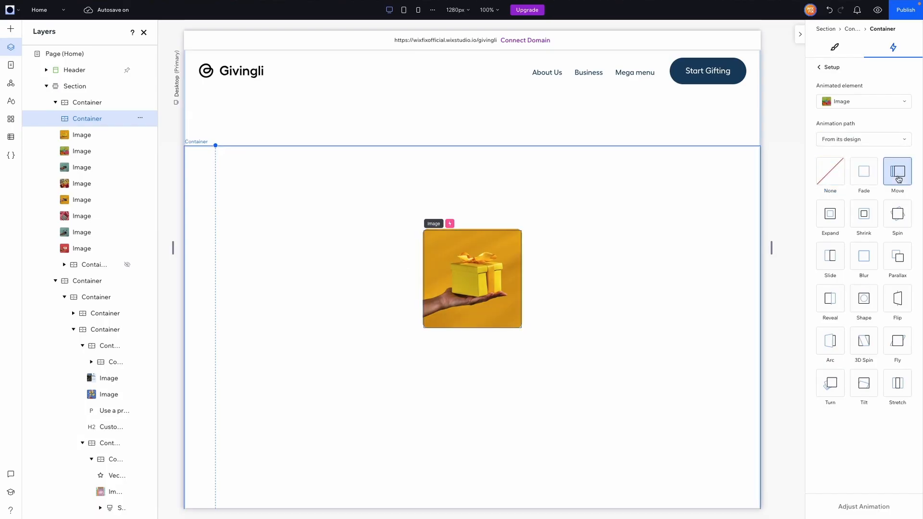
# - Set the stacked gifts image's Move to a 138° angle and a distance of 50, with the animation area narrowed to about the first third
pyautogui.click(862, 508)
pyautogui.click(843, 126)
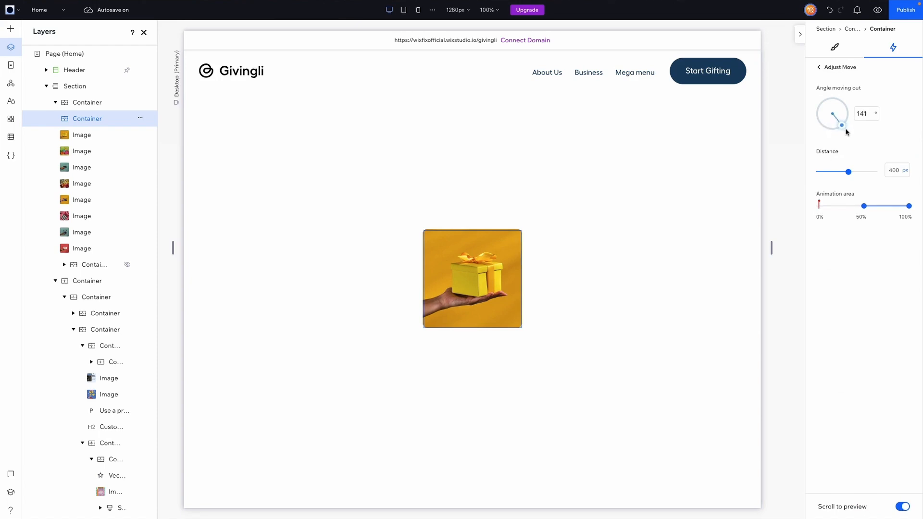
pyautogui.click(899, 173)
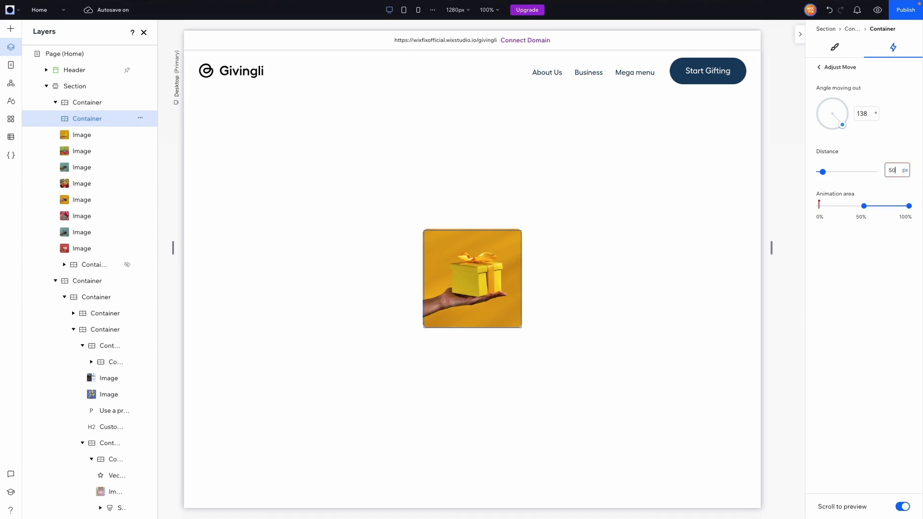
pyautogui.moveTo(865, 209); pyautogui.dragTo(795, 215)
pyautogui.moveTo(909, 207); pyautogui.dragTo(850, 219)
pyautogui.moveTo(844, 215); pyautogui.dragTo(850, 210)
pyautogui.moveTo(821, 211); pyautogui.dragTo(825, 210)
pyautogui.moveTo(850, 210)
# - Preview the page and examine how the gift box and stacked gifts images move outward on scroll
pyautogui.click(878, 10)
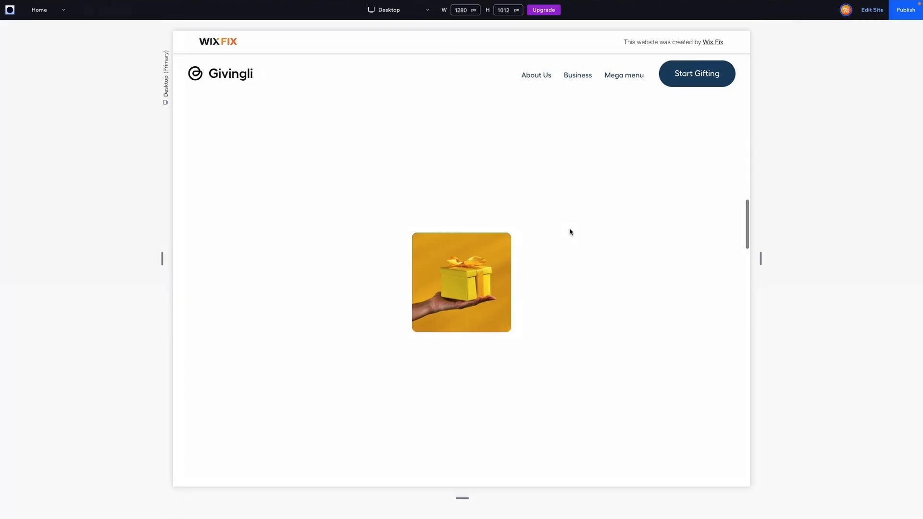
pyautogui.scroll(-3, 570, 231)
pyautogui.scroll(-5, 570, 231)
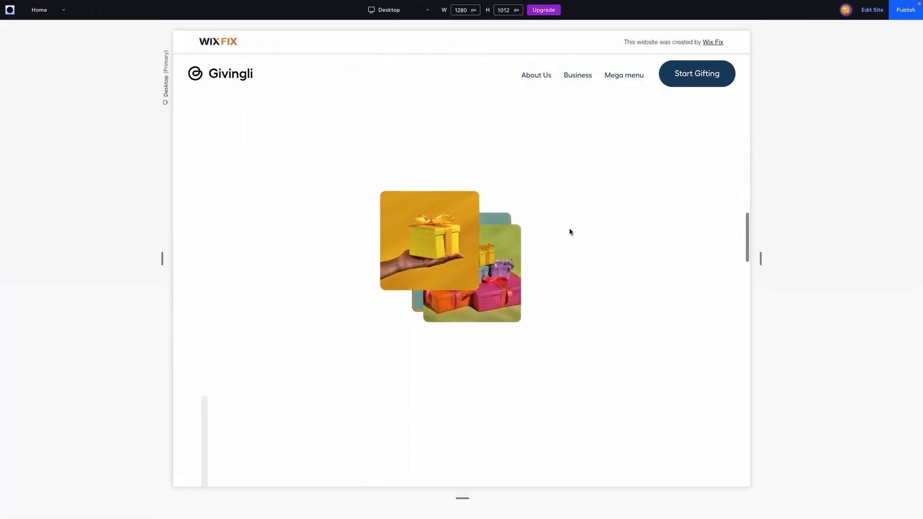
pyautogui.scroll(-3, 570, 231)
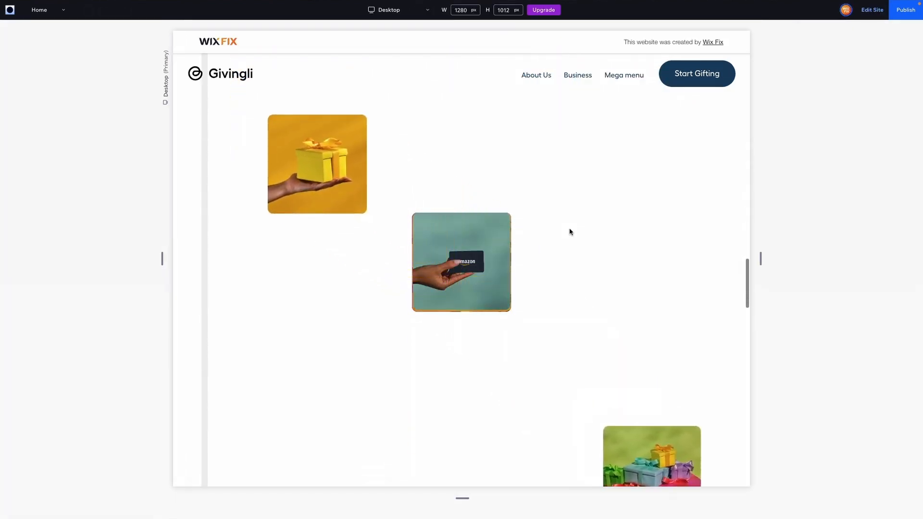
pyautogui.scroll(2, 570, 232)
pyautogui.scroll(-1, 570, 232)
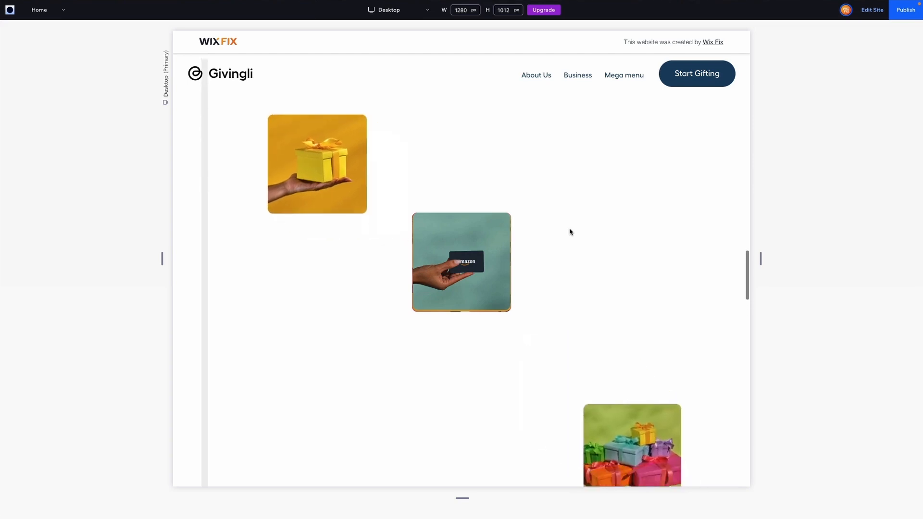
pyautogui.scroll(3, 570, 232)
pyautogui.scroll(2, 570, 232)
pyautogui.click(871, 9)
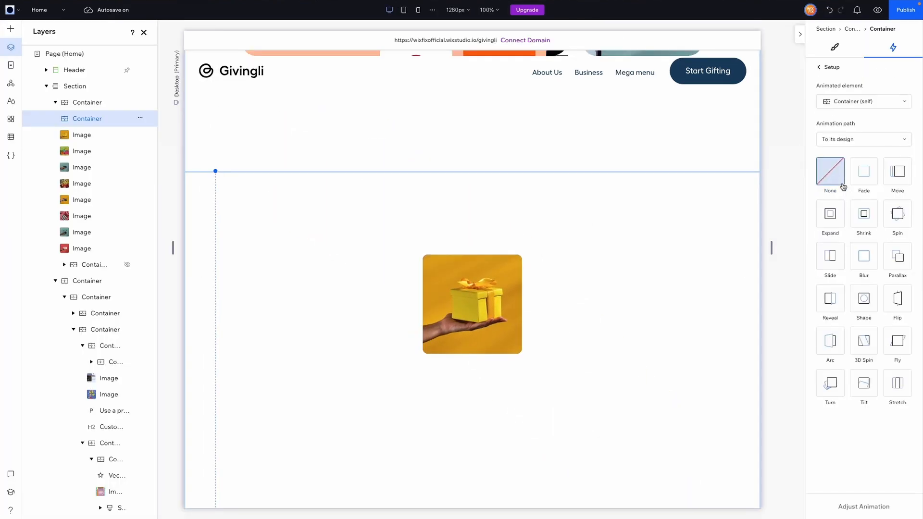
# - Add a scroll animation to the strip container that applies Move to the Amazon gift card image, with the path From its design
pyautogui.click(853, 102)
pyautogui.scroll(-3, 852, 162)
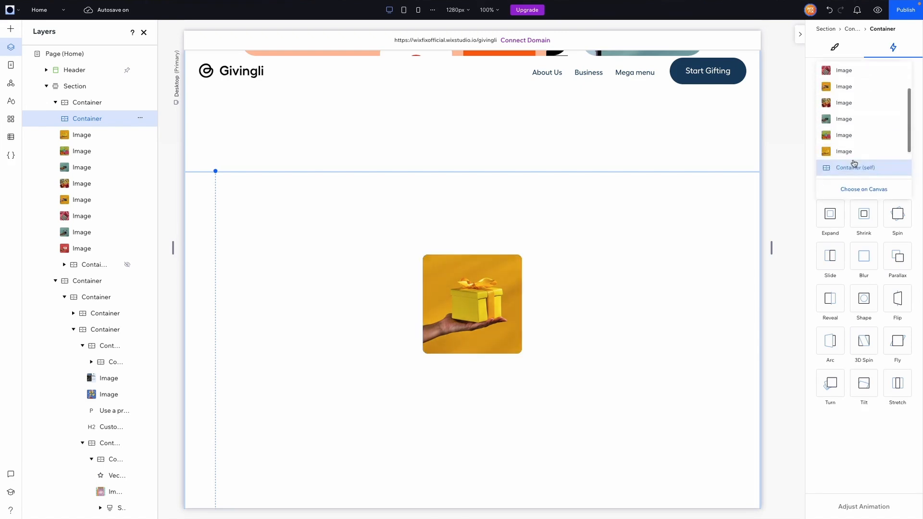
pyautogui.click(853, 155)
pyautogui.click(857, 142)
pyautogui.click(842, 171)
pyautogui.click(898, 172)
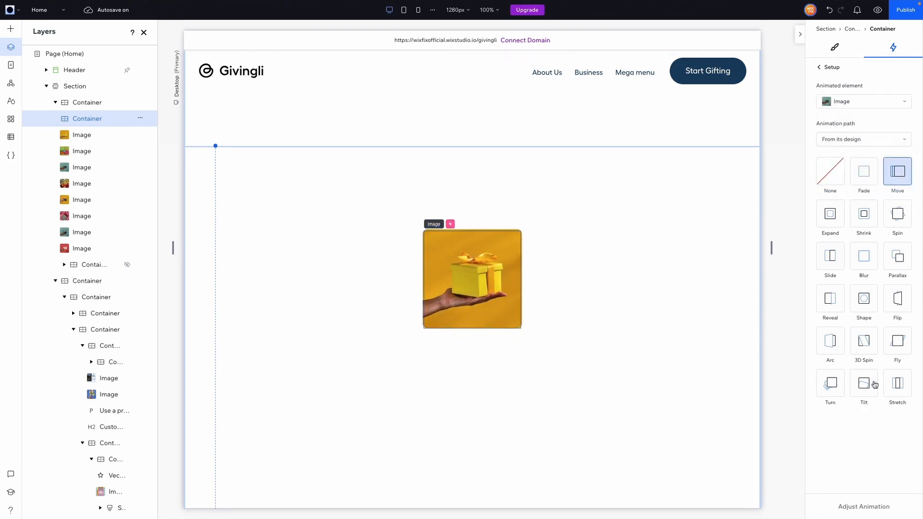
# - Set the Amazon card image's Move to about 225° and 30 vw, with an animation area of roughly 5% to 35%
pyautogui.click(869, 503)
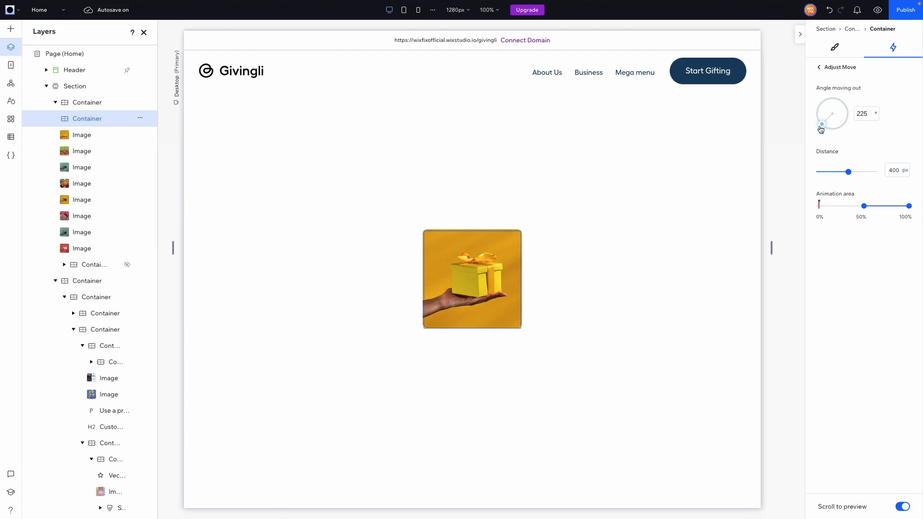
pyautogui.write('30')
pyautogui.click(906, 172)
pyautogui.click(890, 206)
pyautogui.moveTo(864, 207); pyautogui.dragTo(823, 210)
pyautogui.moveTo(909, 207); pyautogui.dragTo(848, 209)
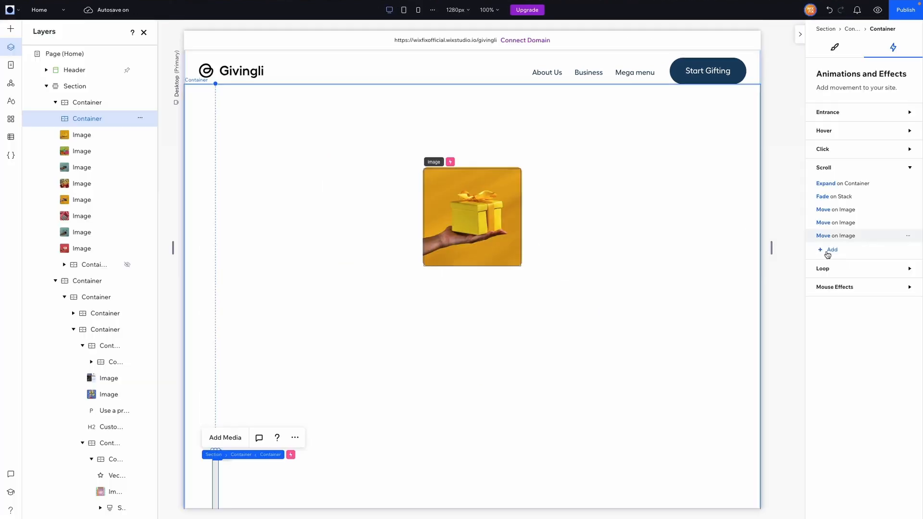
# - Add a scroll animation to the strip container that applies Move to the assorted open gift boxes image, with the path From its design
pyautogui.click(827, 251)
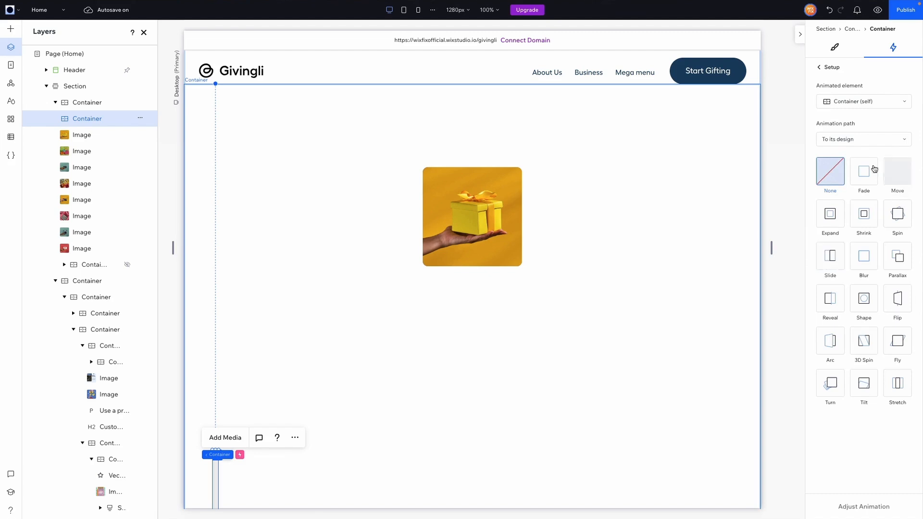
pyautogui.click(859, 102)
pyautogui.click(837, 133)
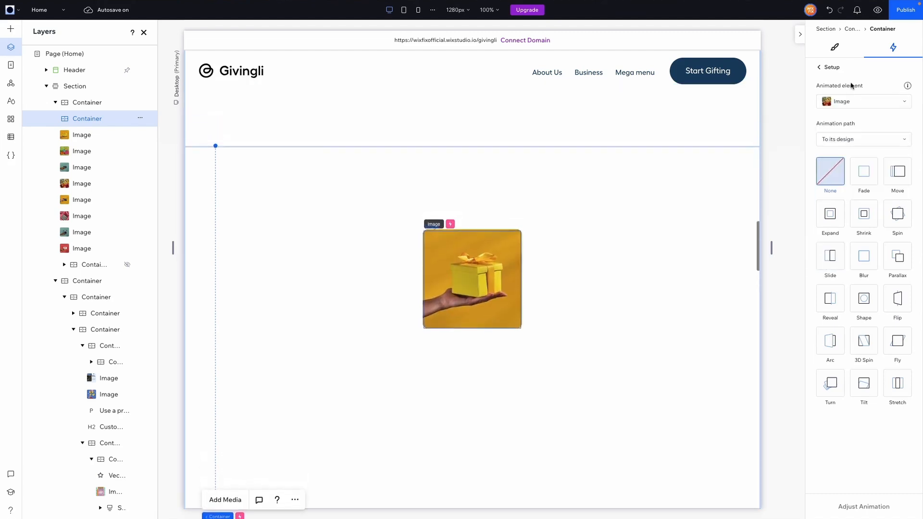
pyautogui.click(863, 140)
pyautogui.click(847, 172)
pyautogui.click(895, 182)
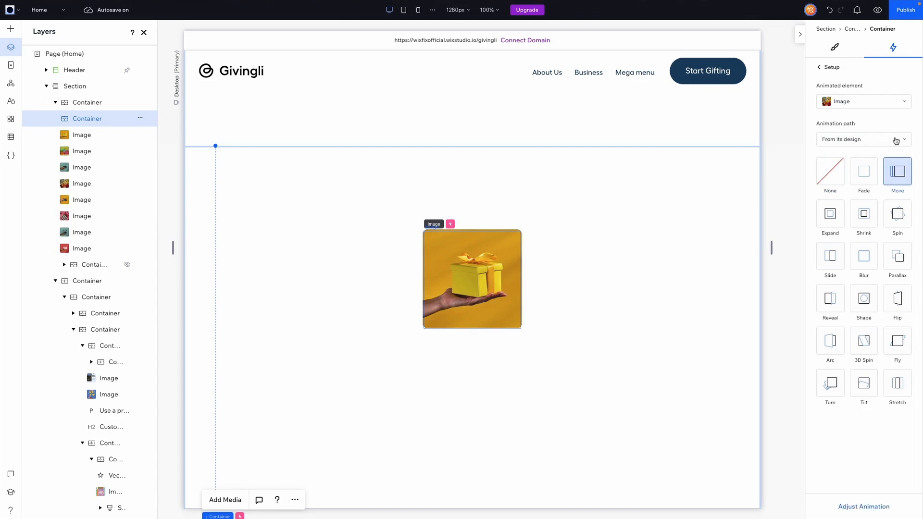
# - Set the assorted gift boxes image's Move to 267° and 50 vw, narrowing the animation area to about the first third
pyautogui.click(865, 506)
pyautogui.moveTo(817, 120); pyautogui.dragTo(817, 114)
pyautogui.click(895, 170)
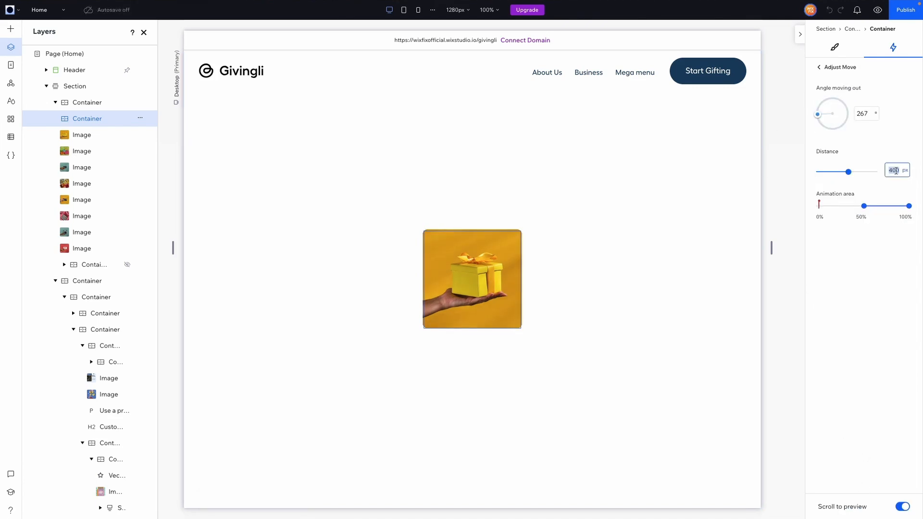
pyautogui.write('50')
pyautogui.click(905, 171)
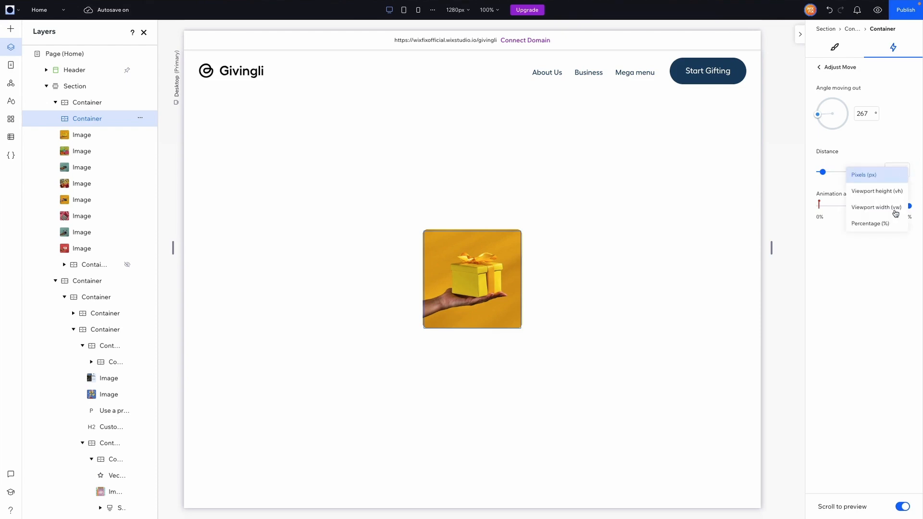
pyautogui.click(893, 210)
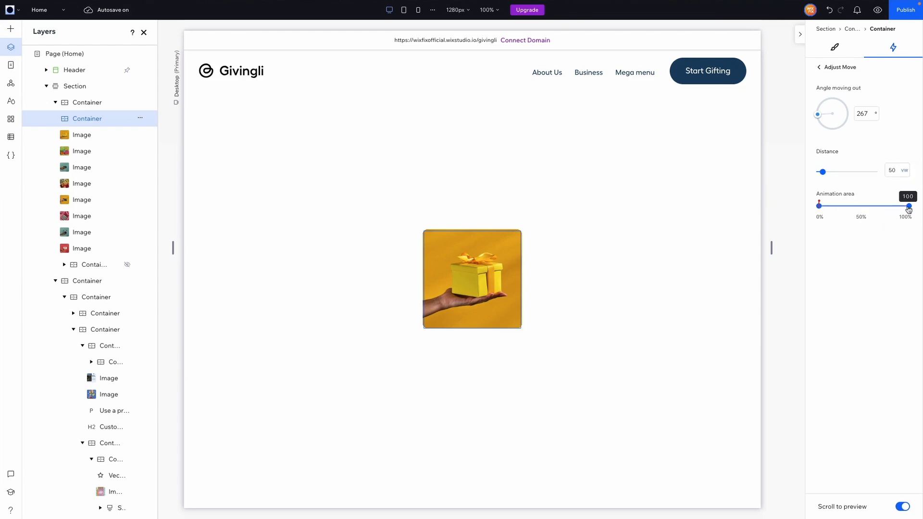
pyautogui.moveTo(819, 206); pyautogui.dragTo(825, 210)
pyautogui.moveTo(909, 207); pyautogui.dragTo(851, 209)
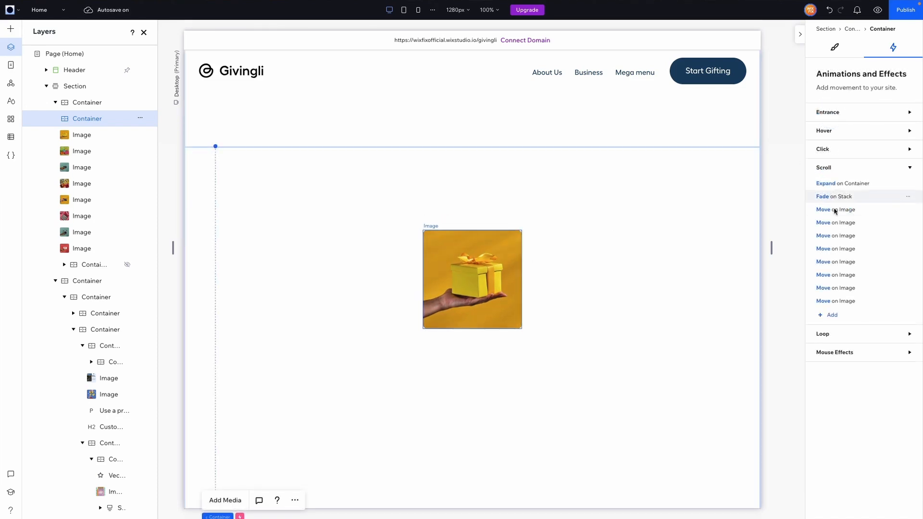
# - Preview the page and check how all eight gift images spread outward on scroll
pyautogui.click(877, 10)
pyautogui.scroll(-5, 599, 233)
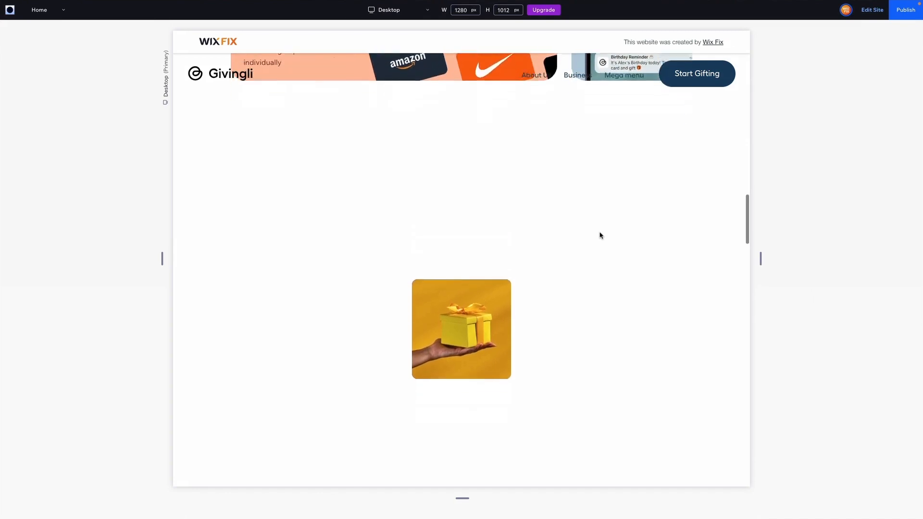
pyautogui.scroll(-5, 600, 235)
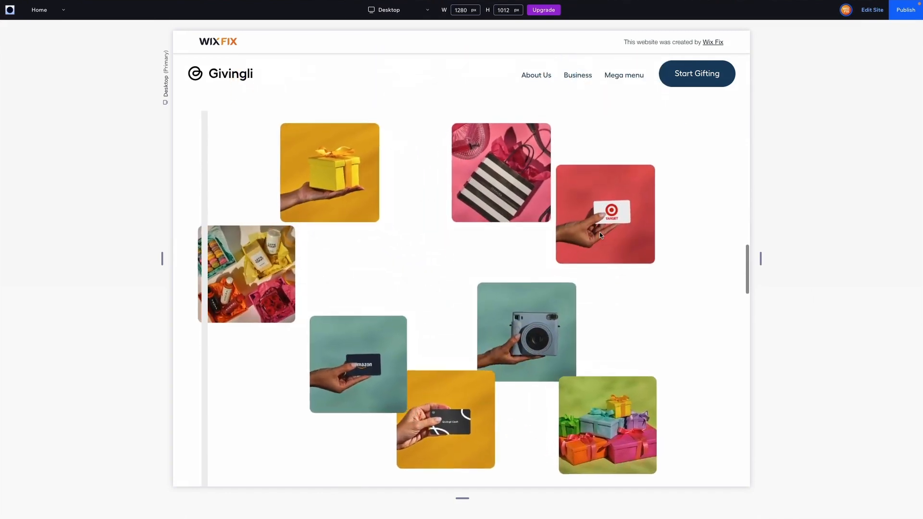
pyautogui.scroll(-2, 599, 235)
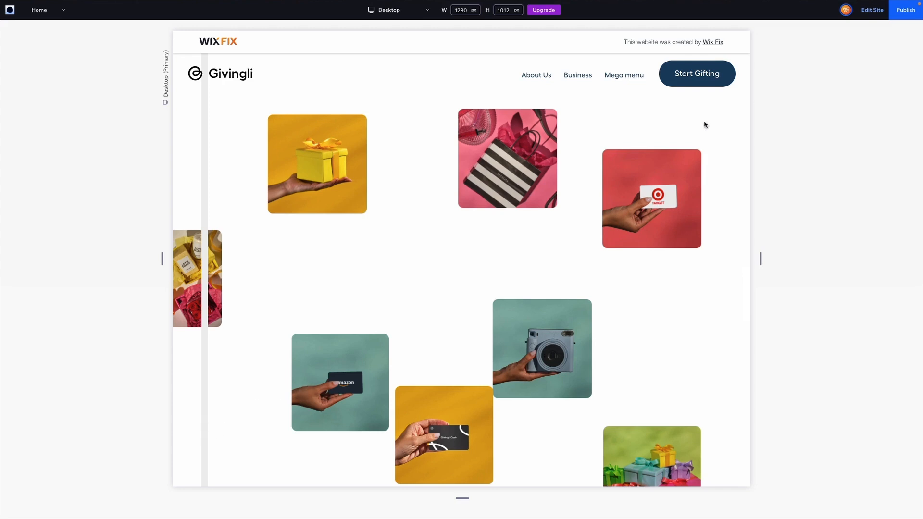
pyautogui.click(871, 10)
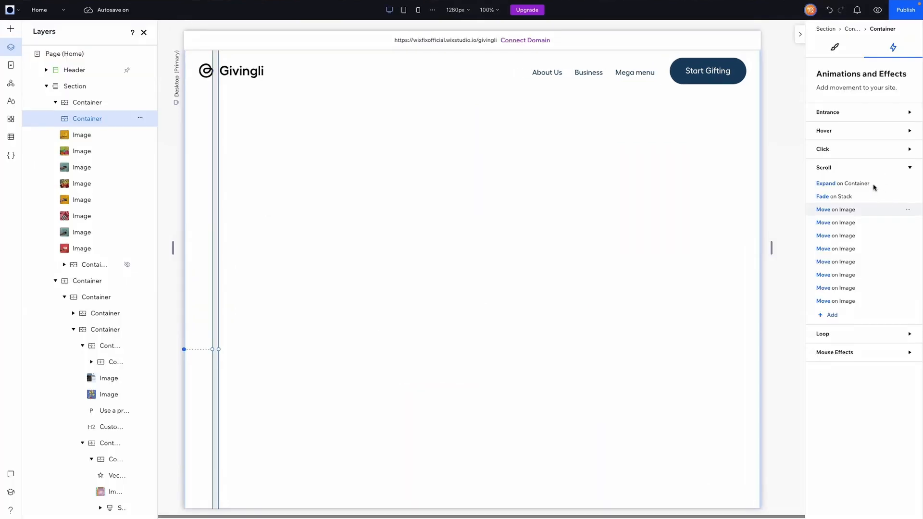
# - Adjust the camera image's Move animation to an angle of 124° and a distance of 25 vw
pyautogui.click(842, 212)
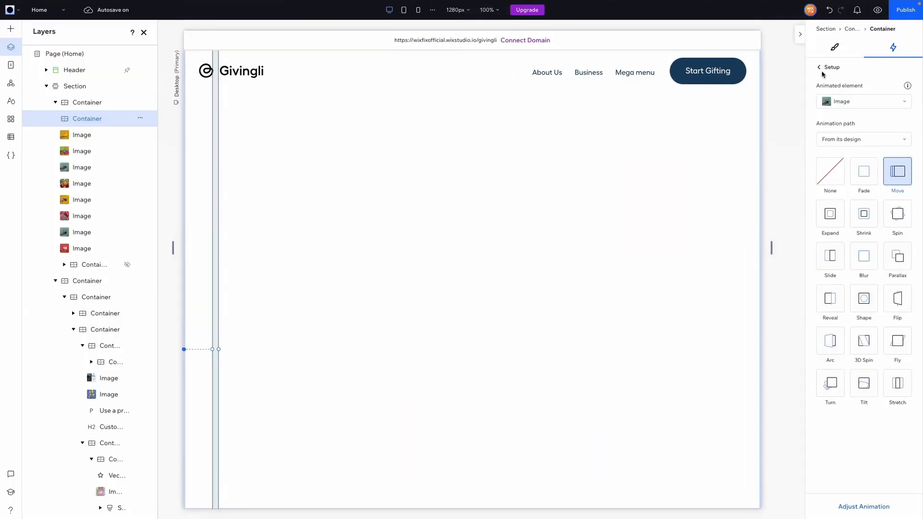
pyautogui.click(864, 507)
pyautogui.moveTo(845, 126); pyautogui.dragTo(846, 128)
pyautogui.click(898, 172)
pyautogui.write('25')
pyautogui.press('Return')
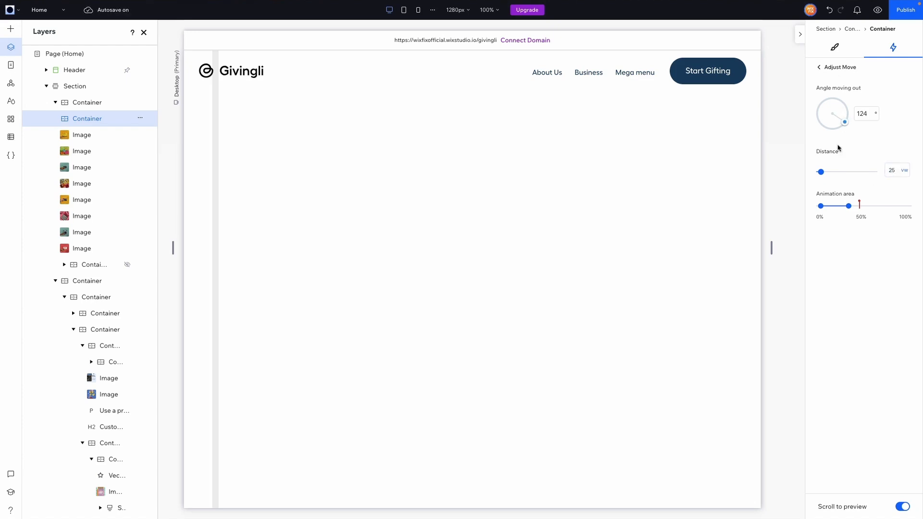
pyautogui.click(821, 67)
# - Set the striped gift bag image's Move distance to 35 vw and turn its angle slightly further clockwise from 24°
pyautogui.scroll(-2, 617, 212)
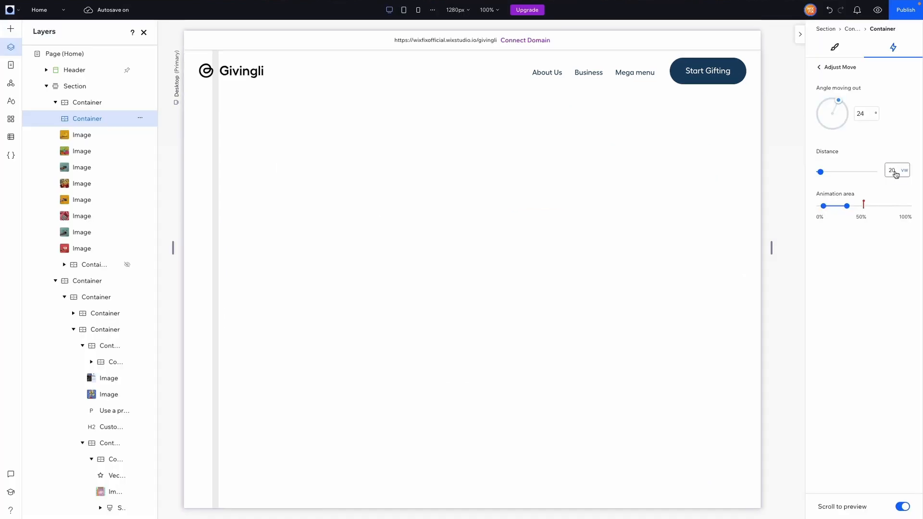
pyautogui.doubleClick(893, 170)
pyautogui.write('35')
pyautogui.moveTo(838, 101); pyautogui.dragTo(841, 103)
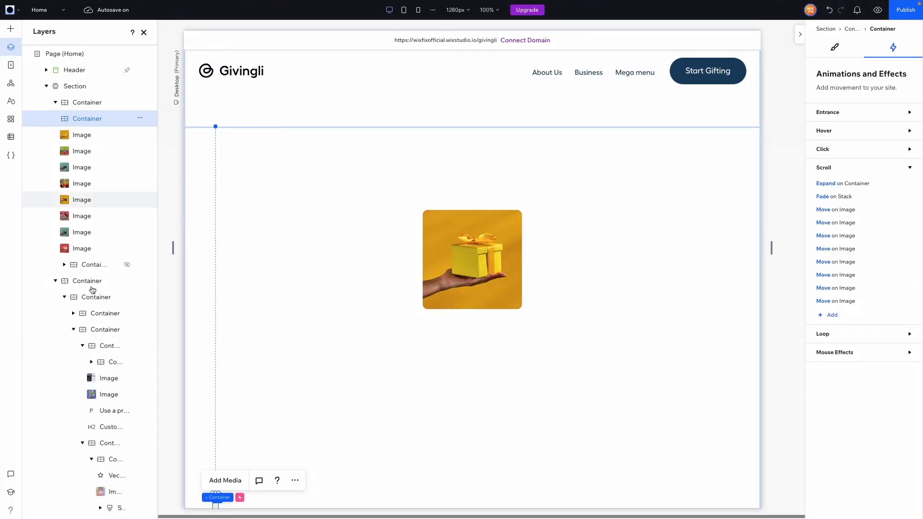
# - Unhide the "Gifting made simple." text container and preview the timing of its scroll animation against the spreading images
pyautogui.click(127, 265)
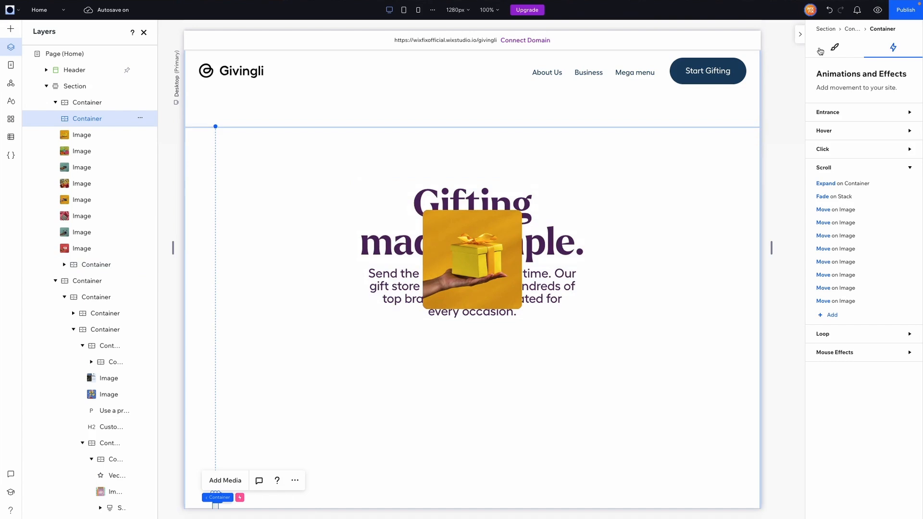
pyautogui.scroll(-4, 599, 229)
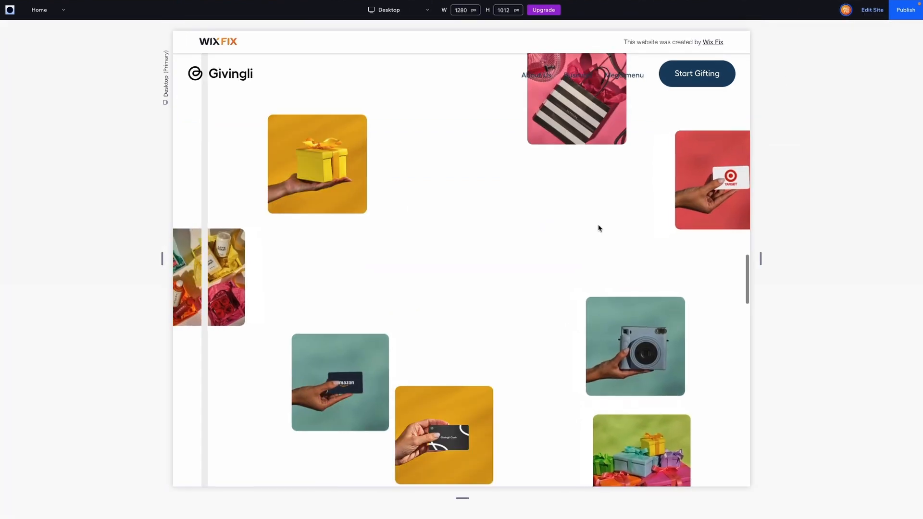
pyautogui.scroll(-5, 600, 228)
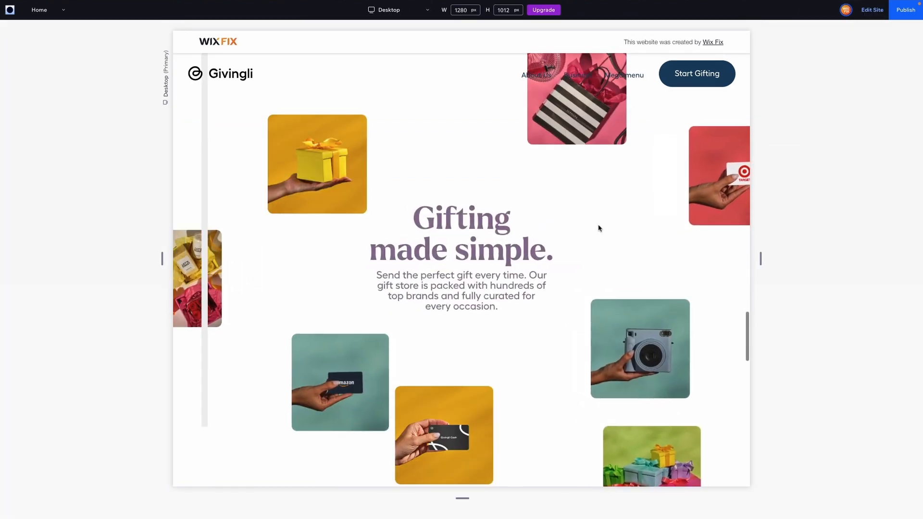
pyautogui.scroll(5, 599, 228)
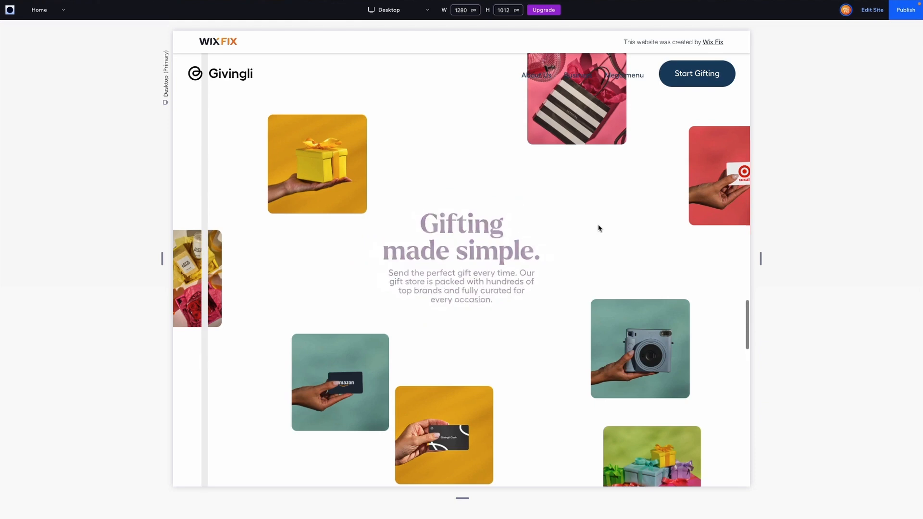
pyautogui.scroll(-2, 600, 228)
pyautogui.scroll(5, 600, 227)
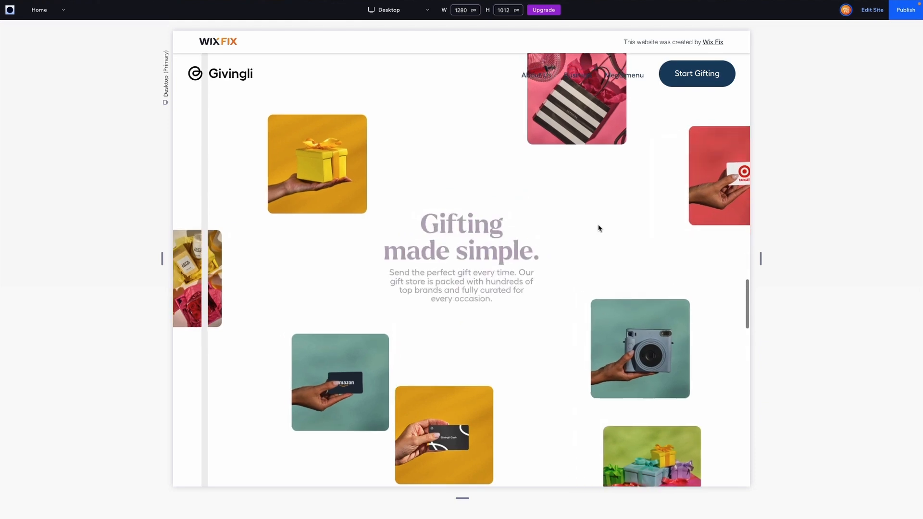
pyautogui.scroll(-2, 567, 250)
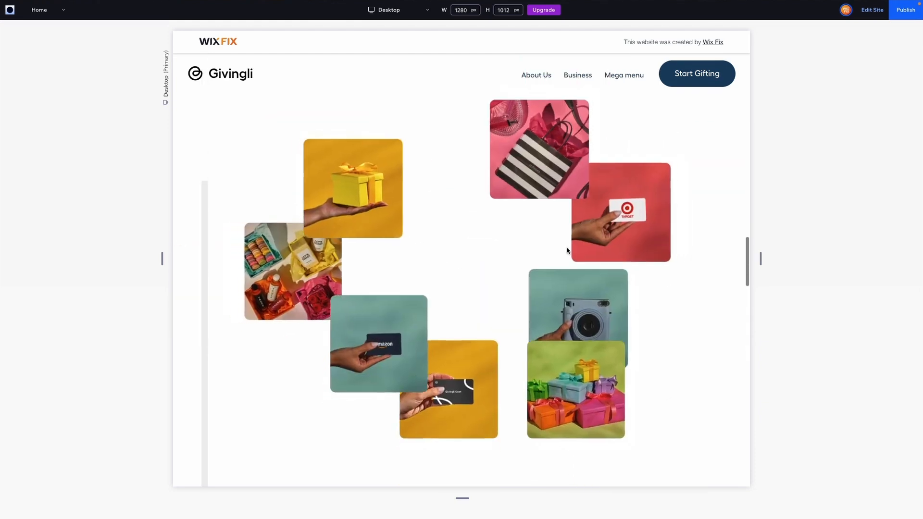
pyautogui.scroll(-1, 568, 250)
pyautogui.scroll(2, 568, 251)
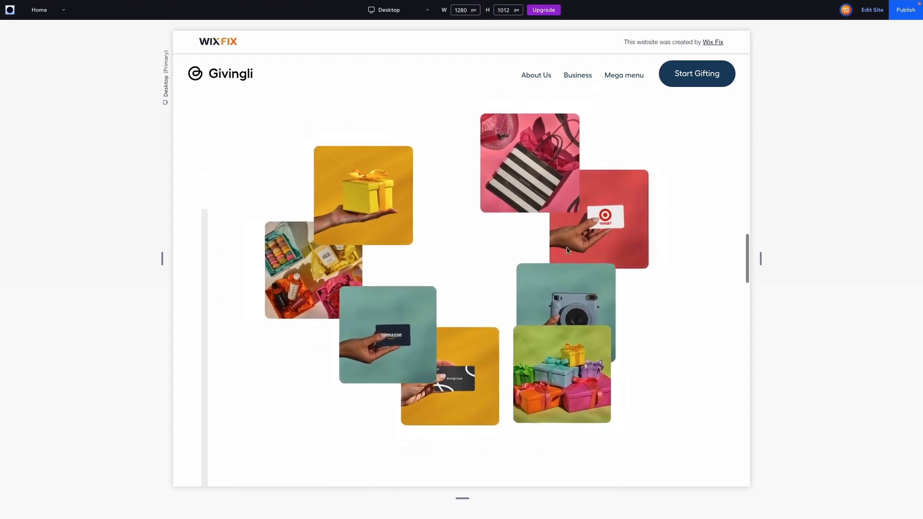
pyautogui.scroll(-1, 567, 250)
pyautogui.scroll(1, 567, 250)
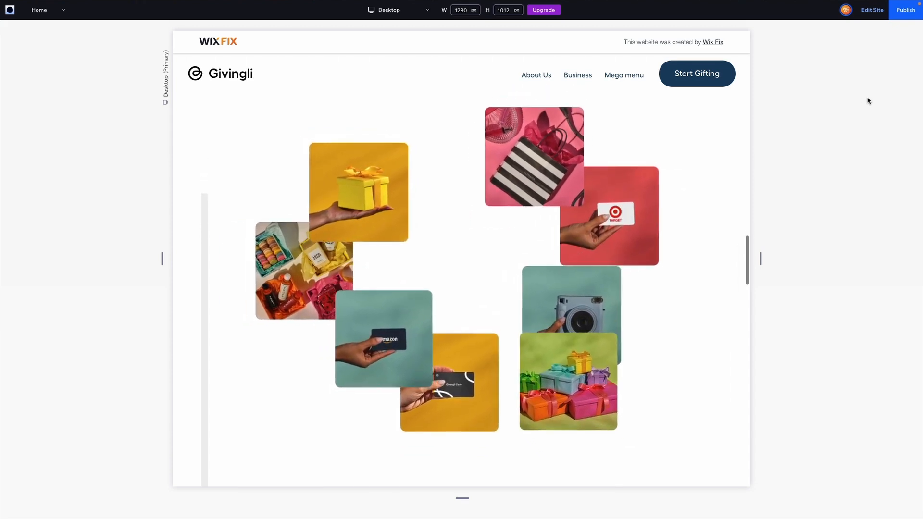
pyautogui.click(873, 10)
# - Set the text container's Expand scroll animation area to run from about 22% to 50%
pyautogui.click(834, 182)
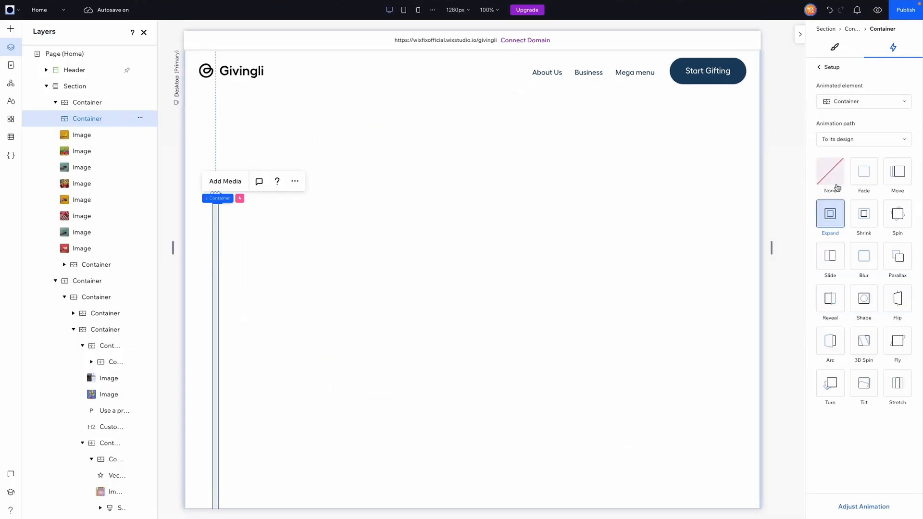
pyautogui.click(856, 507)
pyautogui.moveTo(854, 185)
pyautogui.mouseDown()
pyautogui.moveTo(840, 185)
pyautogui.moveTo(865, 188)
pyautogui.mouseUp()
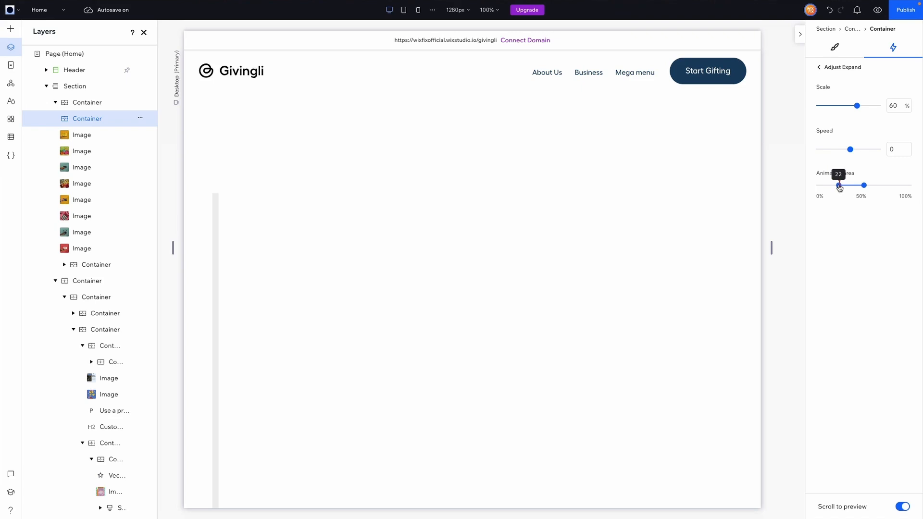
pyautogui.click(831, 68)
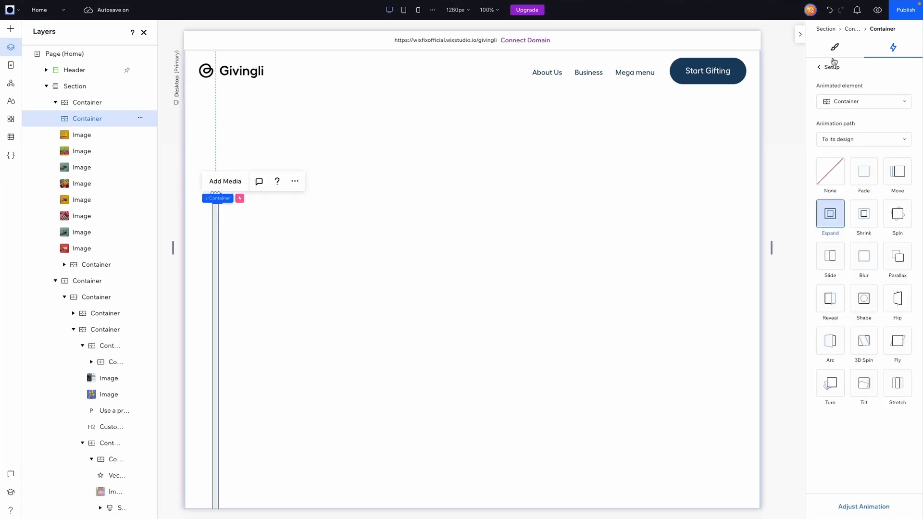
# - Start the text stack's Fade scroll animation at about 25% of the animation area and preview the text appearing on scroll
pyautogui.click(824, 67)
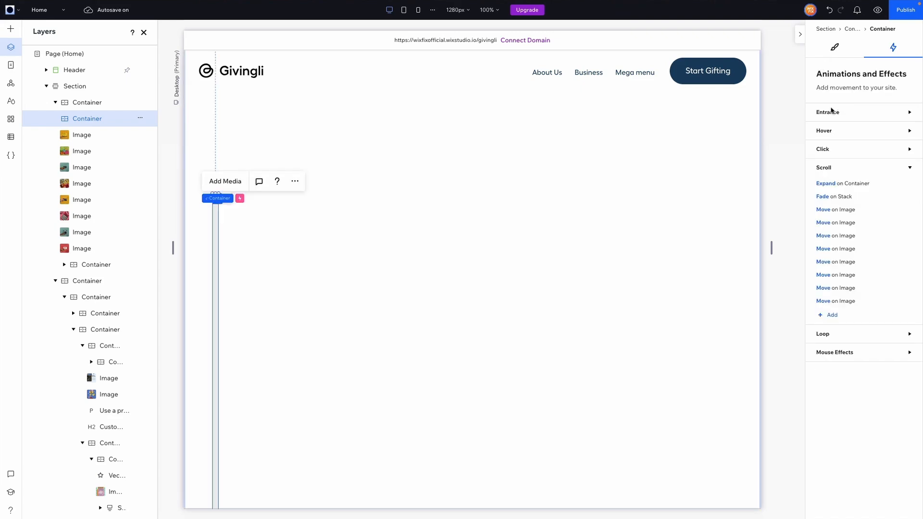
pyautogui.click(844, 201)
pyautogui.click(864, 508)
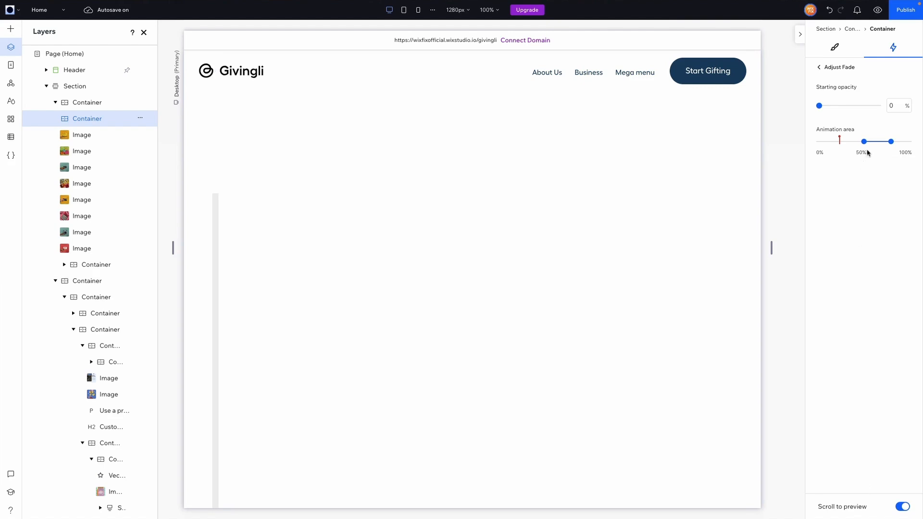
pyautogui.moveTo(864, 141); pyautogui.dragTo(840, 145)
pyautogui.click(820, 67)
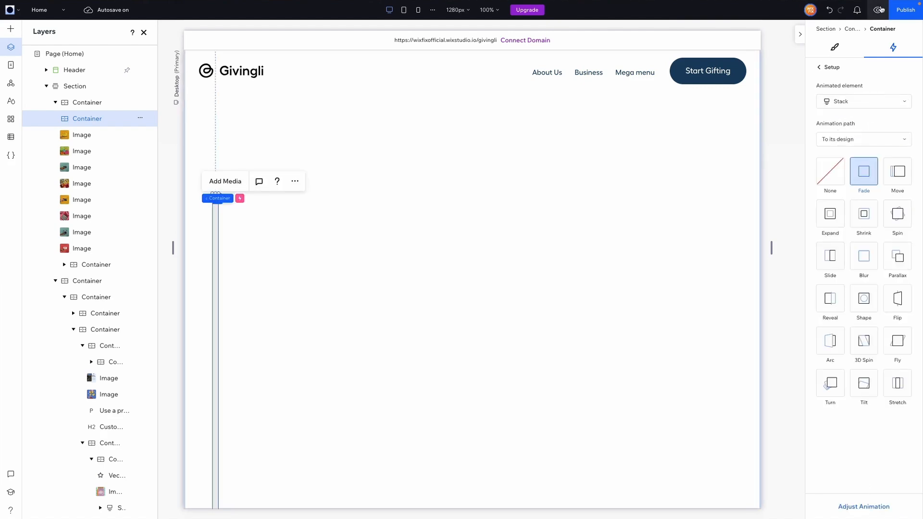
pyautogui.scroll(5, 620, 255)
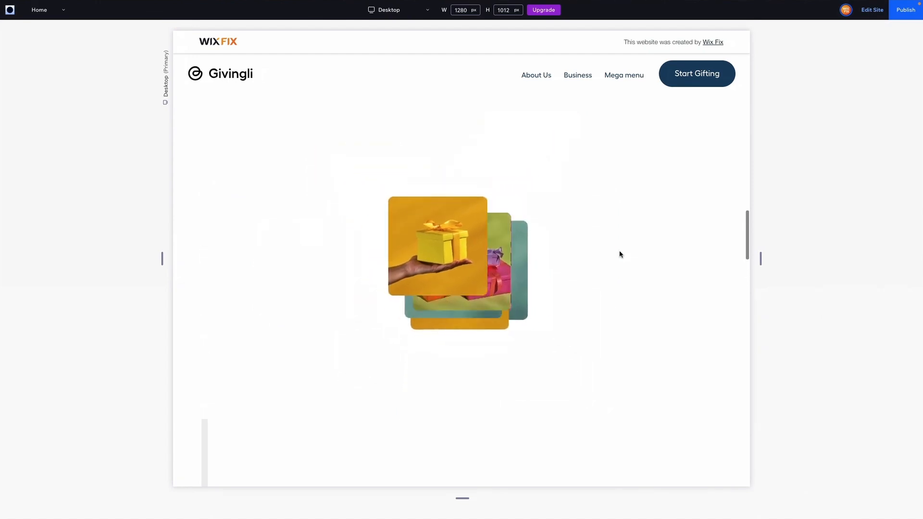
pyautogui.scroll(-12, 621, 255)
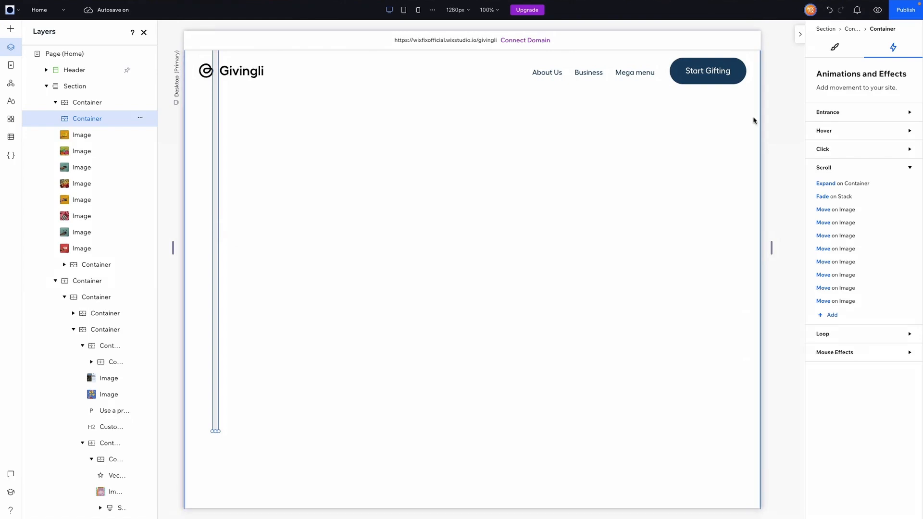
# - Set the bottom margin of the tall, narrow grey container to 0 vh
pyautogui.click(835, 47)
pyautogui.scroll(-3, 884, 235)
pyautogui.scroll(-5, 884, 234)
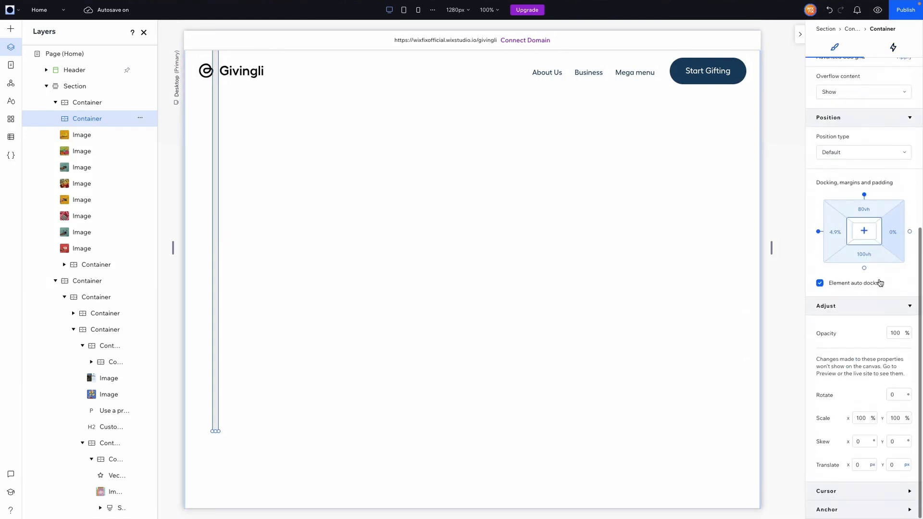
pyautogui.click(870, 256)
pyautogui.write('0')
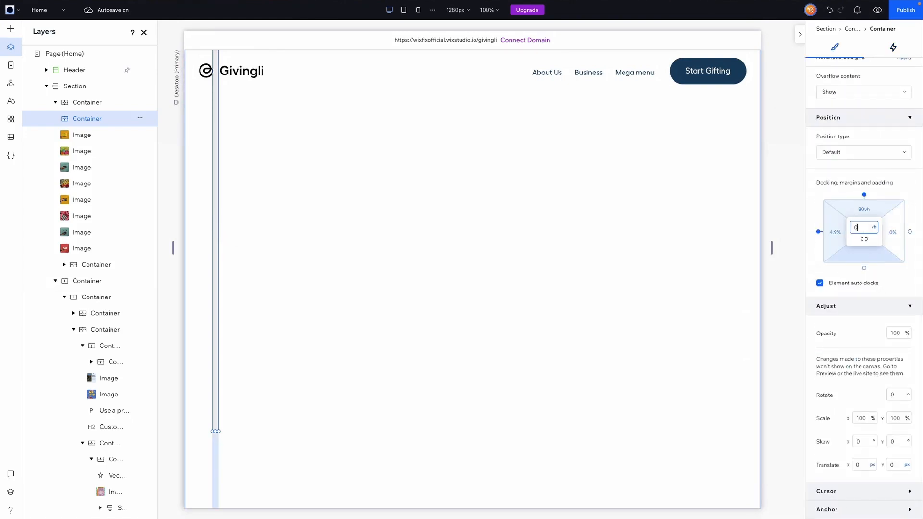
pyautogui.press('Return')
# - Preview how the gift images and "Gifting made simple." text scroll into the "Ready to start giving?" section
pyautogui.click(878, 9)
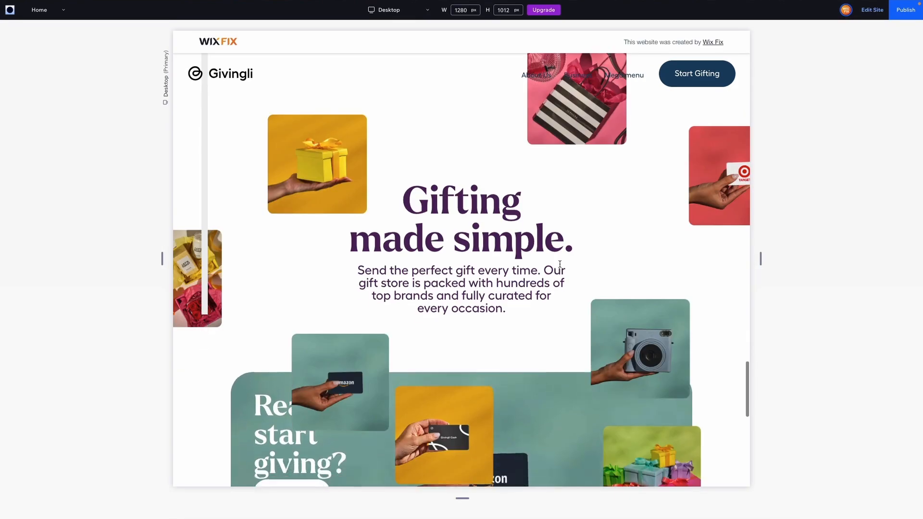
pyautogui.scroll(-3, 233, 303)
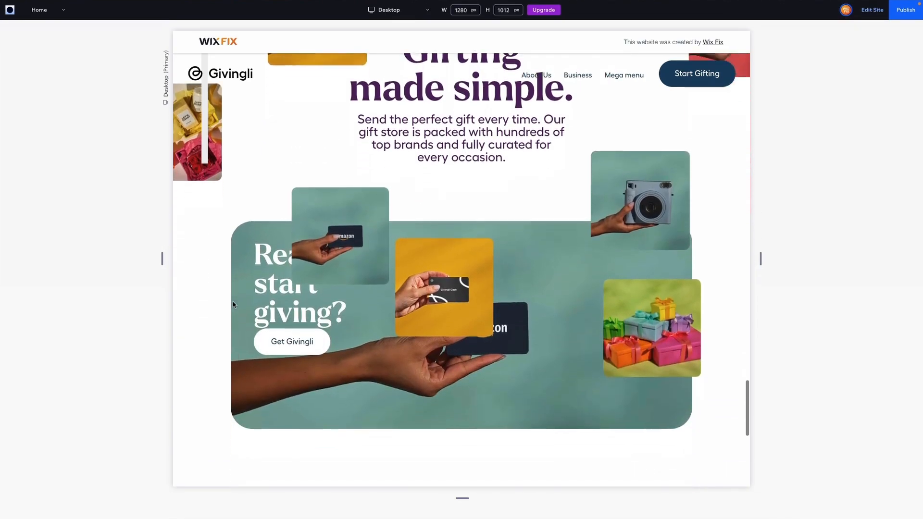
pyautogui.scroll(-2, 232, 304)
pyautogui.scroll(5, 233, 304)
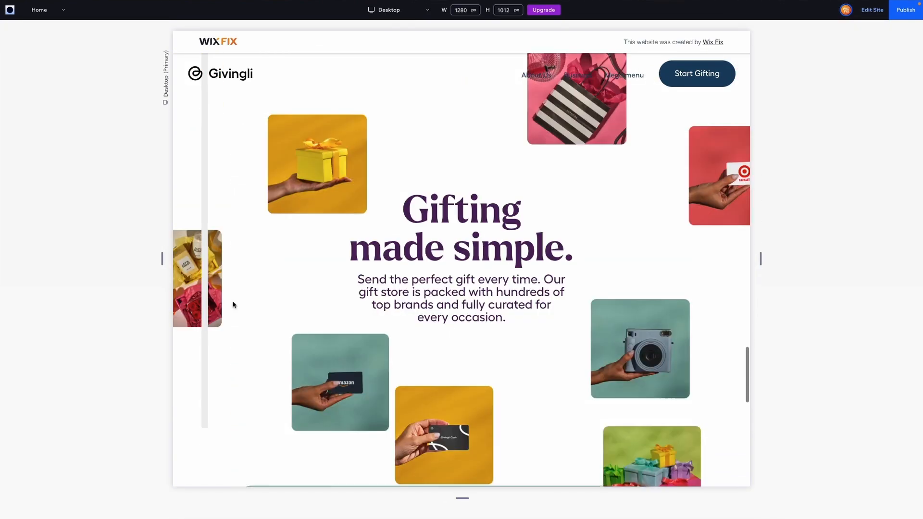
pyautogui.scroll(-3, 233, 303)
pyautogui.scroll(4, 233, 303)
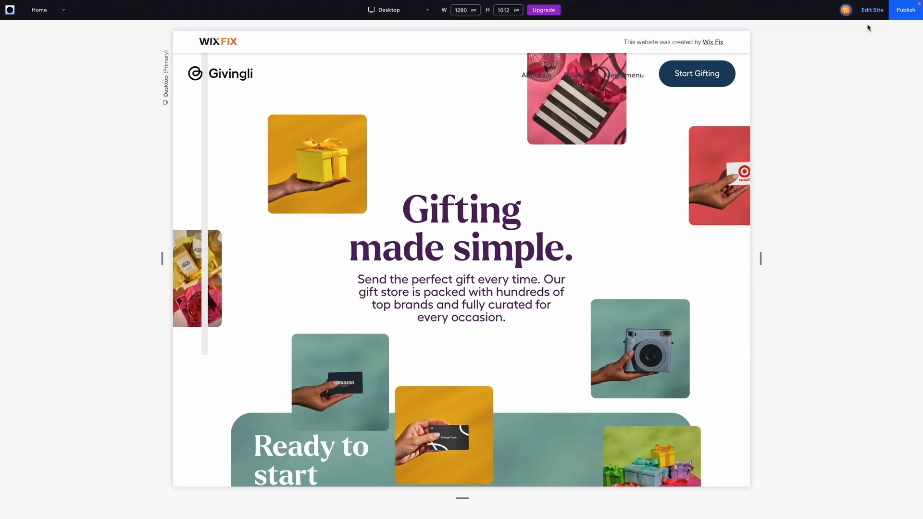
pyautogui.click(873, 10)
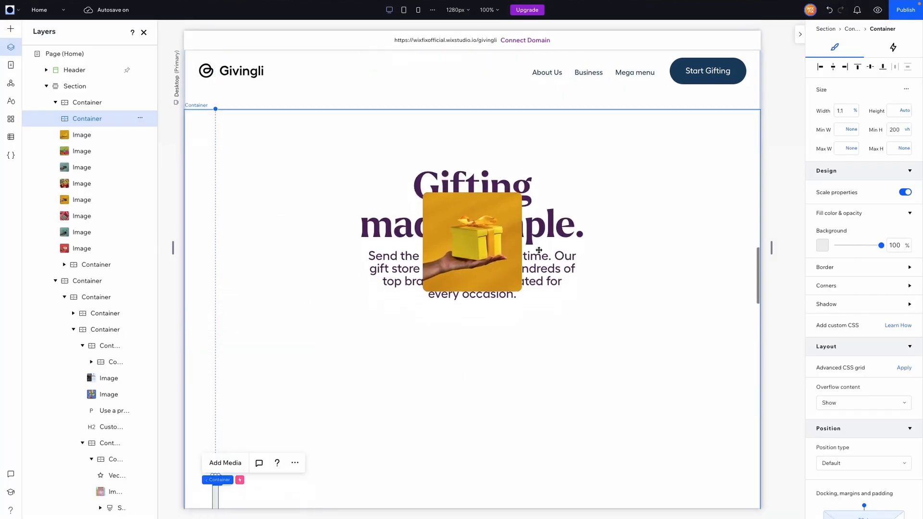
# - Place the yellow gift box image in its own container
pyautogui.click(84, 136)
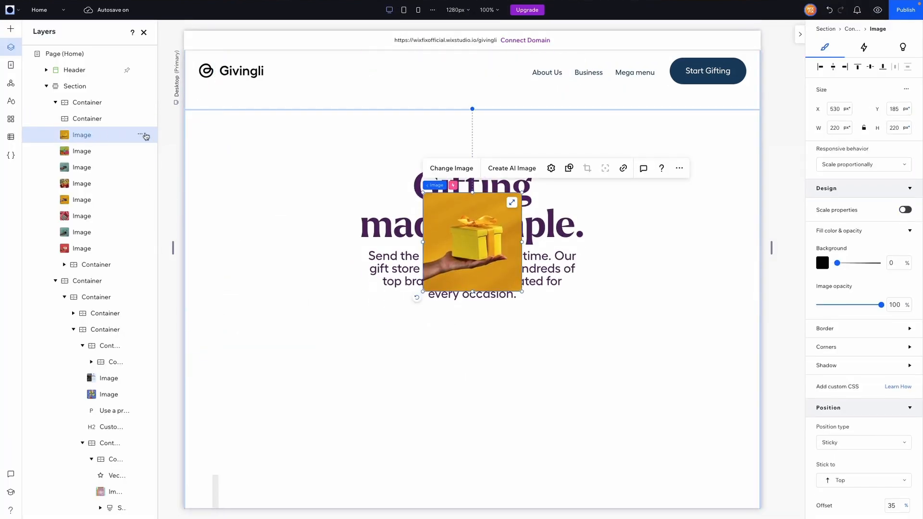
pyautogui.click(141, 136)
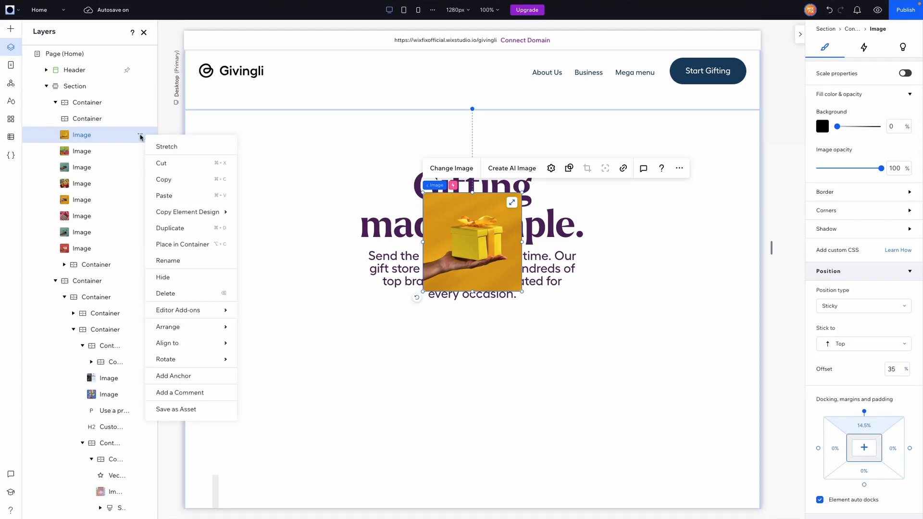
pyautogui.click(182, 244)
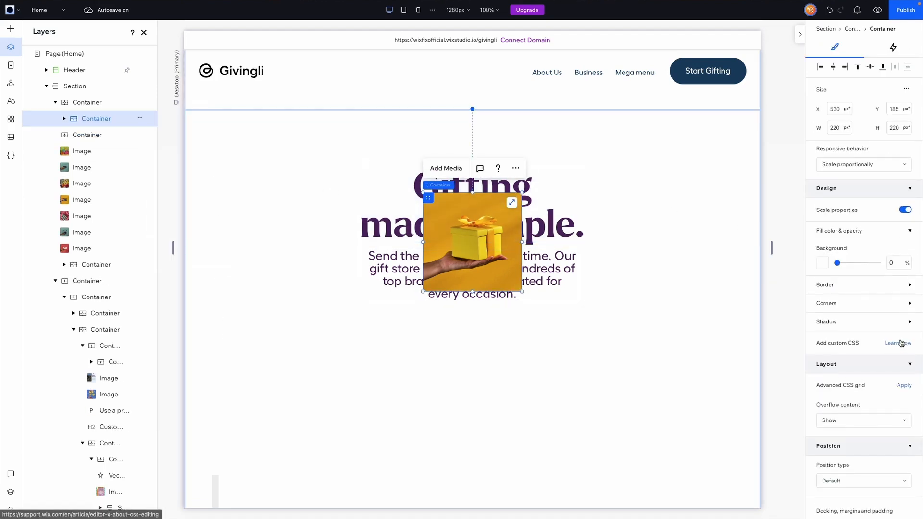
# - Make the yellow gift box image's new container sticky to the top with a 35% offset
pyautogui.scroll(-4, 902, 343)
pyautogui.click(836, 269)
pyautogui.click(840, 287)
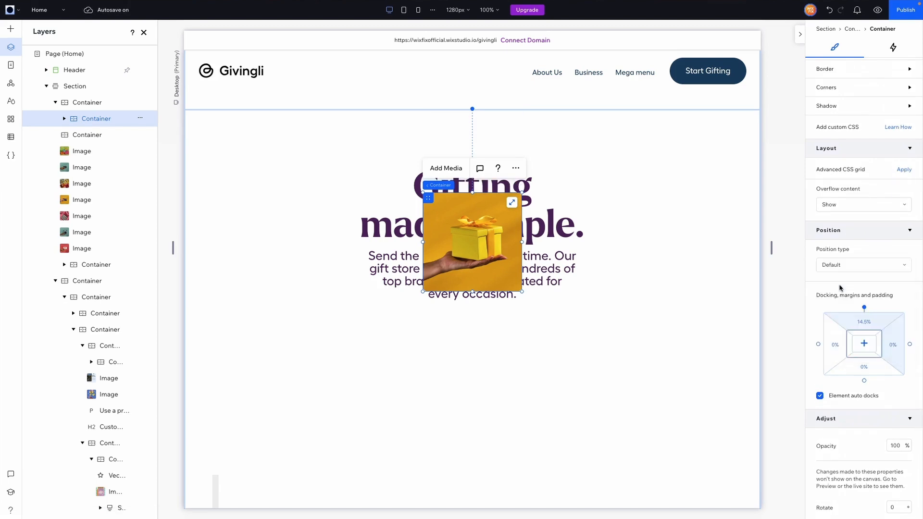
pyautogui.click(897, 328)
pyautogui.write('3')
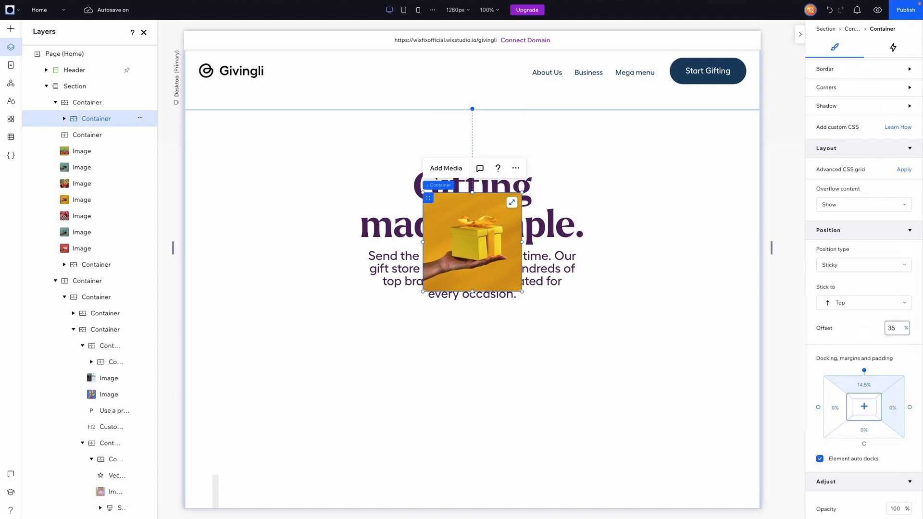
pyautogui.write('5')
pyautogui.press('Return')
# - Set the position type of the yellow gift box image inside the container back to Default
pyautogui.click(473, 249)
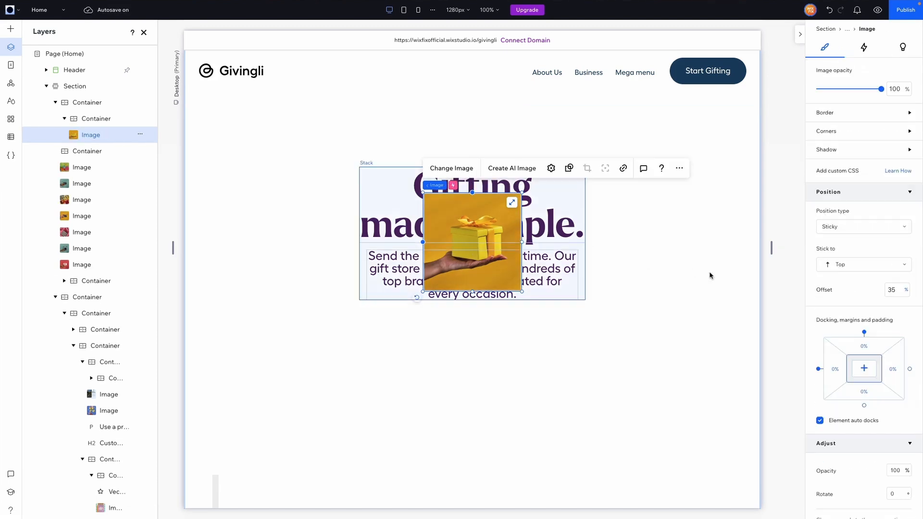
pyautogui.click(868, 230)
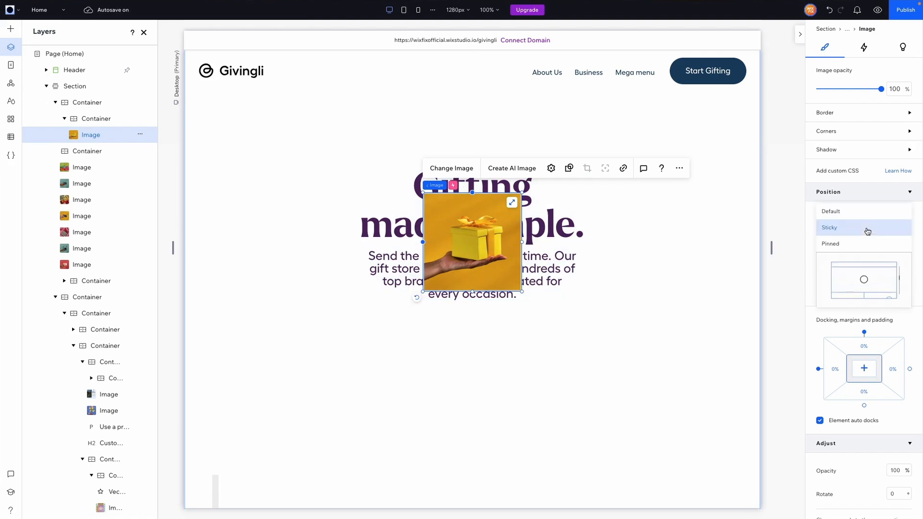
pyautogui.click(845, 212)
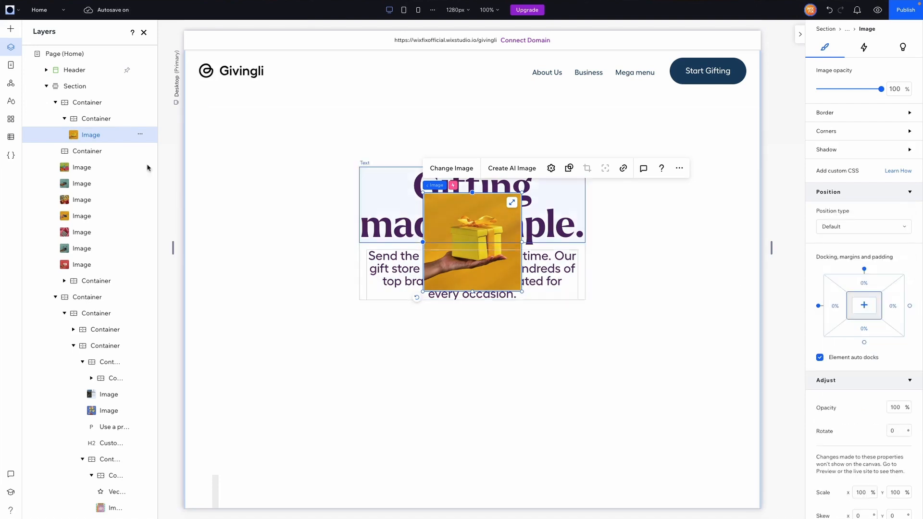
# - Add a Track mouse effect to the yellow gift box image's container and preview how it follows the pointer
pyautogui.click(90, 119)
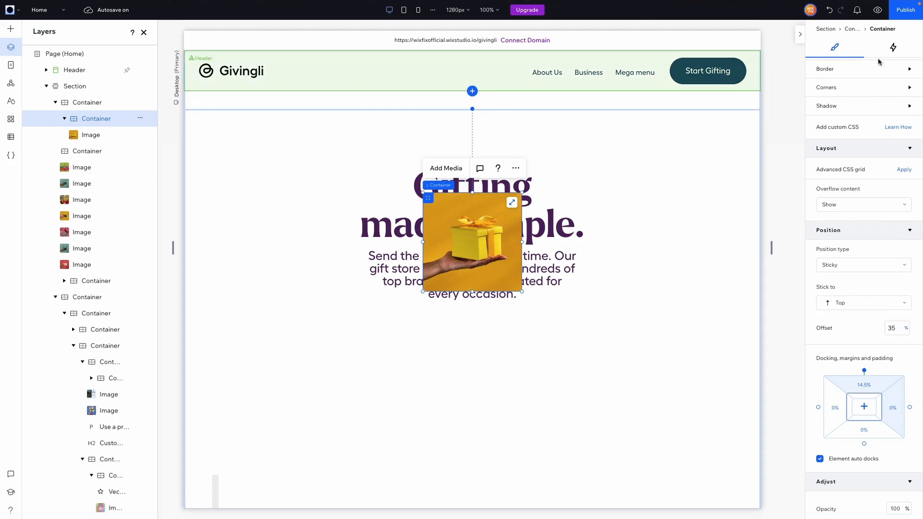
pyautogui.click(894, 47)
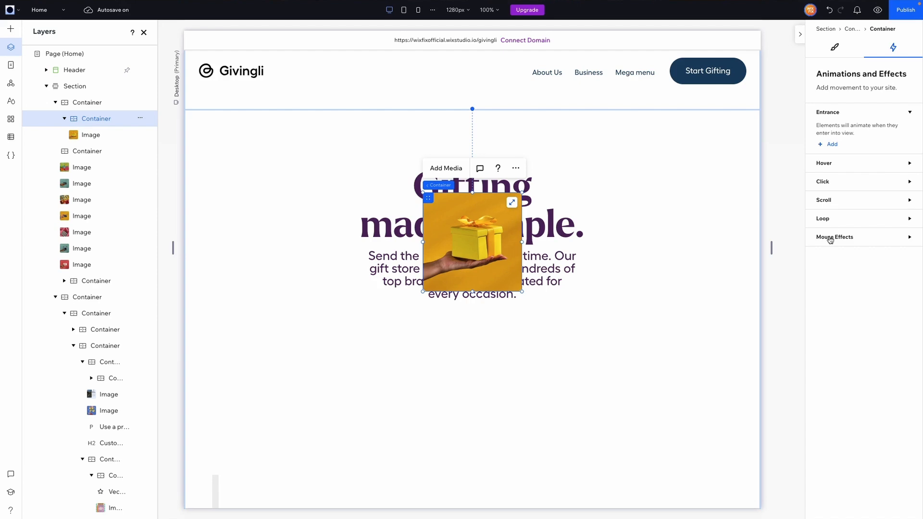
pyautogui.click(830, 237)
pyautogui.click(829, 271)
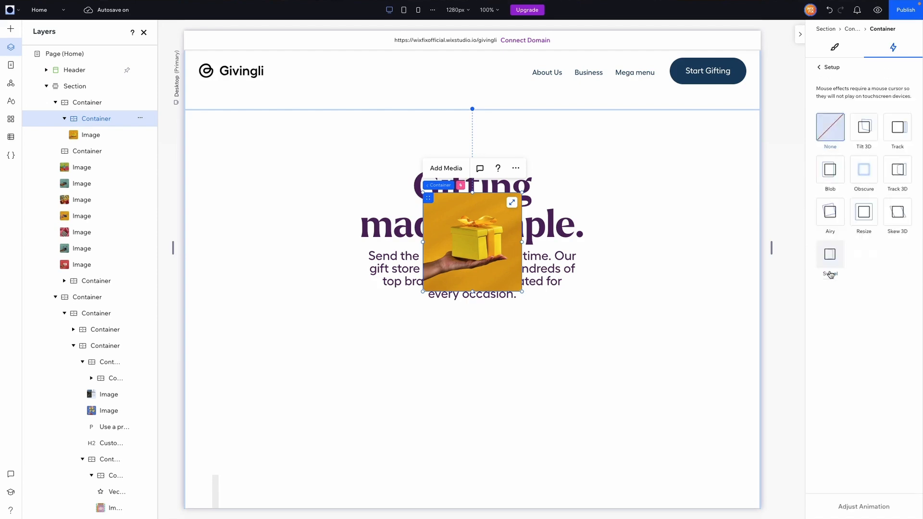
pyautogui.click(900, 136)
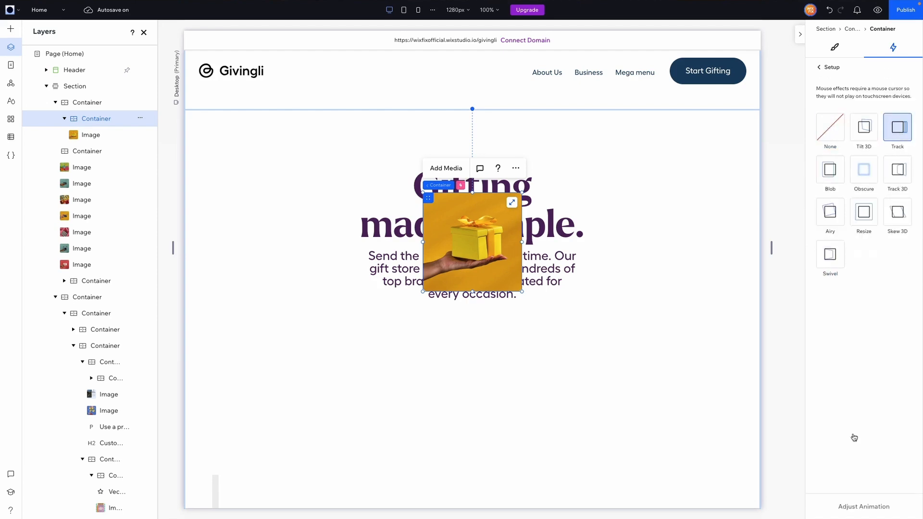
pyautogui.click(862, 507)
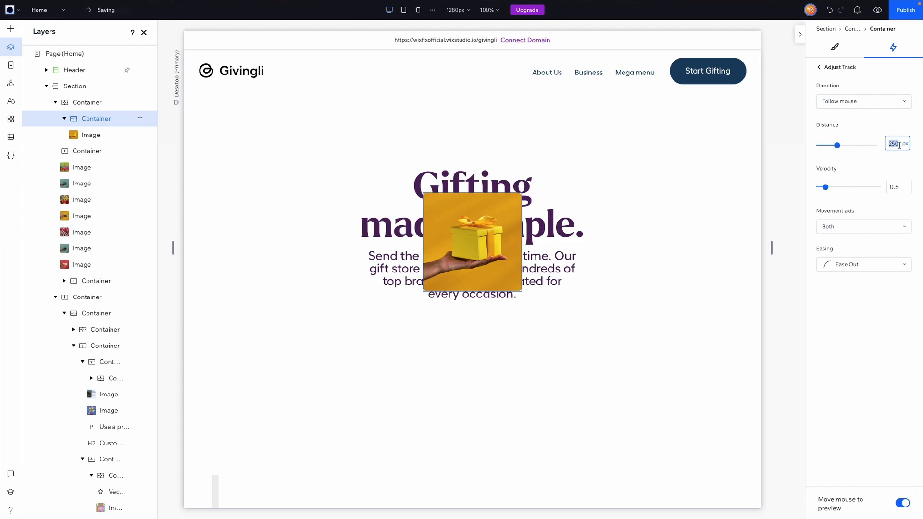
pyautogui.click(823, 69)
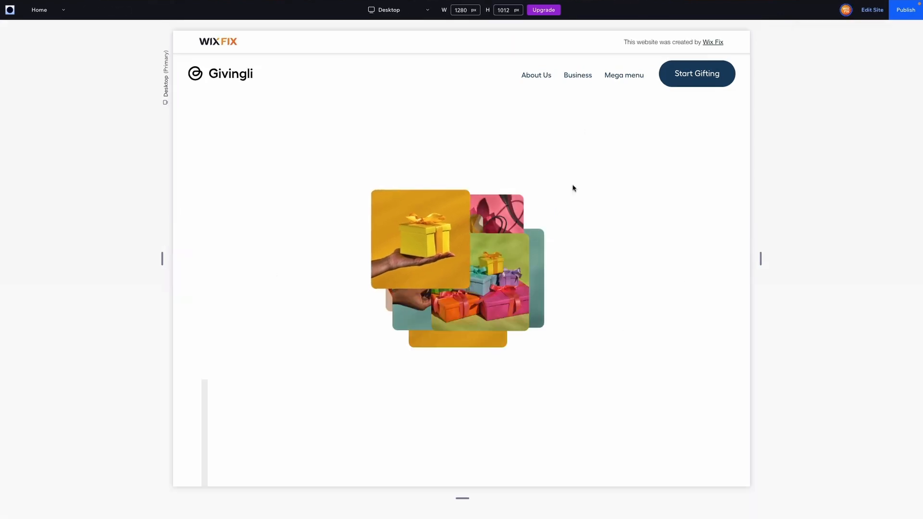
pyautogui.click(874, 10)
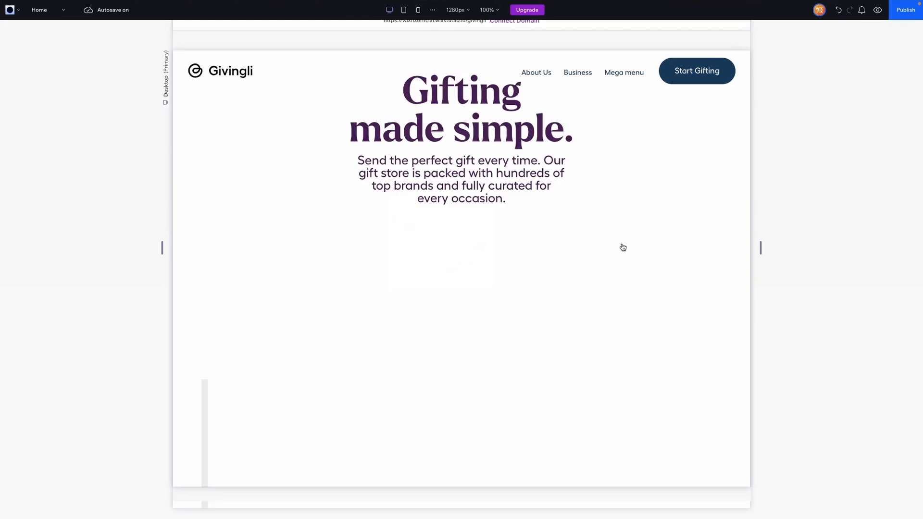
# - Place the other seven gift images in their own containers and preview their mouse movement alongside the scroll animation
pyautogui.click(65, 119)
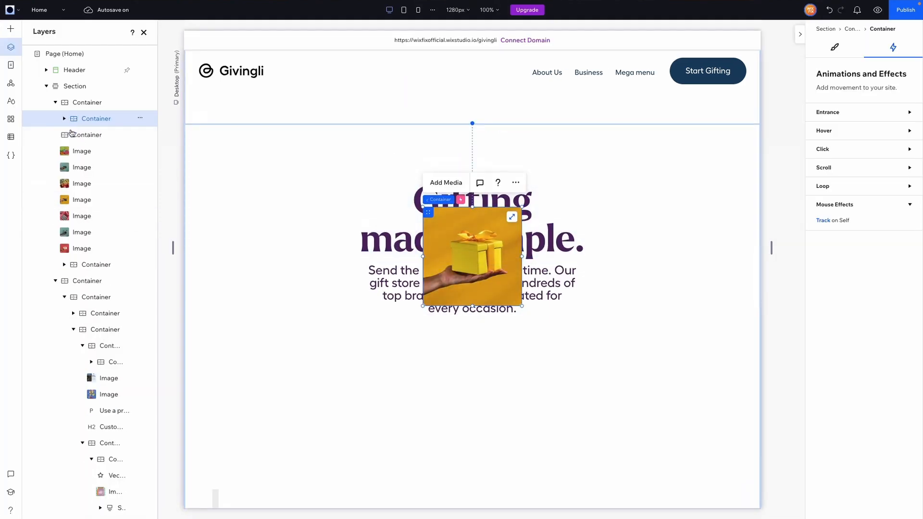
pyautogui.click(77, 155)
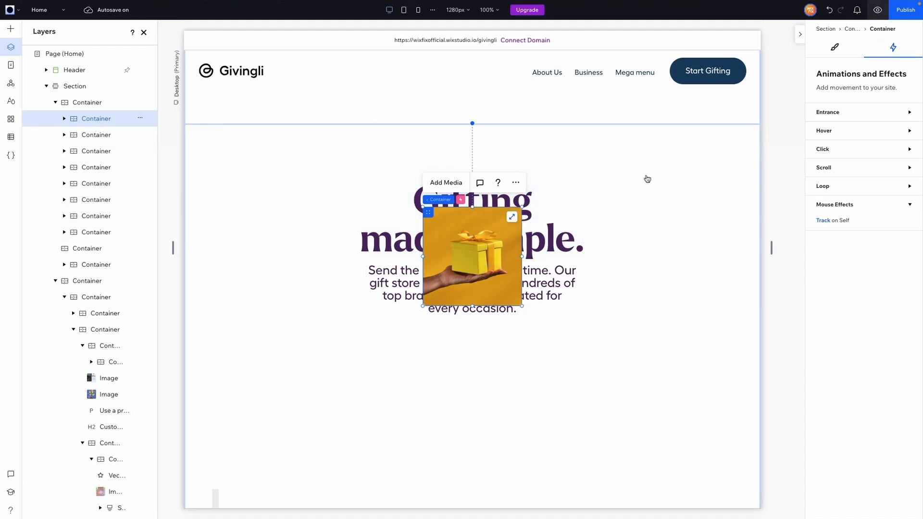
pyautogui.scroll(-4, 648, 177)
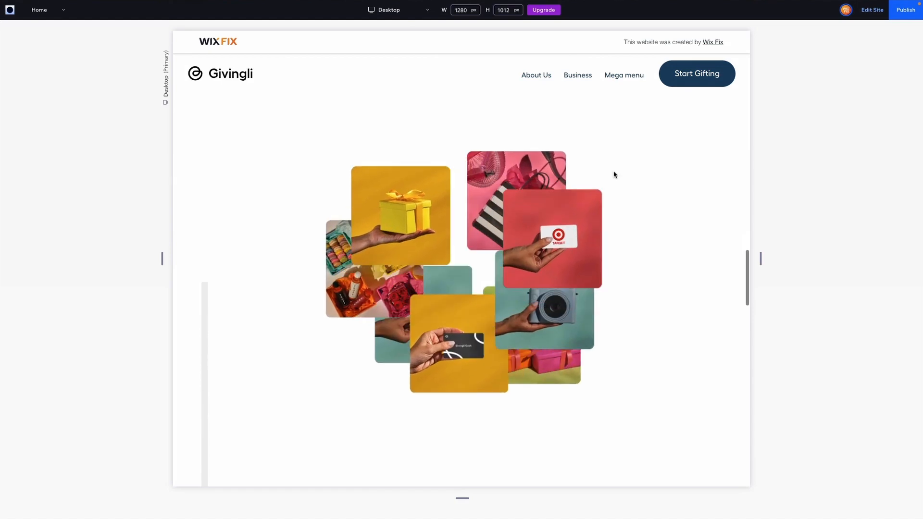
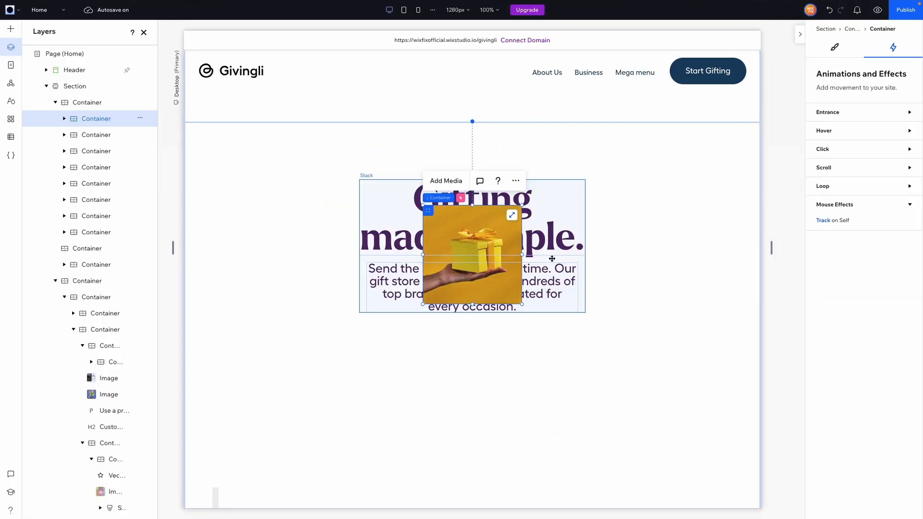
# - Try docking the yellow gift box image's container to the bottom edge of its parent container
pyautogui.click(552, 259)
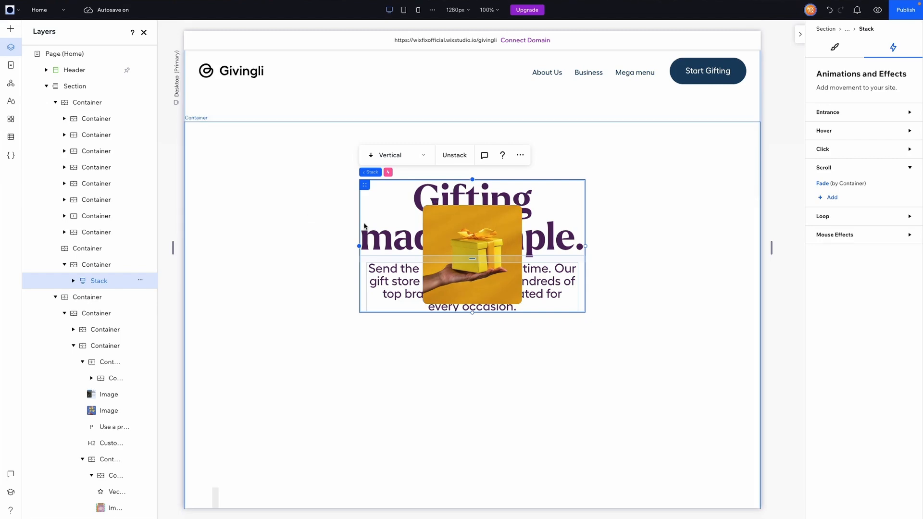
pyautogui.click(459, 241)
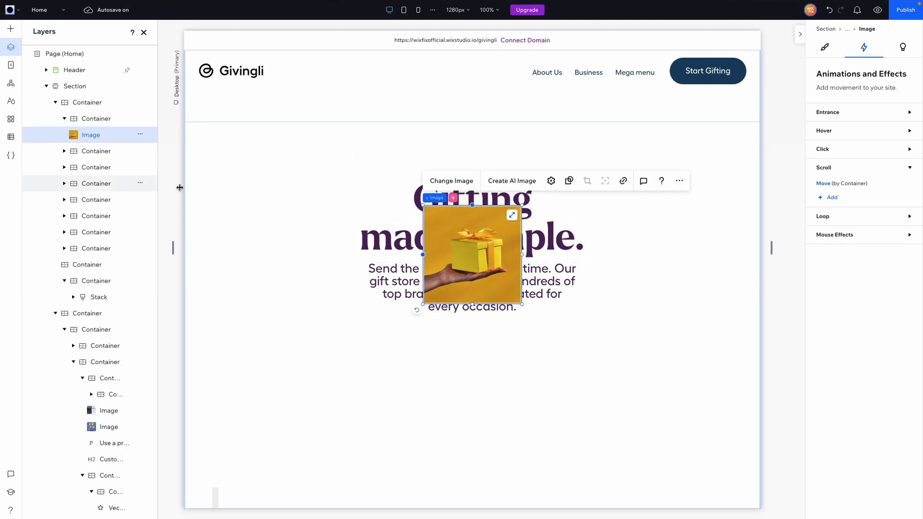
pyautogui.click(107, 119)
pyautogui.click(834, 47)
pyautogui.scroll(-4, 866, 361)
pyautogui.click(865, 461)
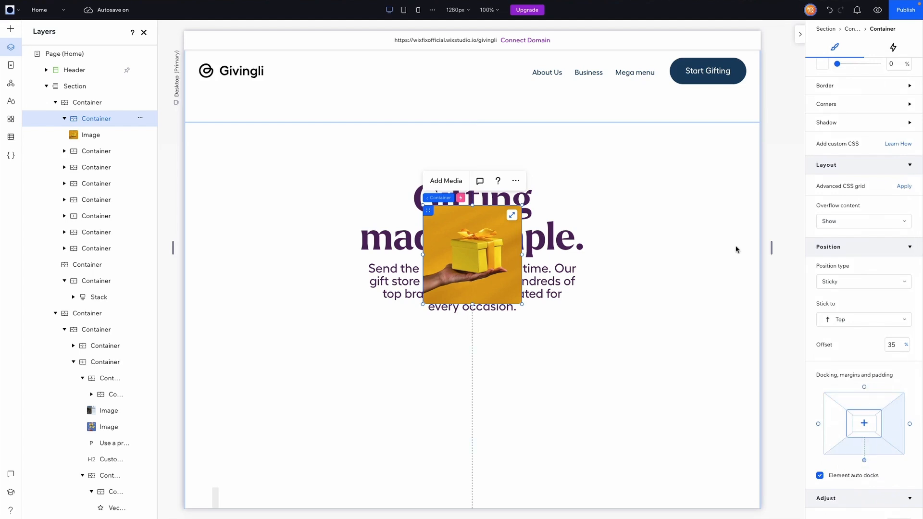
pyautogui.scroll(-10, 627, 245)
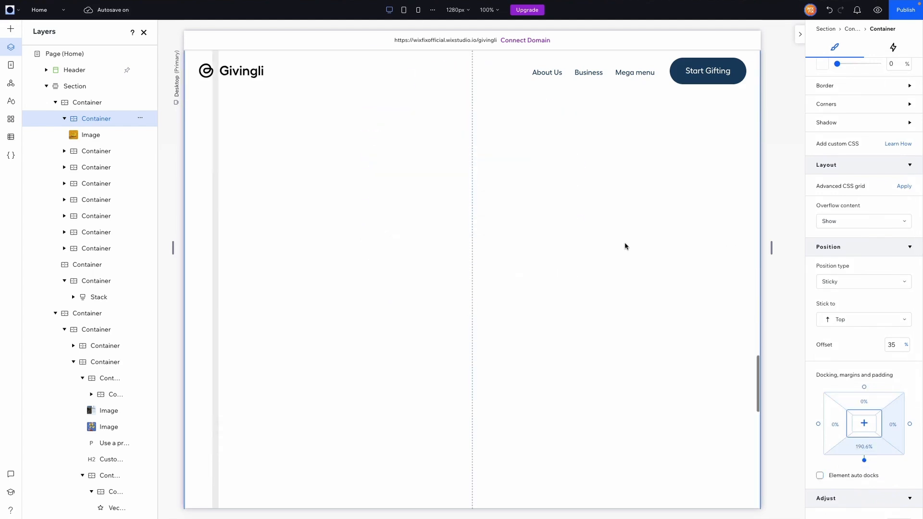
pyautogui.scroll(10, 625, 245)
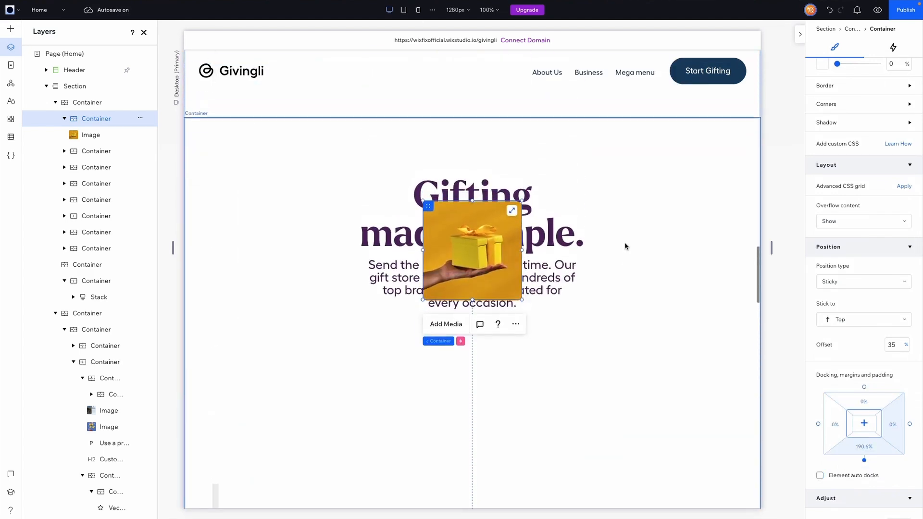
pyautogui.scroll(-1, 804, 374)
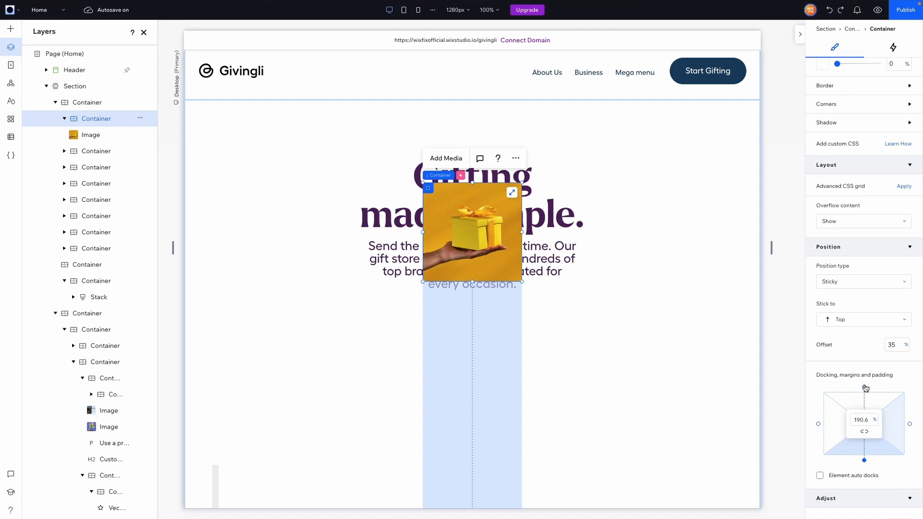
# - Dock the yellow gift box image's container to the top with a 60 vh bottom margin and preview the scroll animation
pyautogui.click(875, 452)
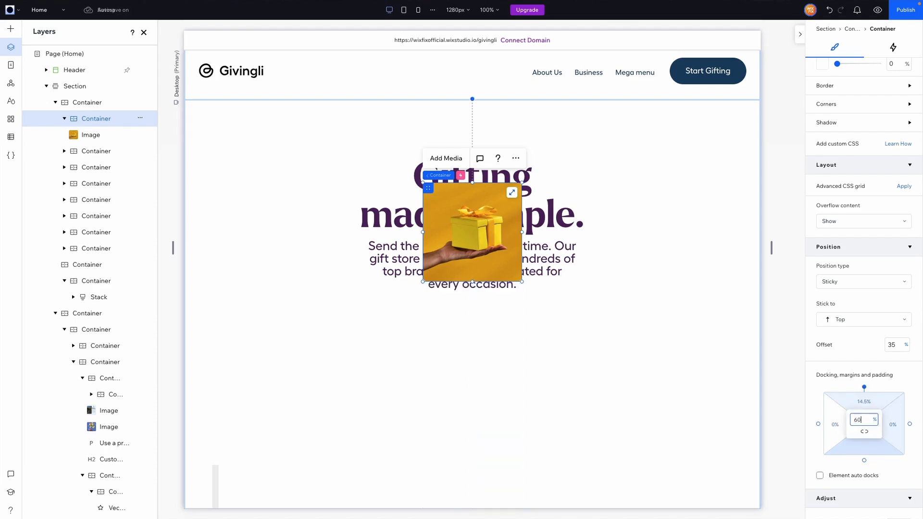
pyautogui.press('Return')
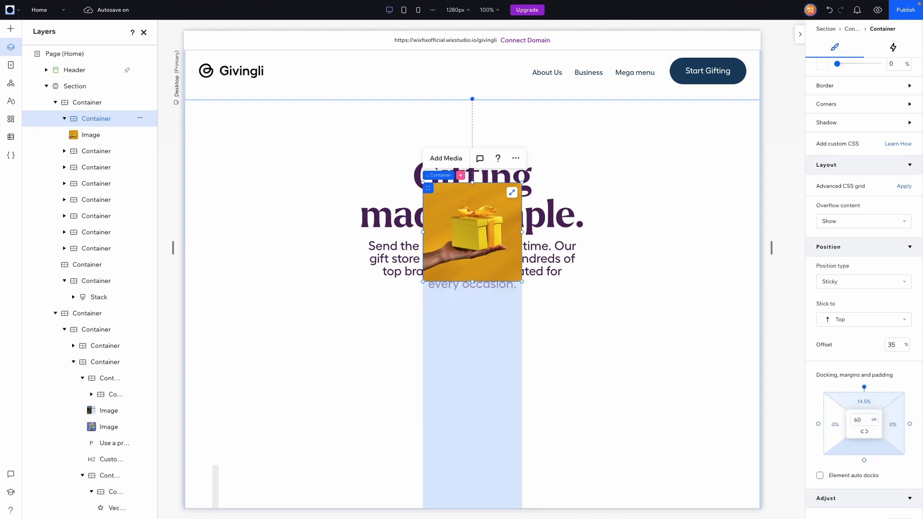
pyautogui.click(877, 10)
pyautogui.scroll(-1, 626, 239)
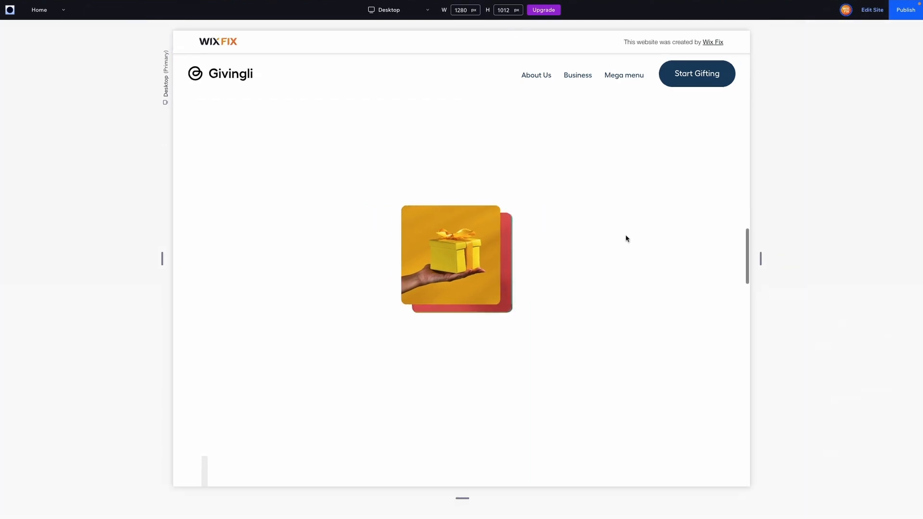
pyautogui.scroll(3, 626, 239)
pyautogui.scroll(-5, 626, 238)
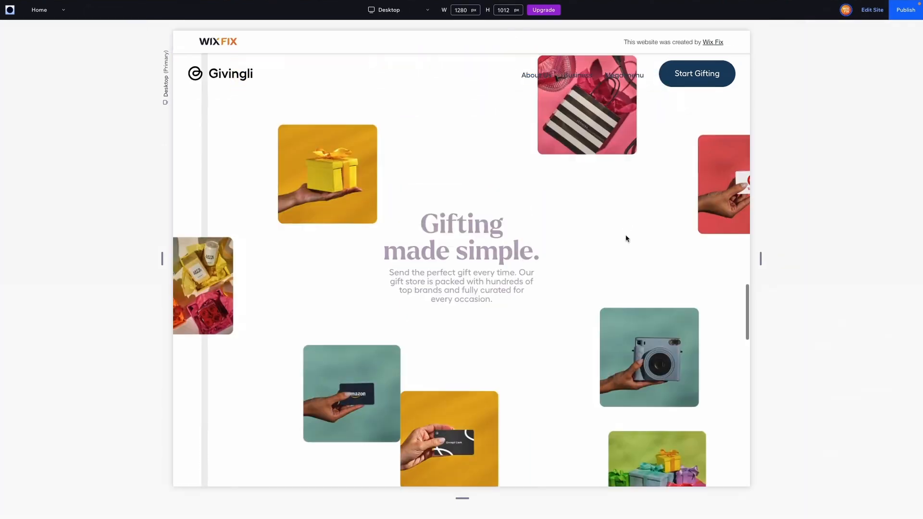
pyautogui.scroll(-3, 626, 238)
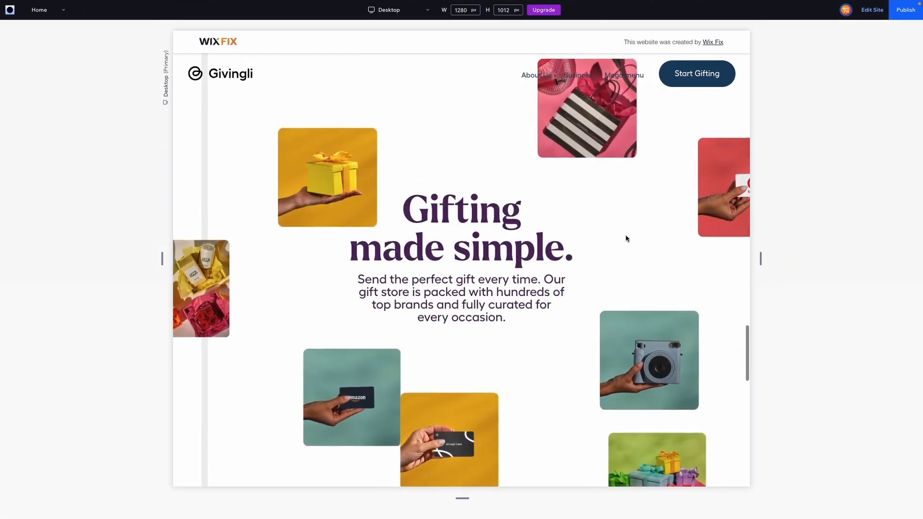
pyautogui.scroll(3, 626, 239)
pyautogui.scroll(-8, 627, 238)
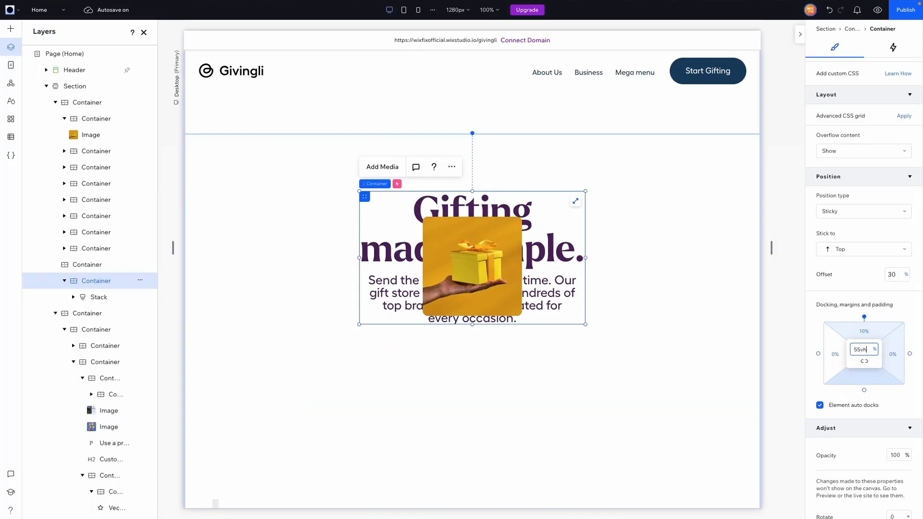
# - Give the container holding the "Gifting made simple." text stack a 55 vh bottom margin and preview the scroll
pyautogui.press('Return')
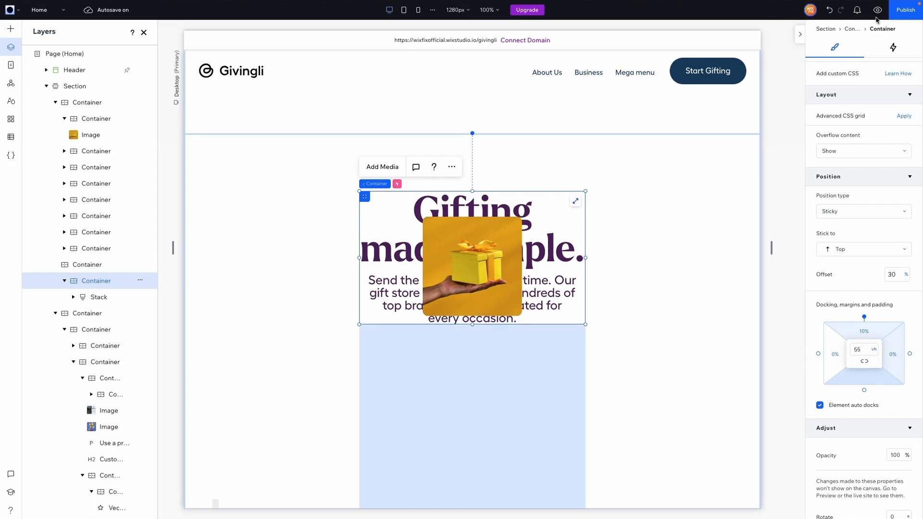
pyautogui.click(877, 10)
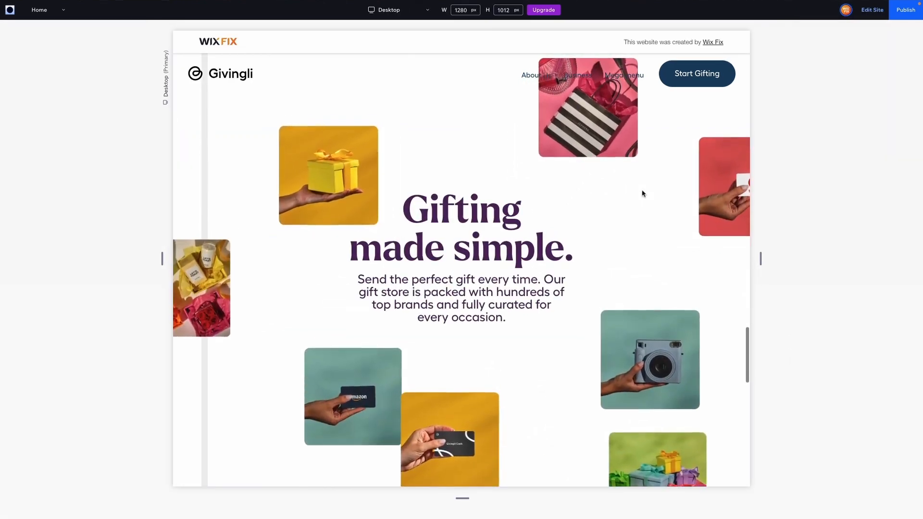
pyautogui.scroll(-2, 643, 193)
pyautogui.scroll(2, 643, 193)
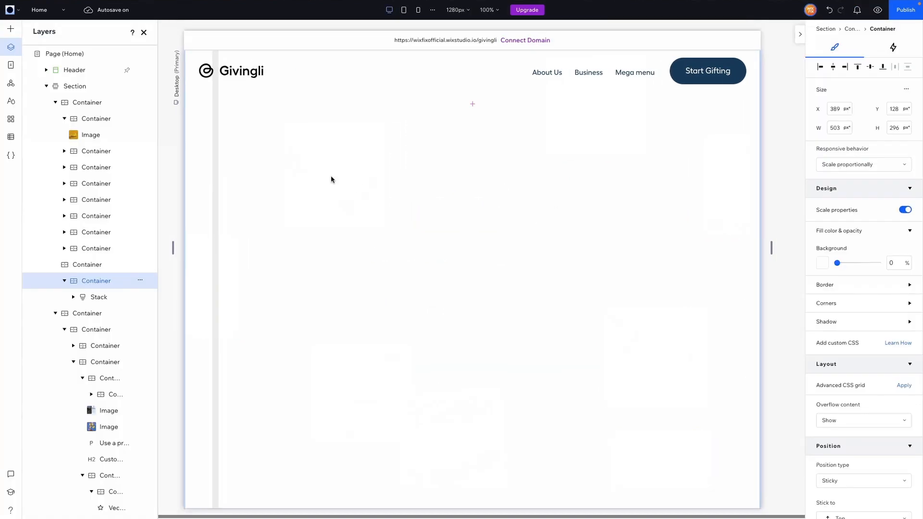
# - Set the bottom margin of the last four of the eight gift image containers to 45 vh each
pyautogui.click(95, 248)
pyautogui.scroll(-8, 865, 270)
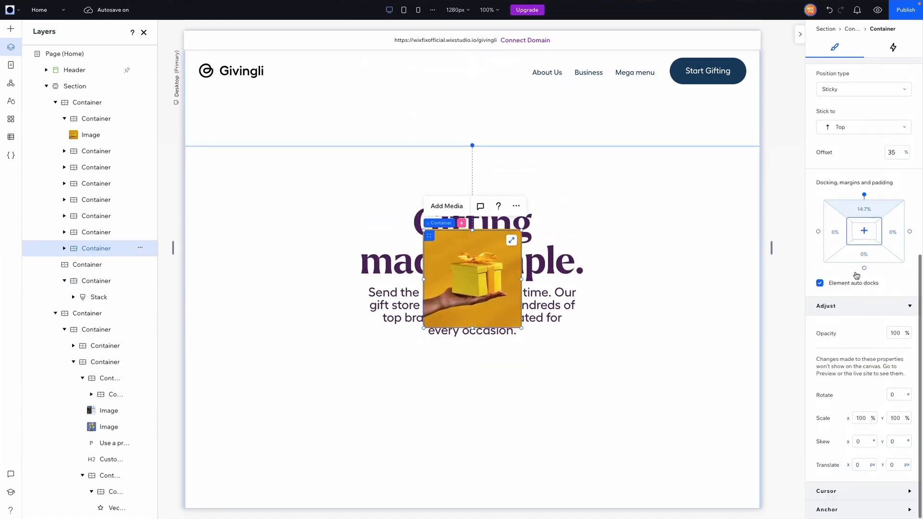
pyautogui.click(869, 259)
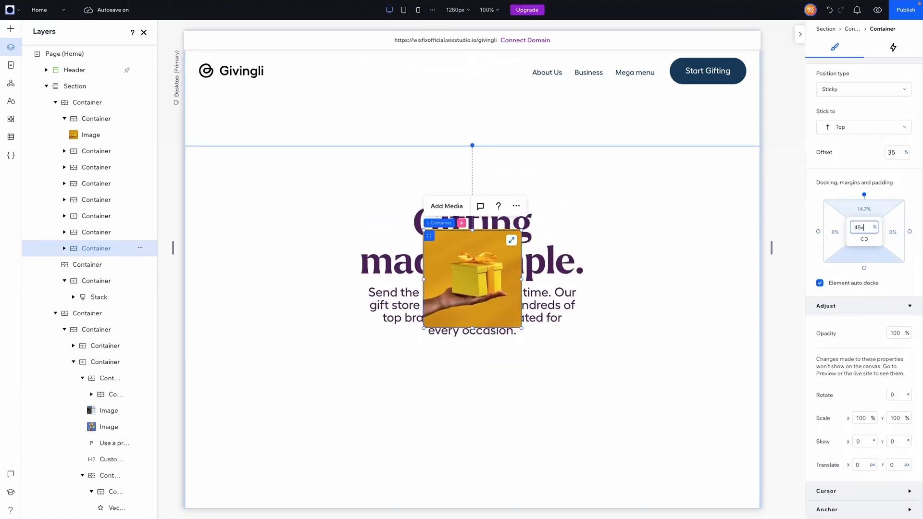
pyautogui.press('Up')
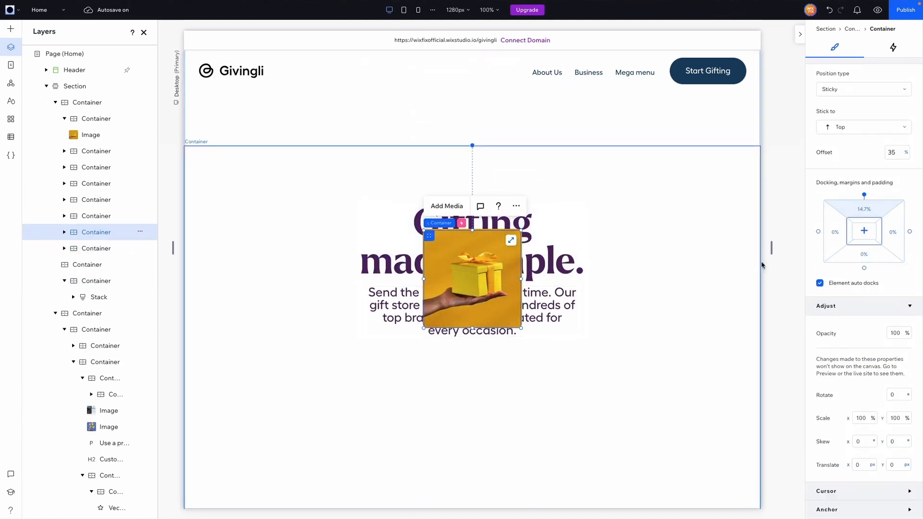
pyautogui.click(870, 261)
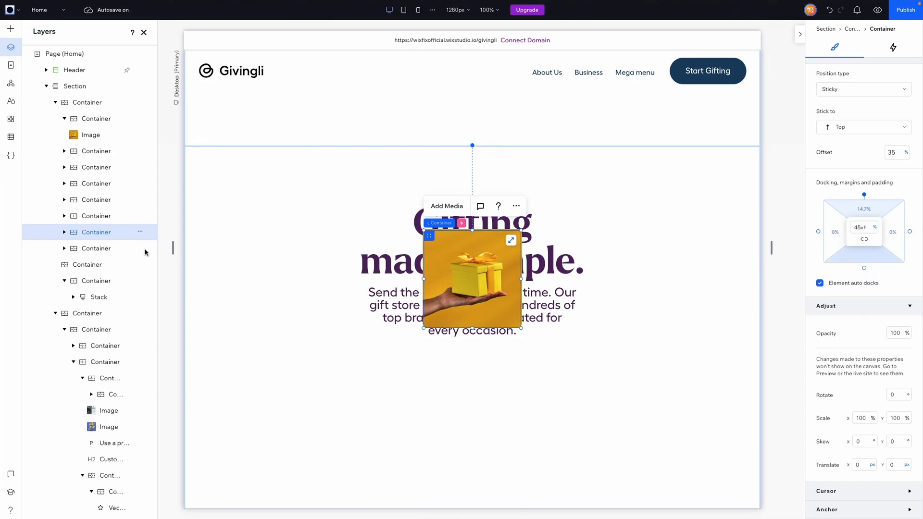
pyautogui.click(96, 216)
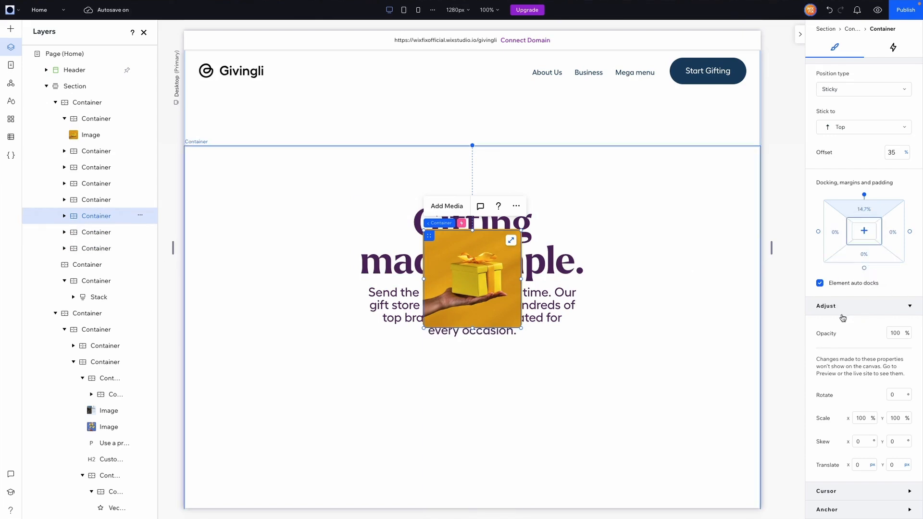
pyautogui.click(865, 258)
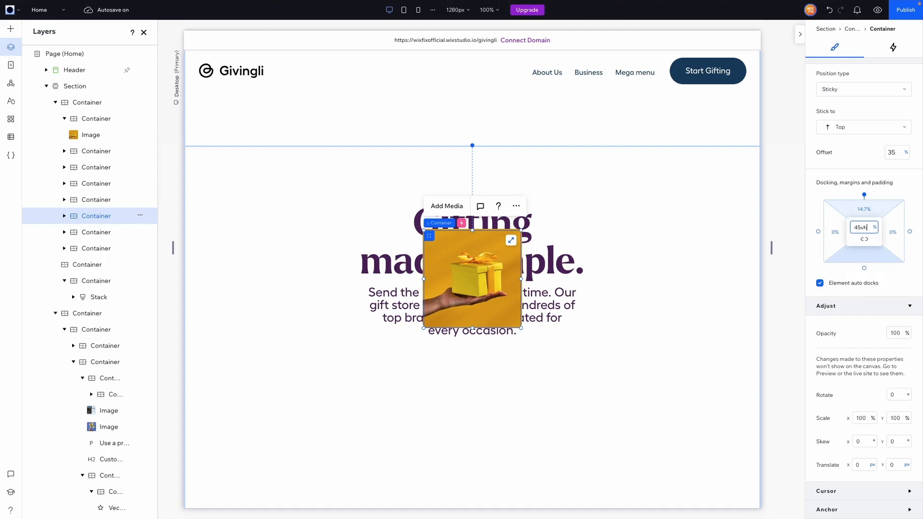
pyautogui.click(98, 199)
pyautogui.click(878, 259)
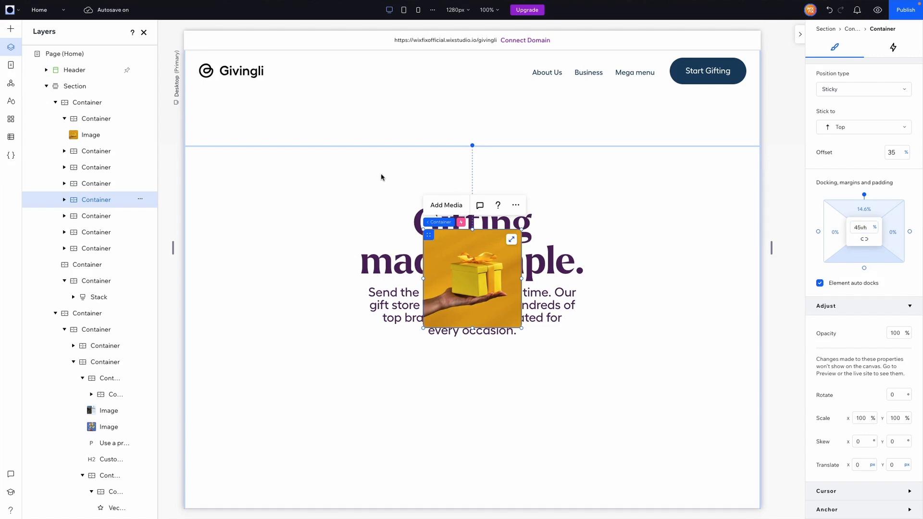
# - Set the bottom margin of the first four gift image containers, including the yellow gift box's, to 45 vh each
pyautogui.click(103, 184)
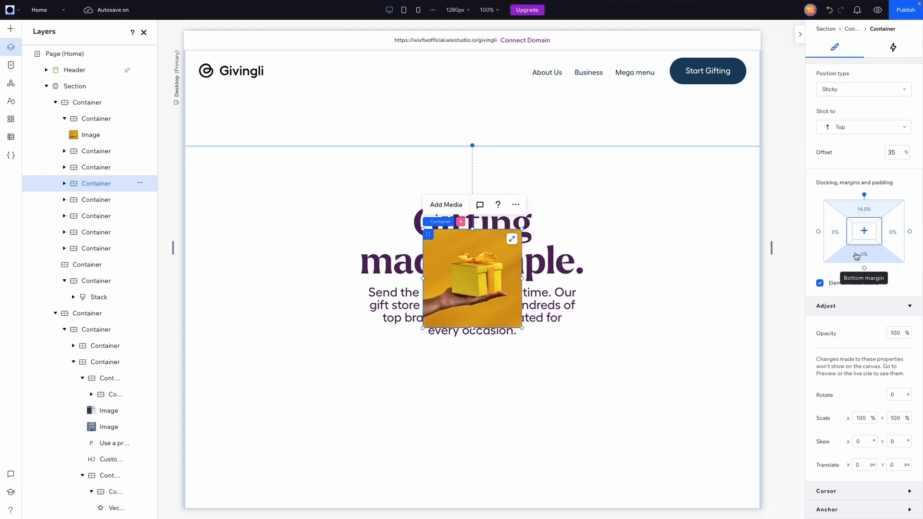
pyautogui.click(876, 254)
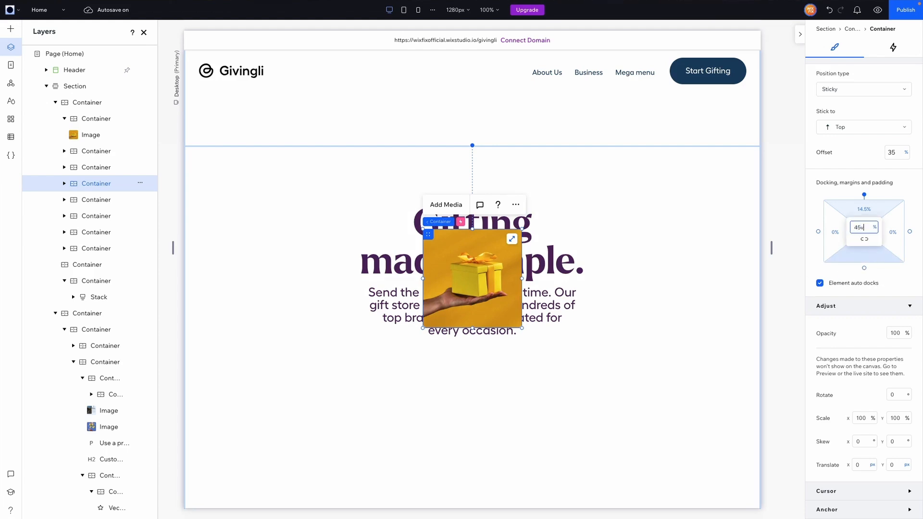
pyautogui.press('Return')
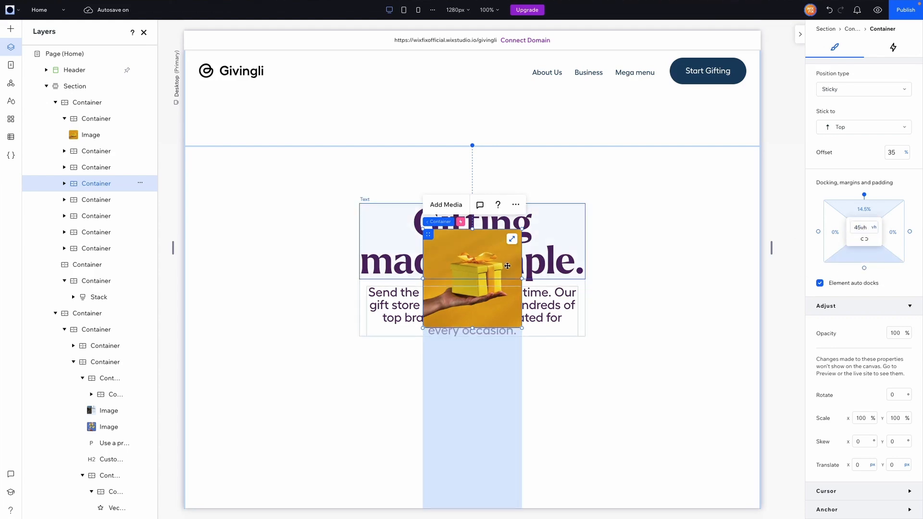
pyautogui.click(104, 173)
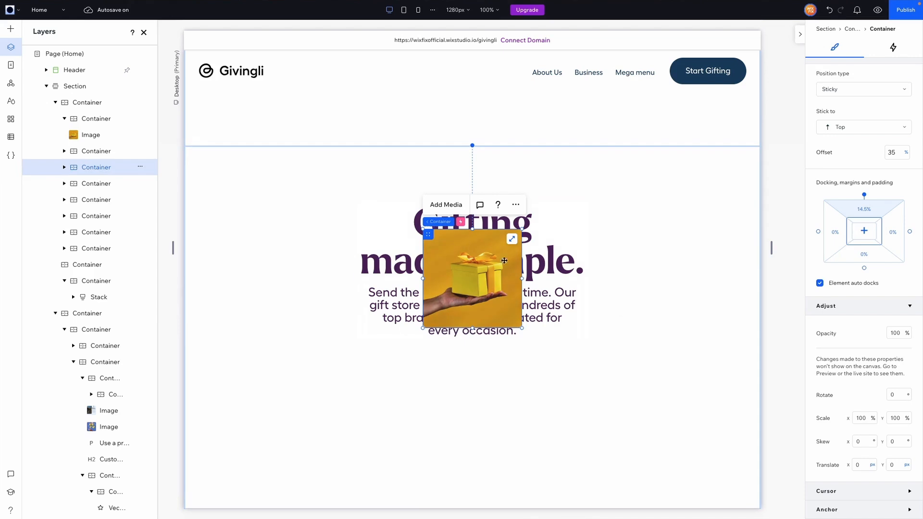
pyautogui.click(861, 255)
pyautogui.write('45')
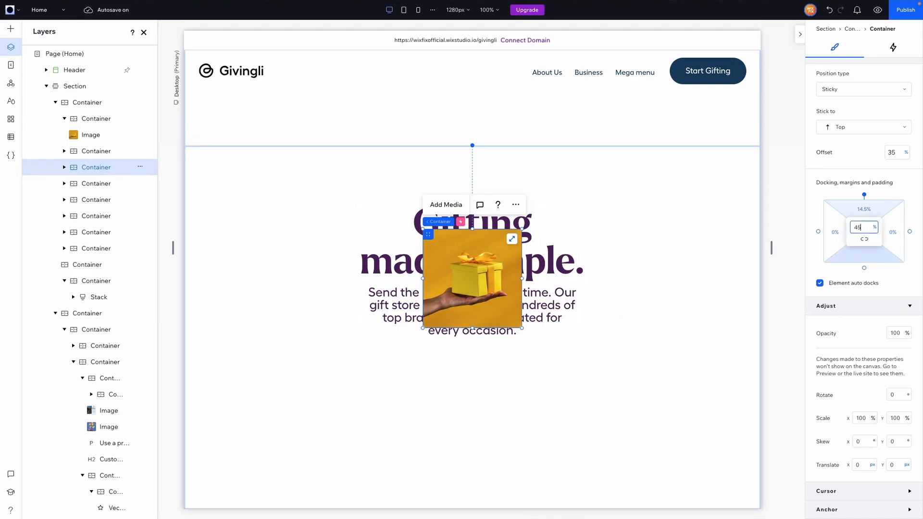
pyautogui.press('Return')
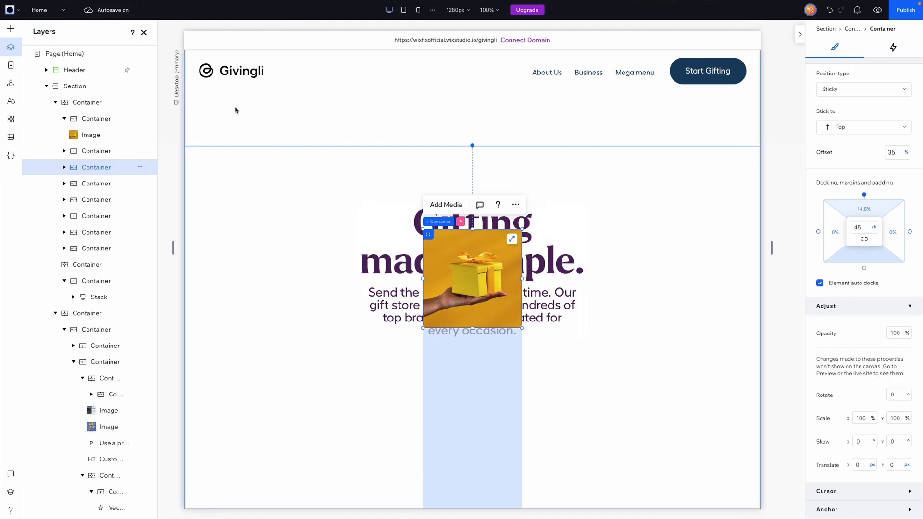
pyautogui.click(94, 153)
pyautogui.click(866, 257)
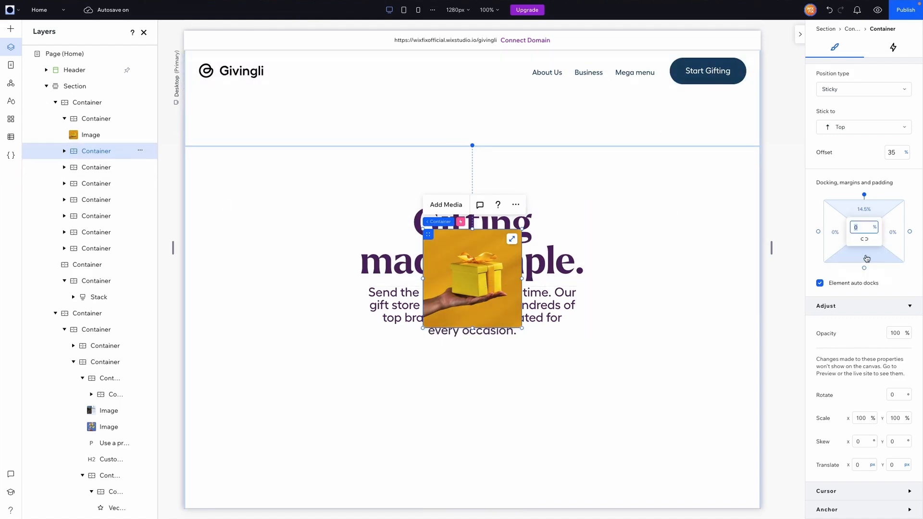
pyautogui.click(94, 119)
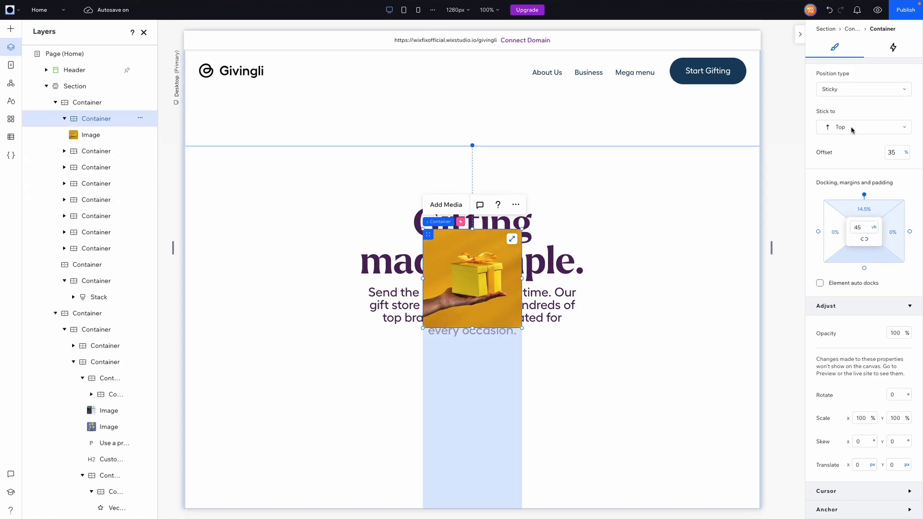
# - Preview the whole gifting section's scroll animation, text fade and mouse tracking, then return to the editor
pyautogui.click(878, 10)
pyautogui.scroll(-3, 587, 232)
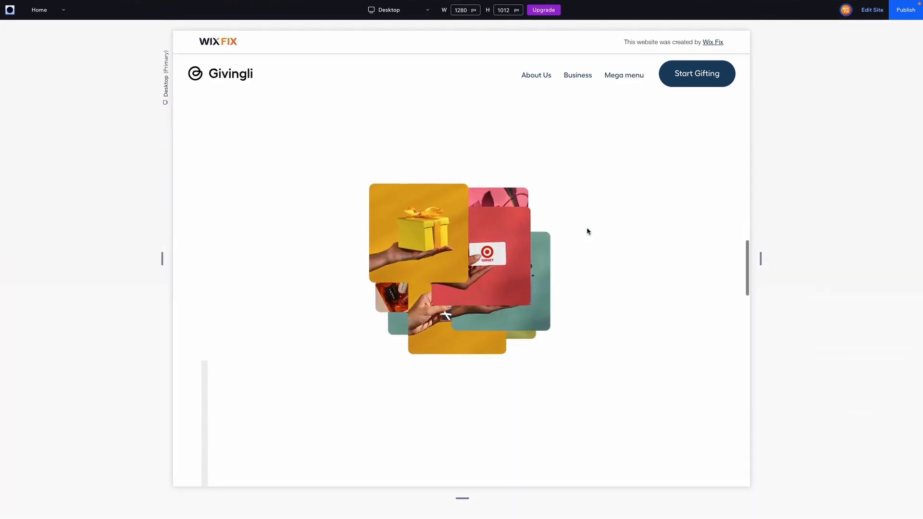
pyautogui.scroll(-5, 587, 232)
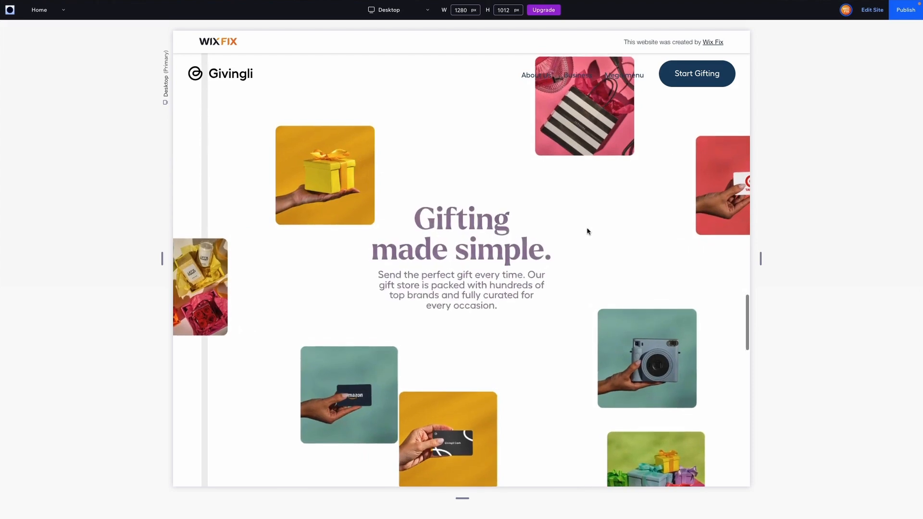
pyautogui.scroll(-2, 561, 306)
pyautogui.scroll(2, 561, 306)
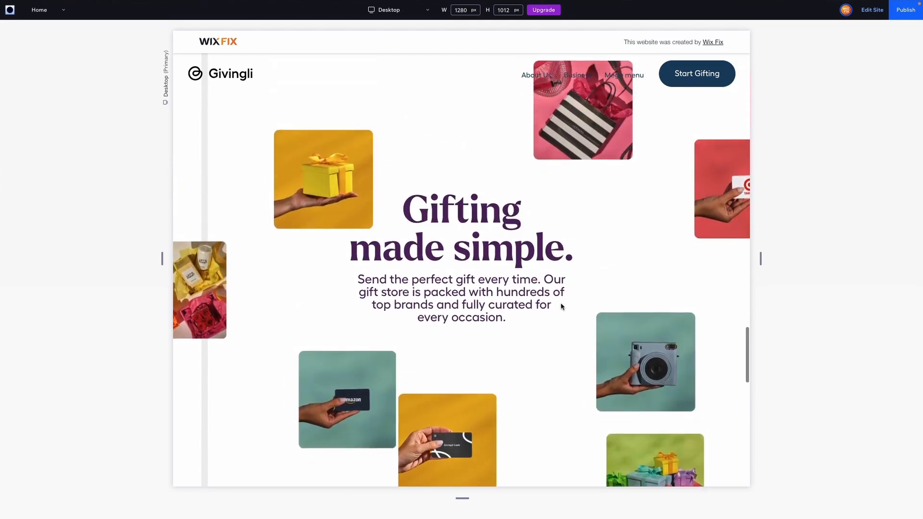
pyautogui.scroll(-8, 561, 307)
pyautogui.scroll(10, 561, 306)
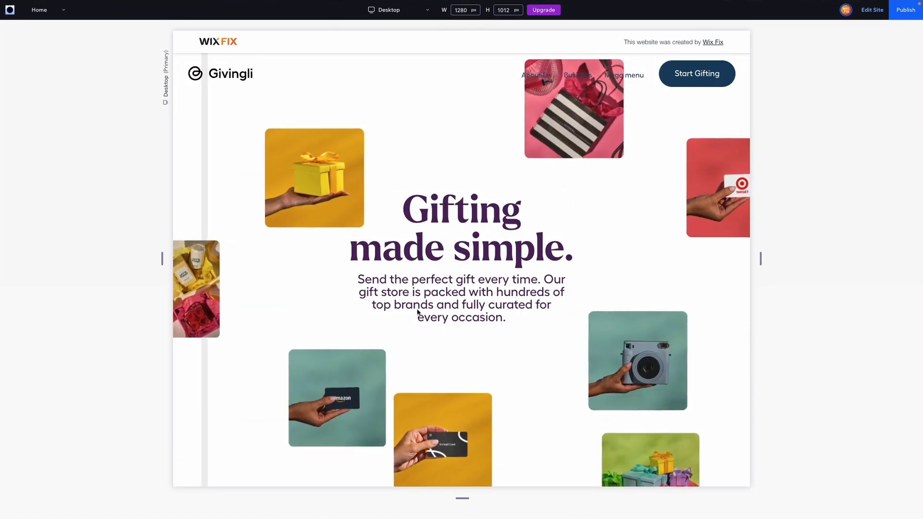
pyautogui.click(874, 16)
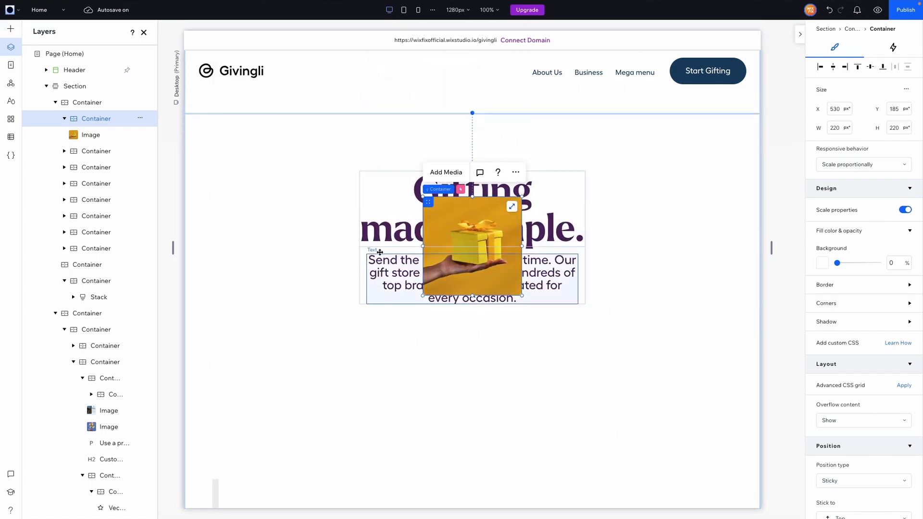
# - Set the bottom margin of the container holding the "Gifting made simple." text stack to 43 vh
pyautogui.click(418, 275)
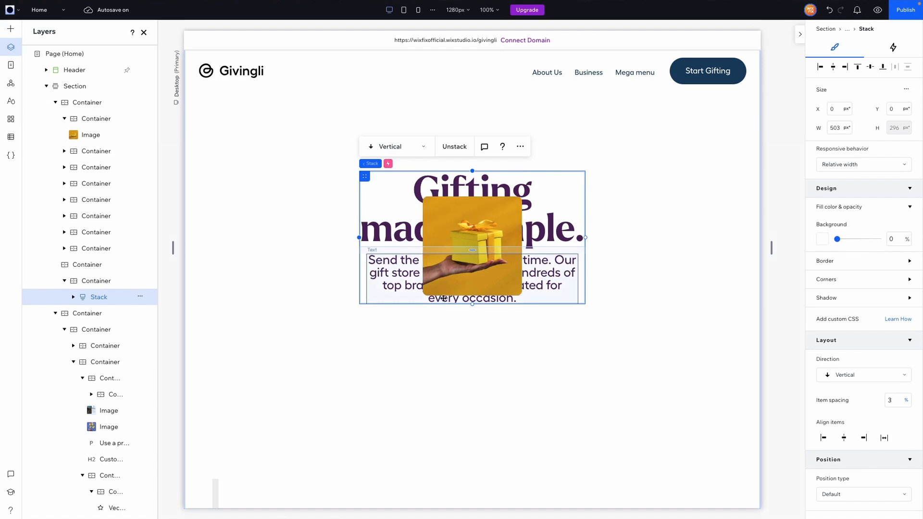
pyautogui.scroll(-5, 832, 361)
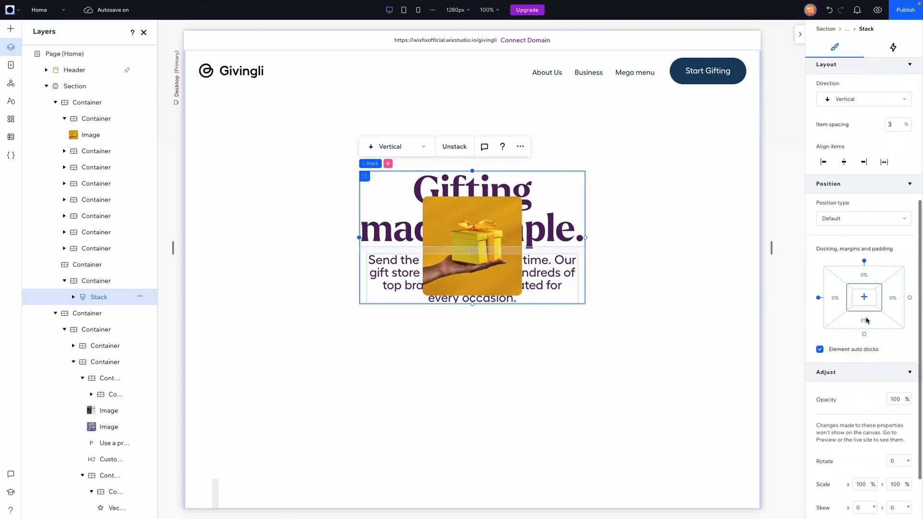
pyautogui.moveTo(377, 165)
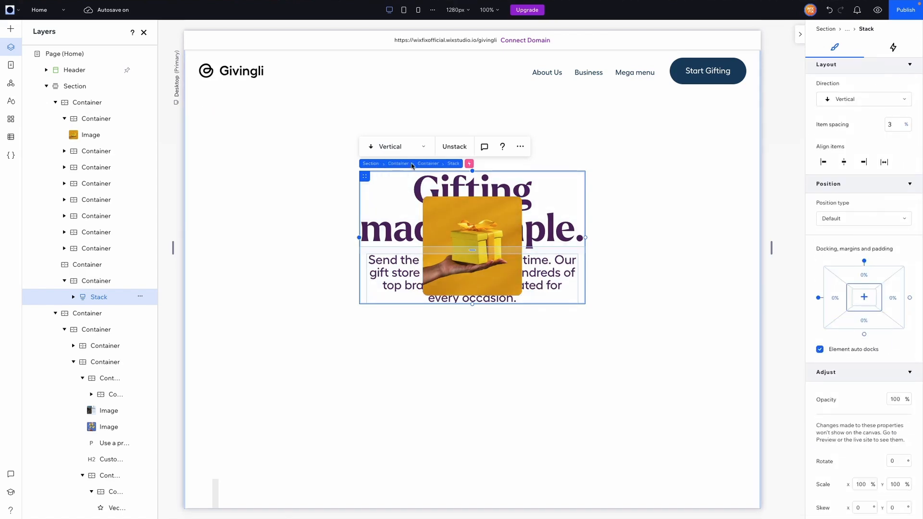
pyautogui.click(435, 167)
pyautogui.click(875, 373)
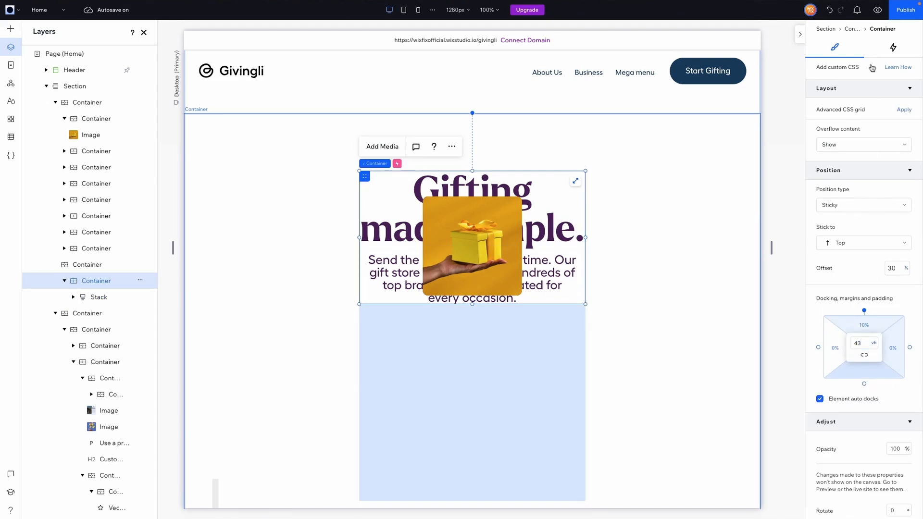
# - Preview the gifting section's scroll animation and compare the image sizes and layout with the original Givingli website
pyautogui.click(878, 13)
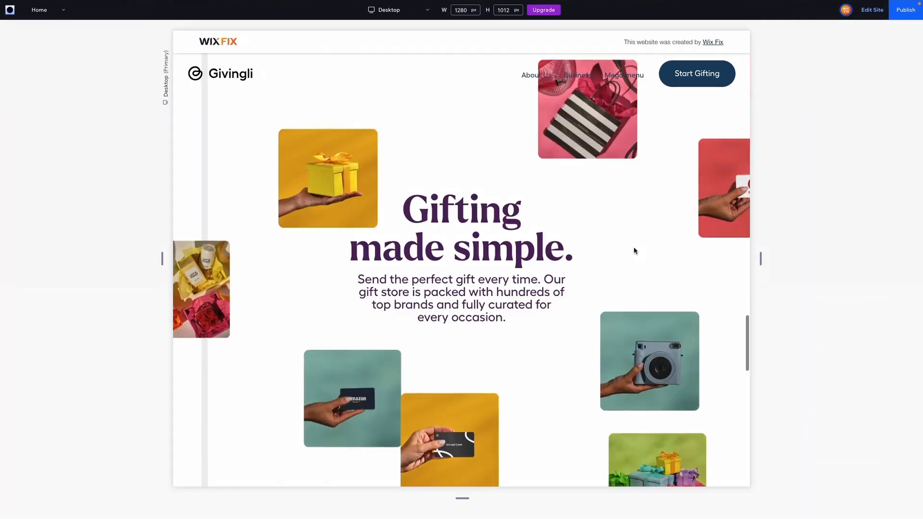
pyautogui.scroll(-15, 633, 251)
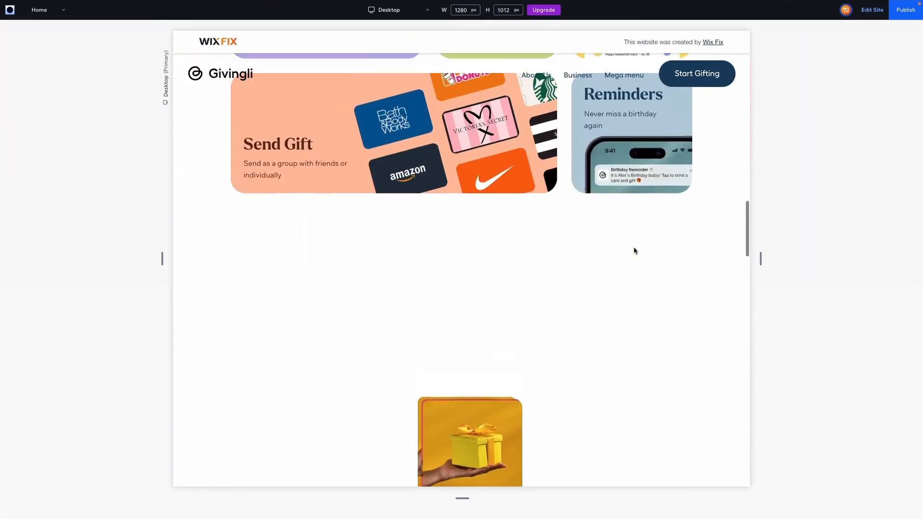
pyautogui.scroll(-10, 634, 251)
pyautogui.scroll(3, 634, 251)
pyautogui.scroll(5, 484, 264)
pyautogui.scroll(-2, 483, 266)
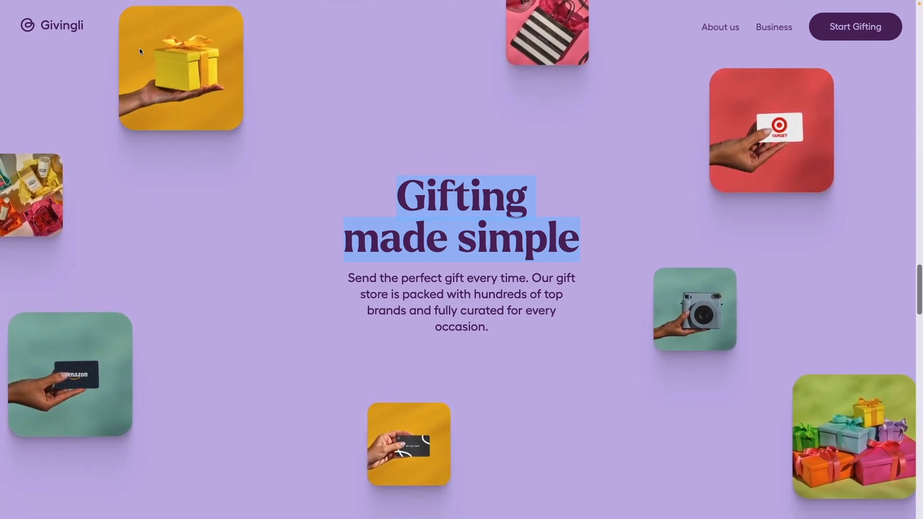
pyautogui.hotkey('ctrl', 'Tab')
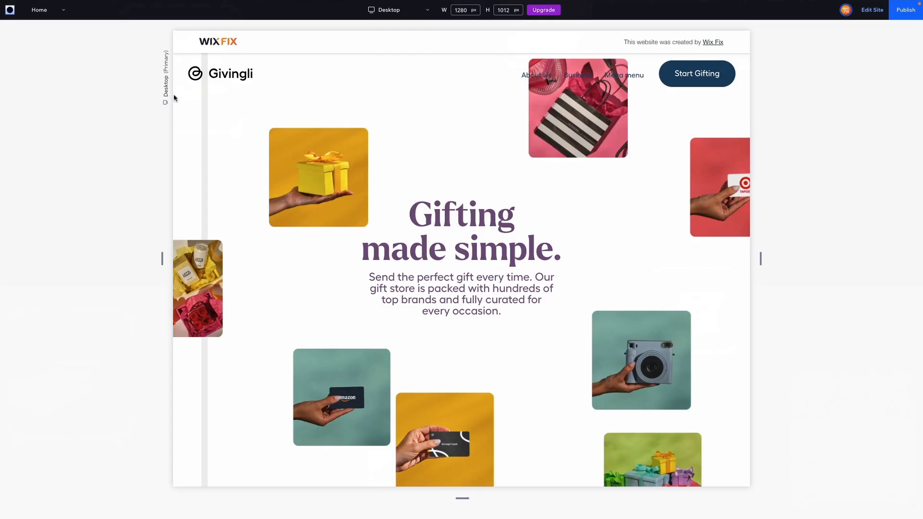
# - Return to the editor and set the background opacity of the narrow 200 vh spacer container to 0%
pyautogui.click(873, 9)
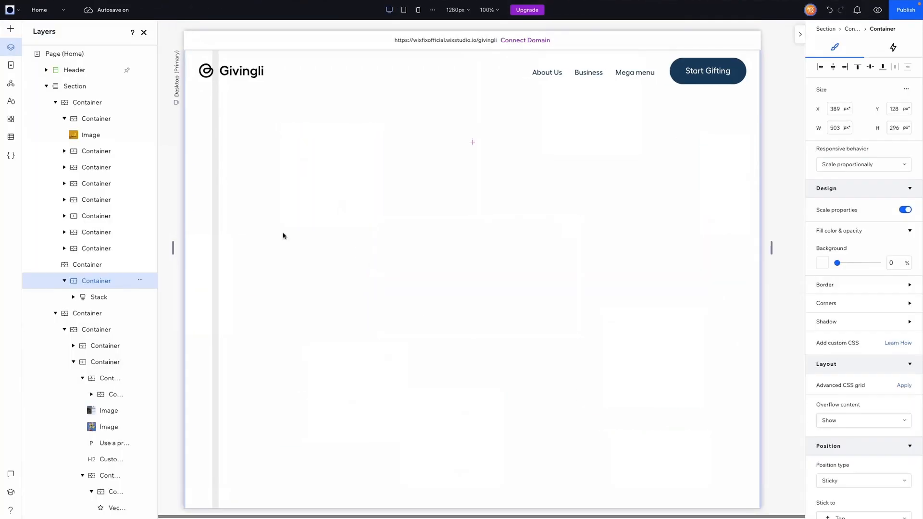
pyautogui.click(216, 205)
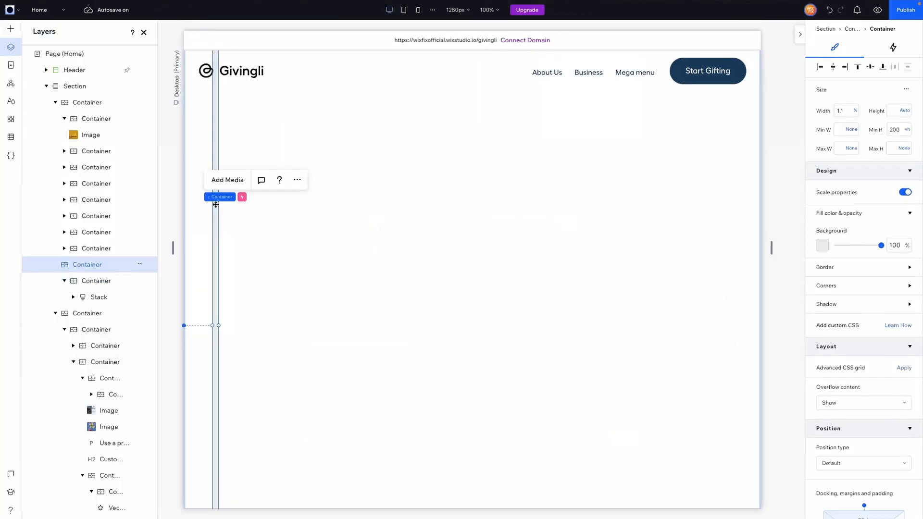
pyautogui.write('0')
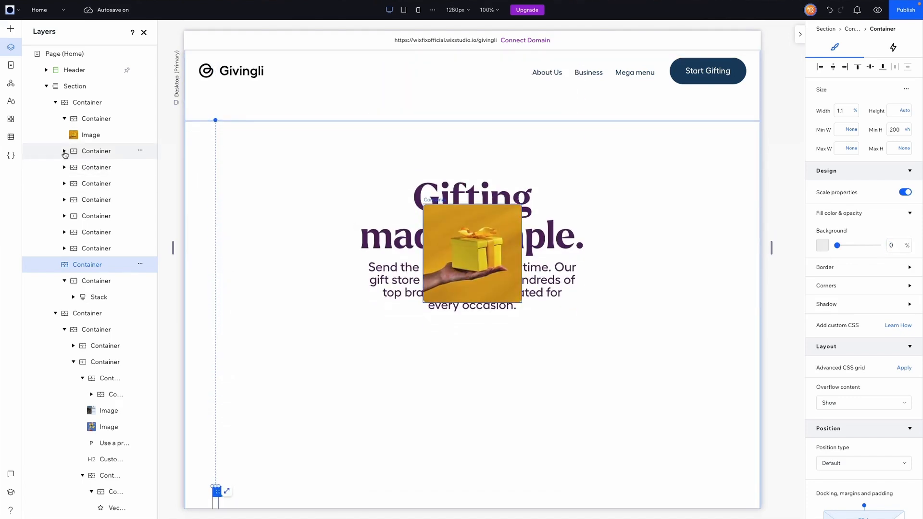
# - Set the X and Y scale of the second gift image, the red one, to 90%
pyautogui.click(65, 152)
pyautogui.click(85, 167)
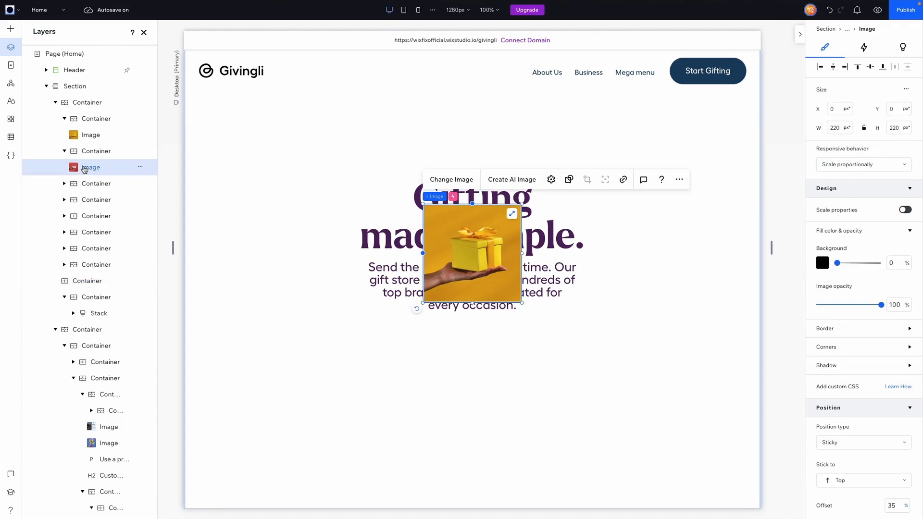
pyautogui.scroll(-7, 860, 291)
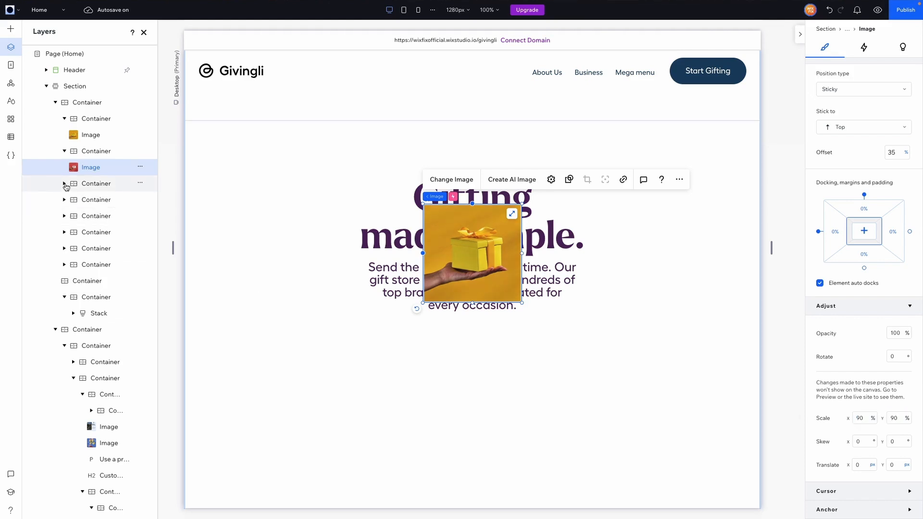
# - Set the X and Y scale of the third to sixth gift images to 80%, 60%, 70% and 40% respectively
pyautogui.click(64, 184)
pyautogui.click(91, 199)
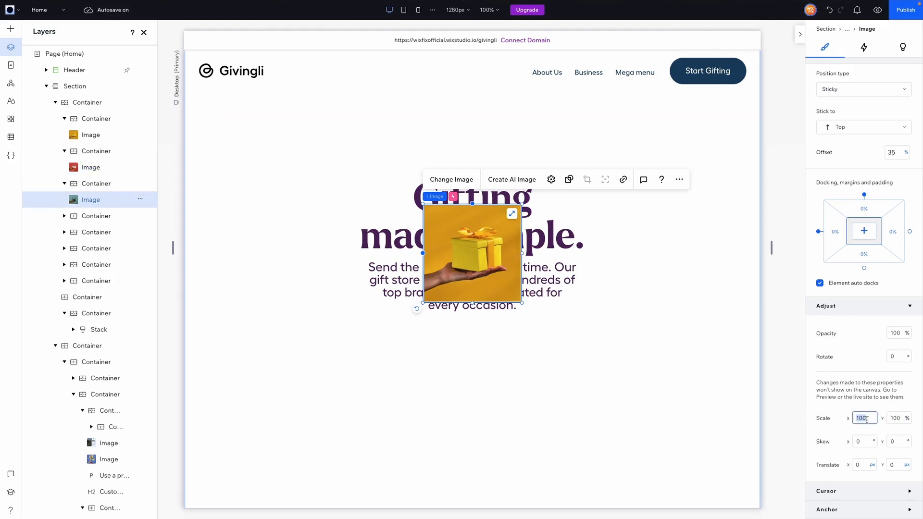
pyautogui.write('80')
pyautogui.press('Tab')
pyautogui.write('80')
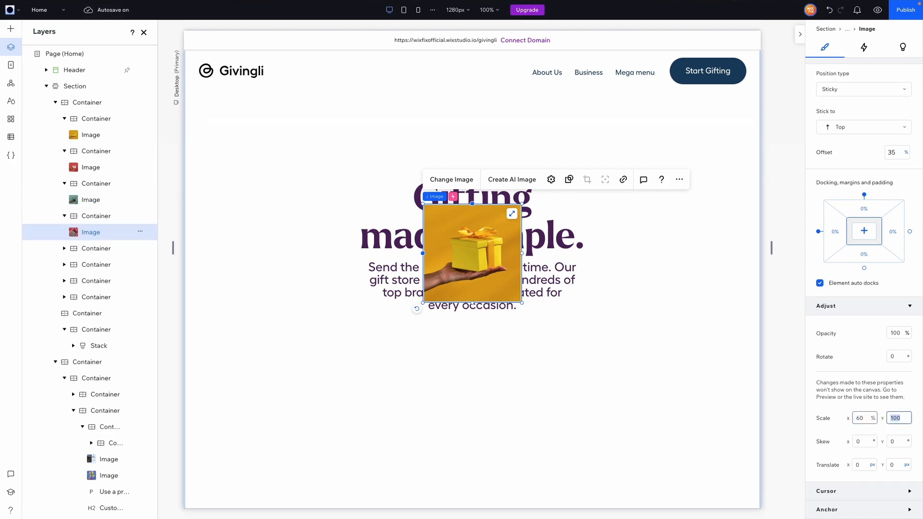
pyautogui.write('7')
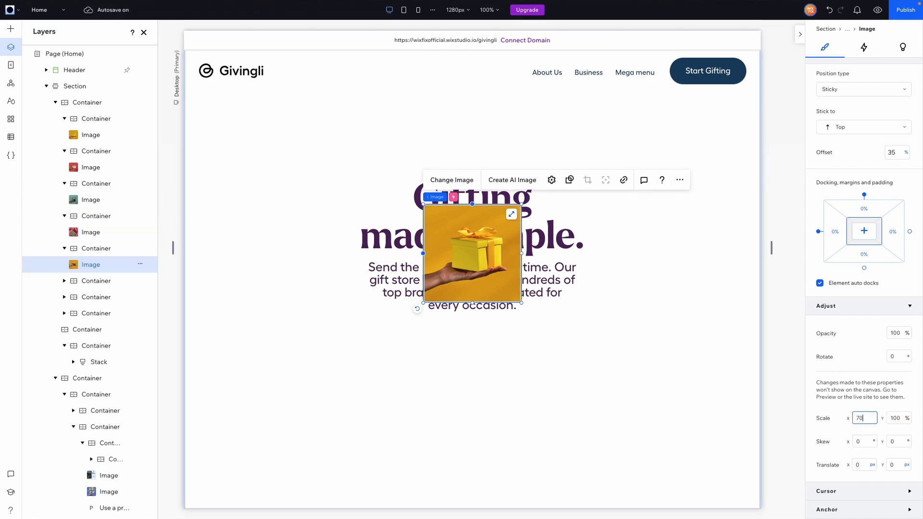
pyautogui.press('Tab')
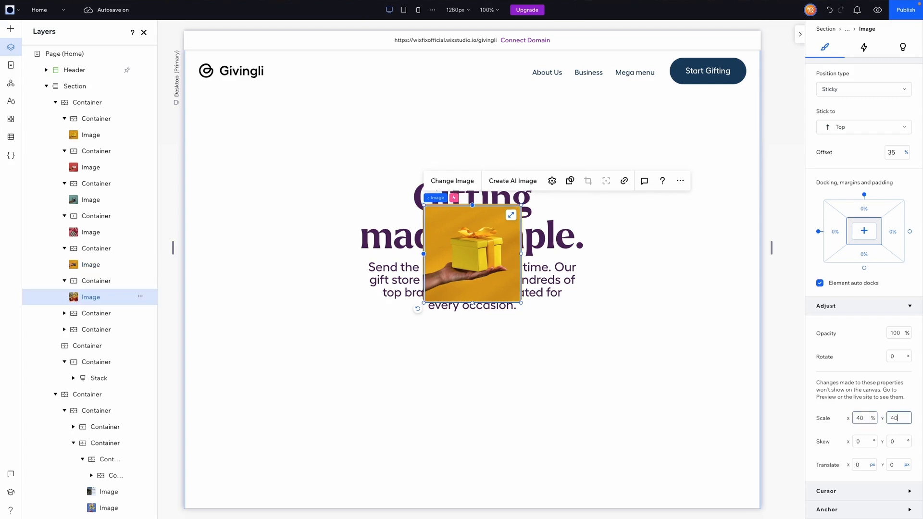
# - Scale down the seventh gift image and set the scale of the eighth, the green one, to 60%
pyautogui.click(65, 313)
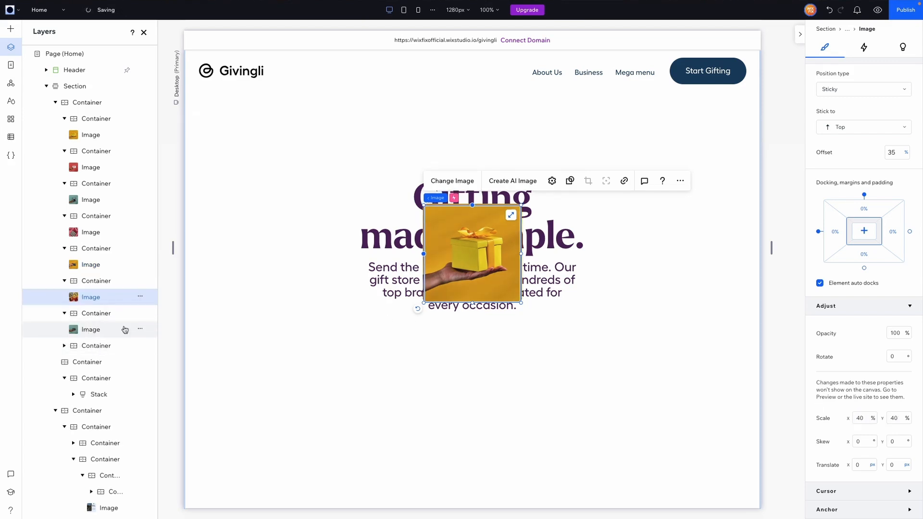
pyautogui.click(90, 329)
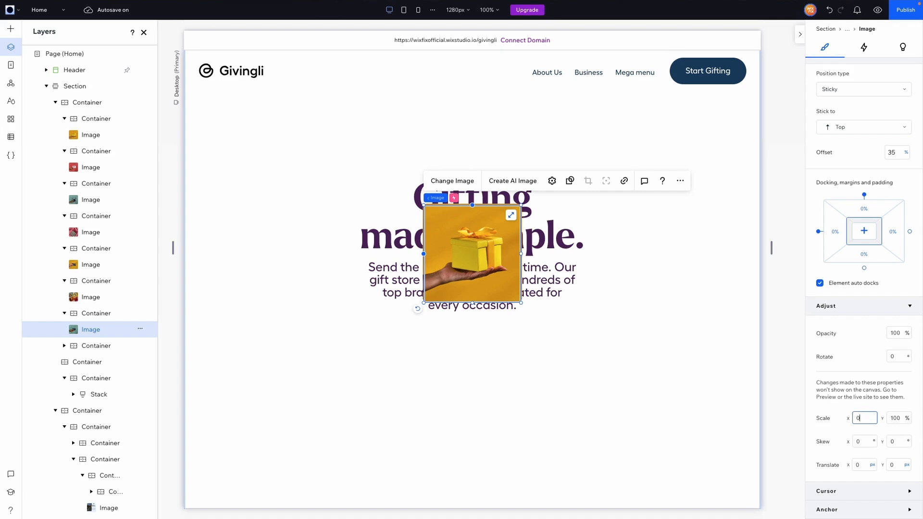
pyautogui.click(65, 346)
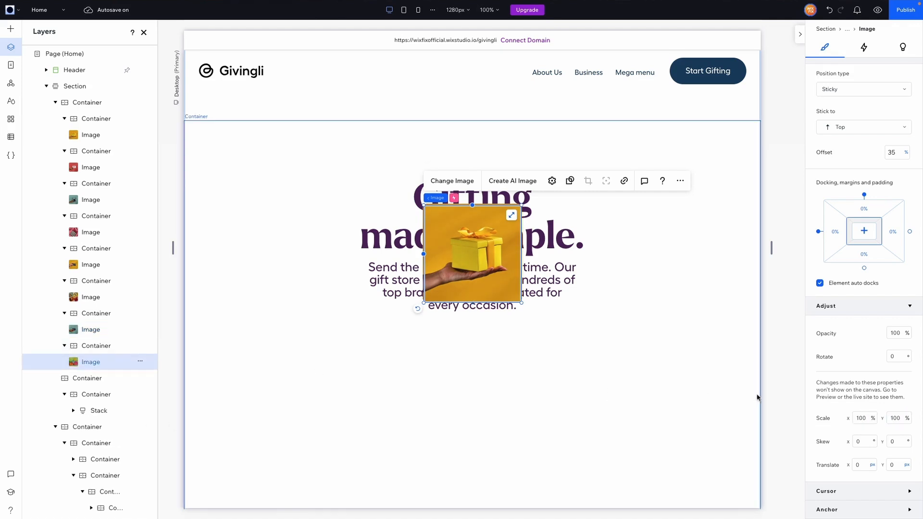
pyautogui.write('60')
pyautogui.press('Tab')
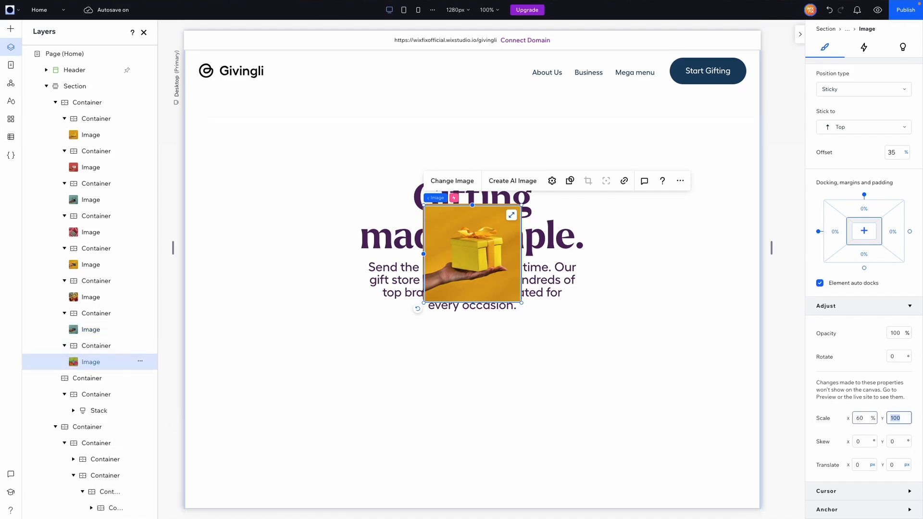
# - Preview the gifting section's scroll animation with the differently scaled gift images and return to the editor
pyautogui.scroll(-8, 639, 222)
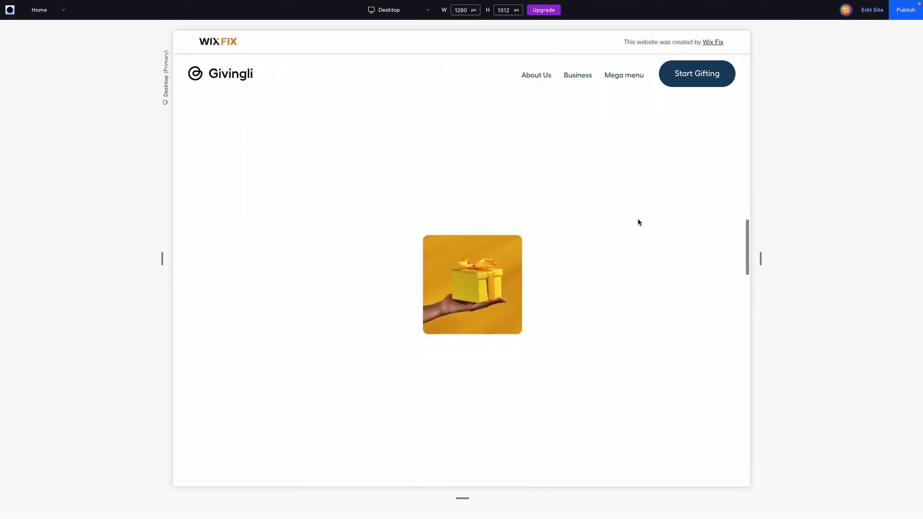
pyautogui.scroll(-5, 639, 222)
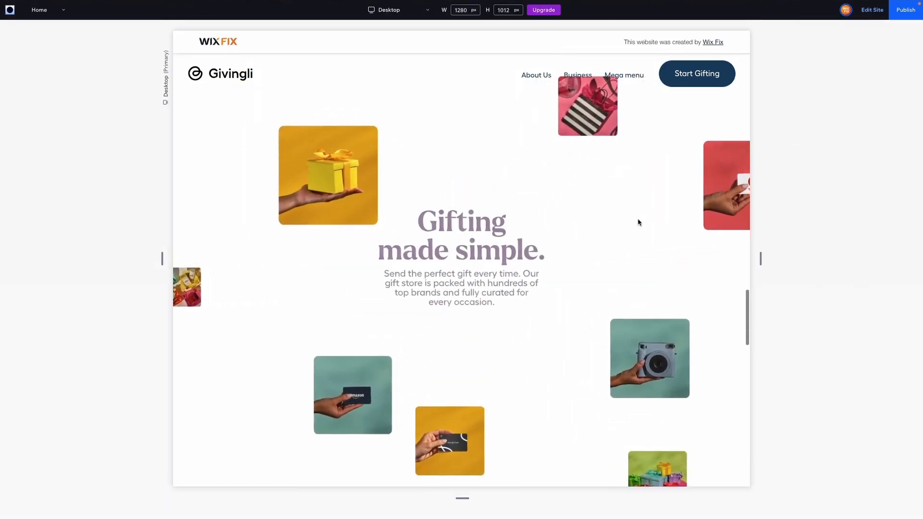
pyautogui.scroll(-10, 639, 222)
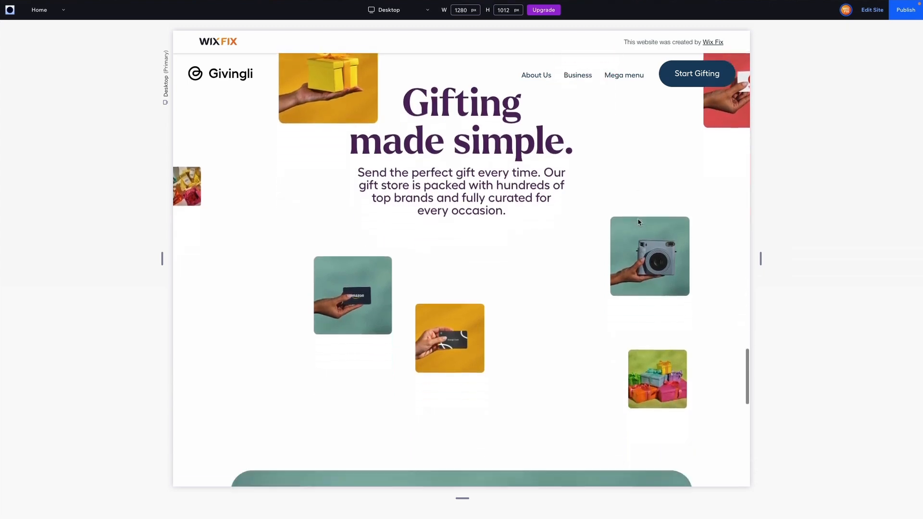
pyautogui.scroll(15, 639, 222)
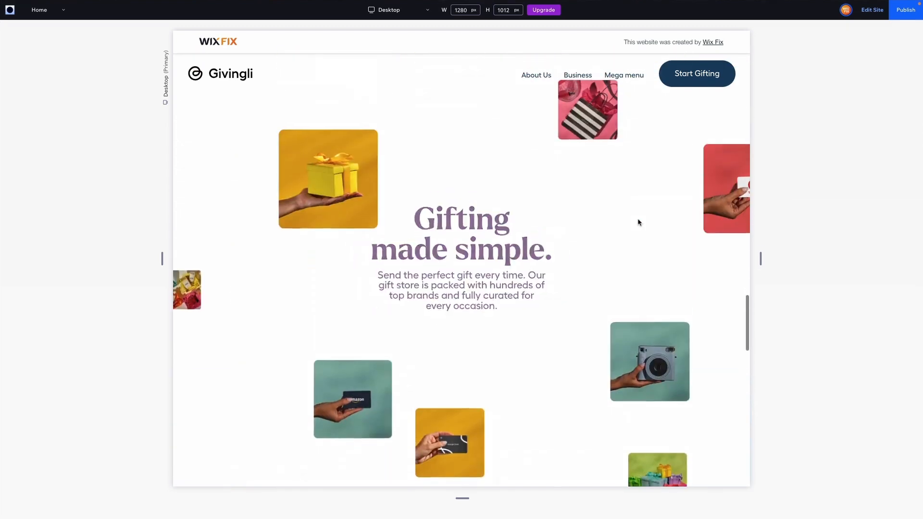
pyautogui.scroll(-10, 639, 223)
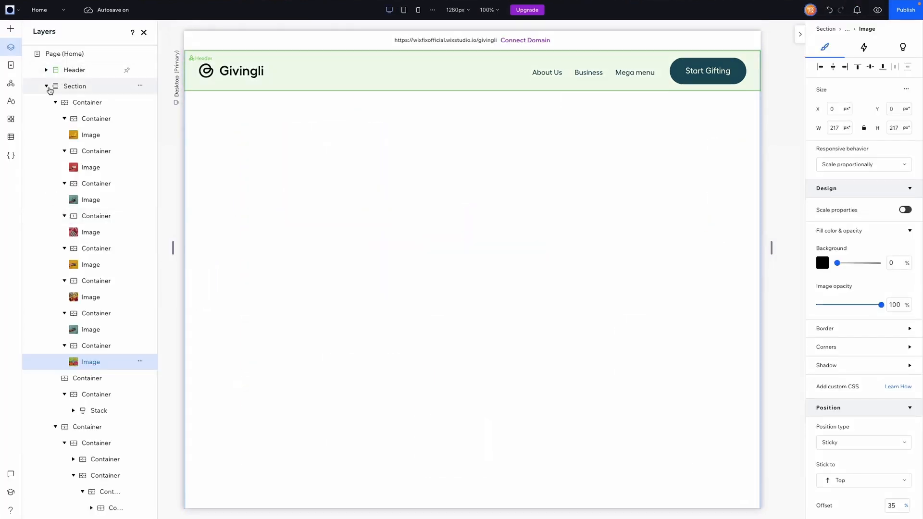
# - Preview the whole page and review the hero, phone and feature card animations with the changing background colors
pyautogui.click(56, 102)
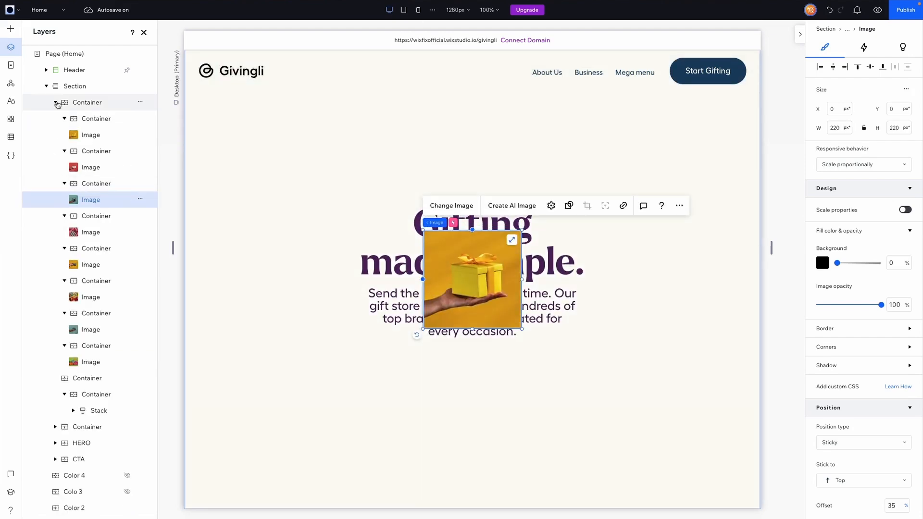
pyautogui.click(56, 102)
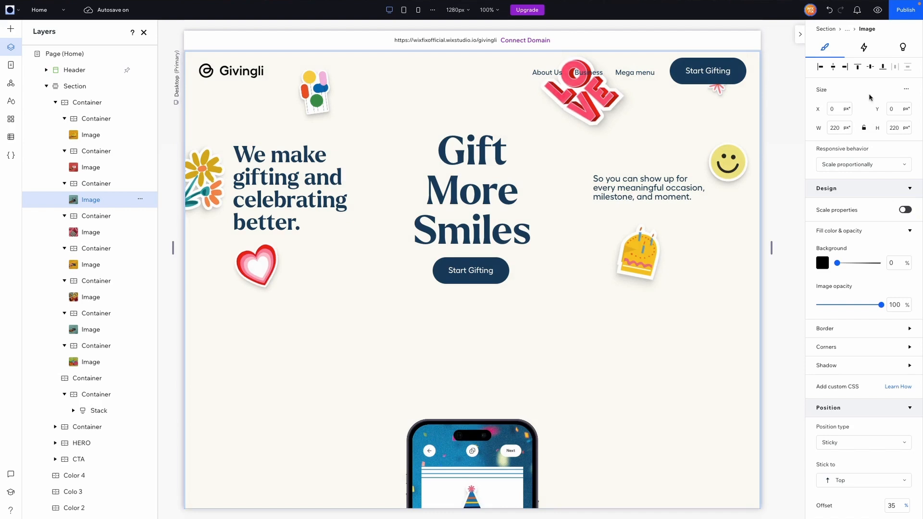
pyautogui.click(877, 13)
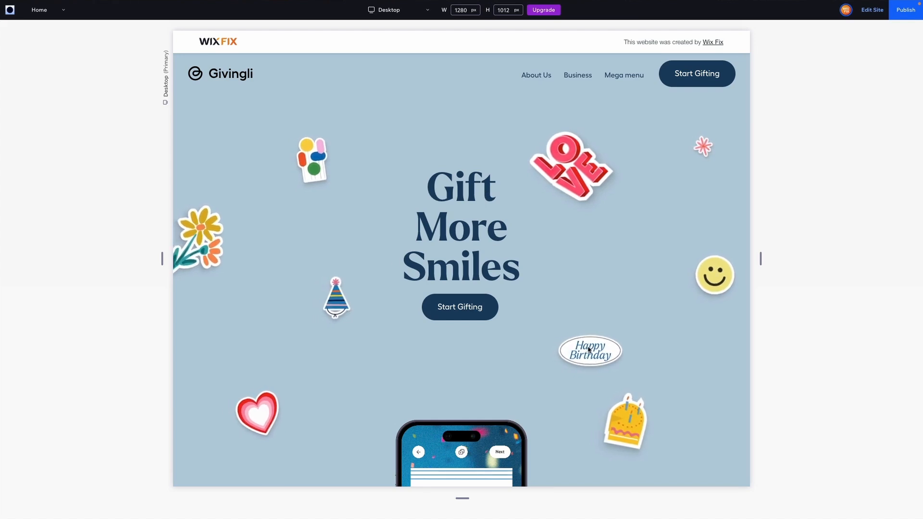
pyautogui.scroll(-5, 586, 350)
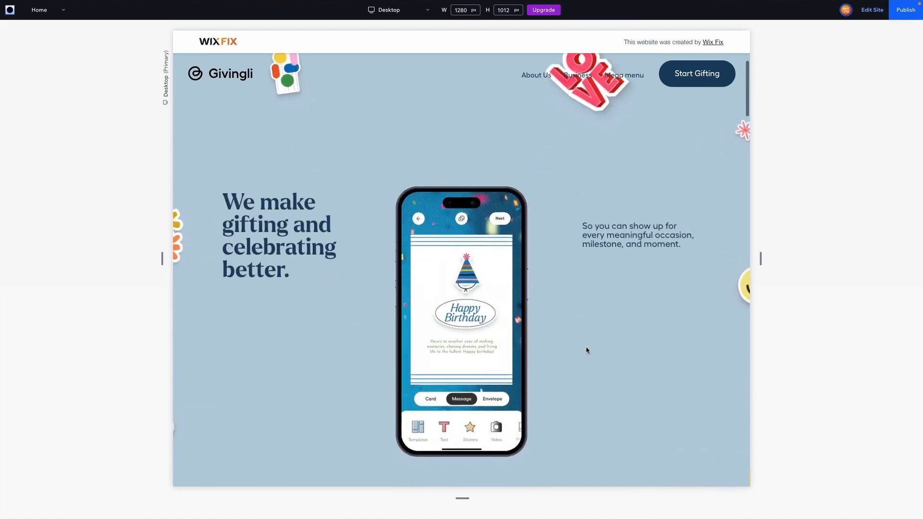
pyautogui.scroll(-1, 586, 350)
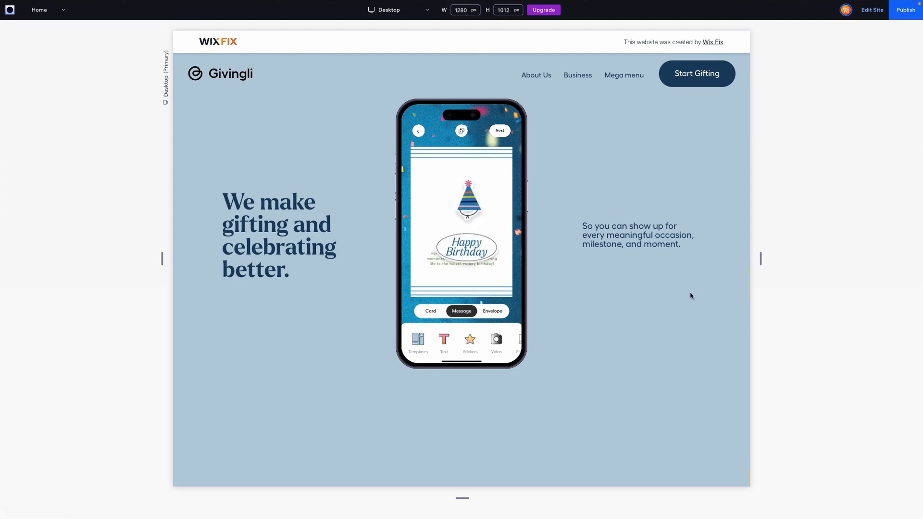
pyautogui.scroll(-5, 667, 271)
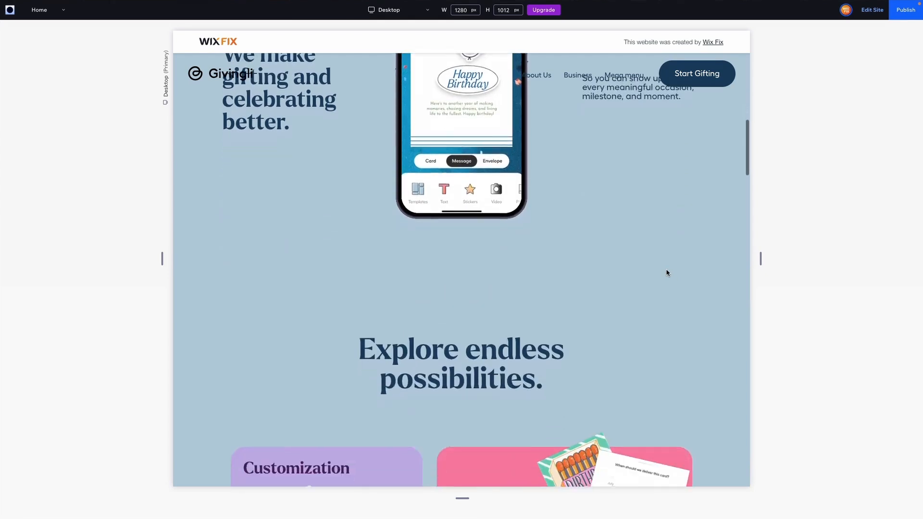
pyautogui.scroll(-4, 667, 273)
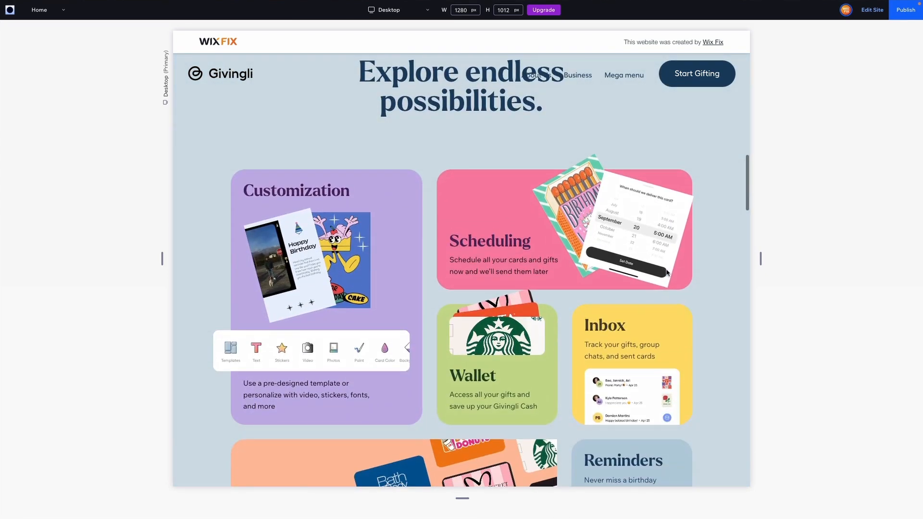
pyautogui.scroll(-7, 667, 272)
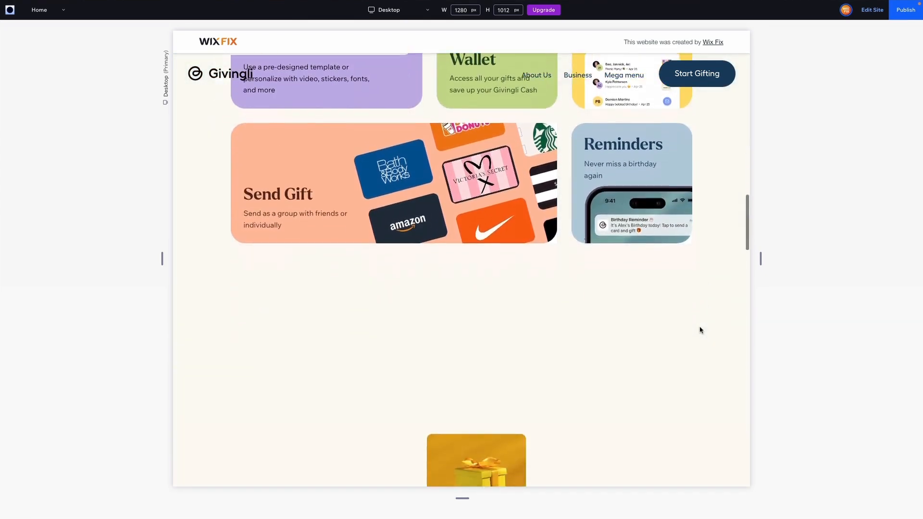
# - Review the preview from the feature cards through the gifting section and call-to-action to the footer, and go back to the page start
pyautogui.scroll(8, 701, 330)
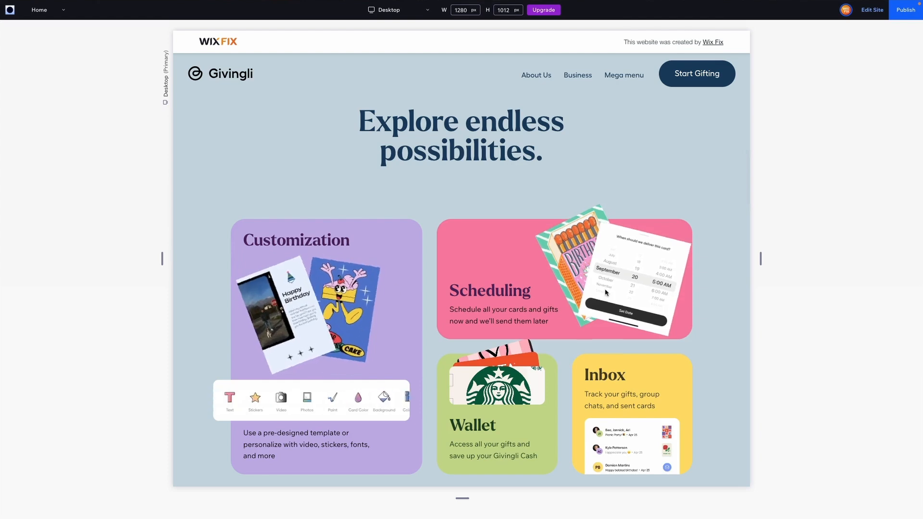
pyautogui.scroll(-3, 606, 292)
pyautogui.scroll(-10, 680, 305)
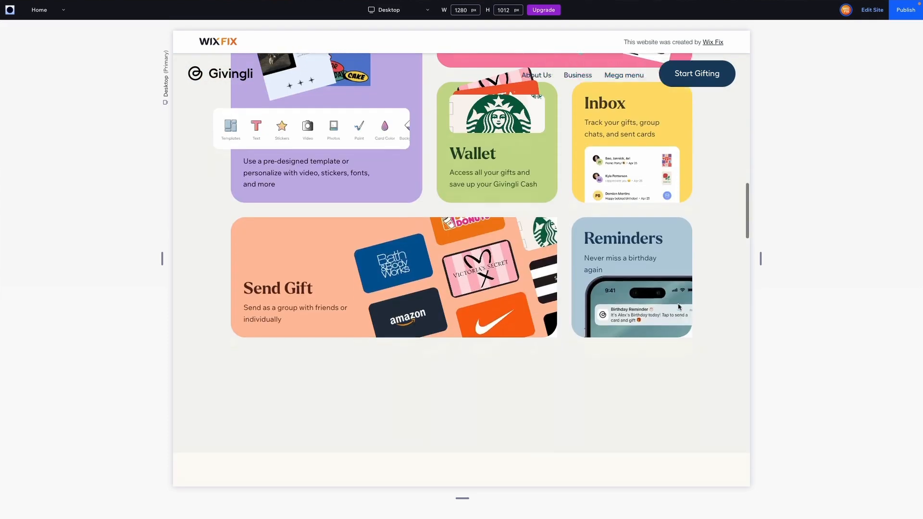
pyautogui.scroll(-10, 680, 306)
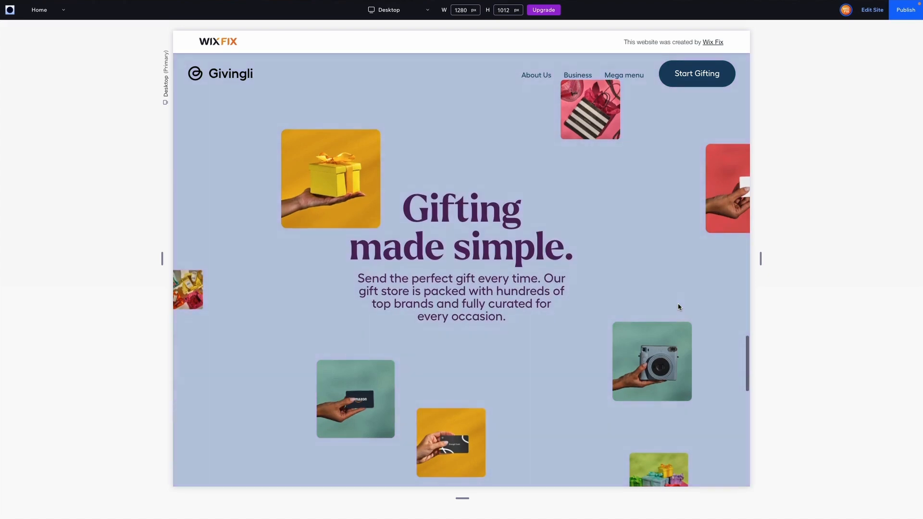
pyautogui.scroll(-10, 679, 307)
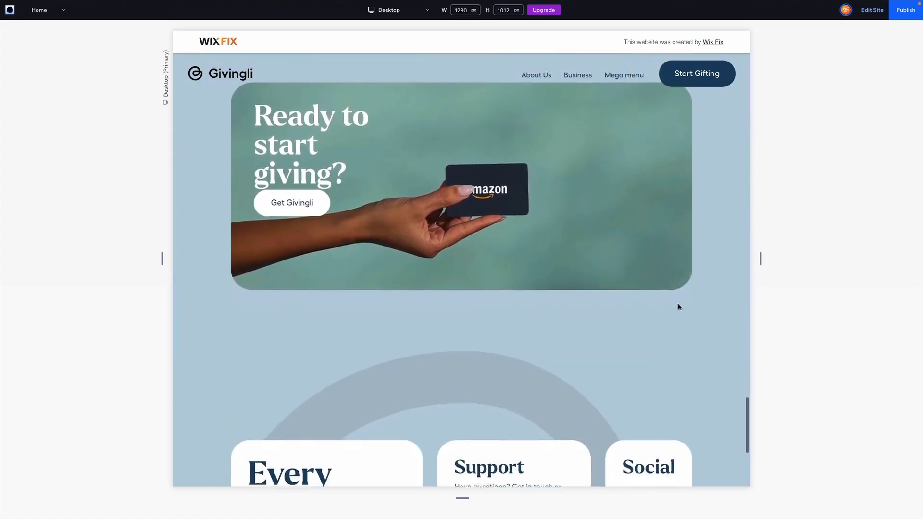
pyautogui.scroll(-5, 679, 307)
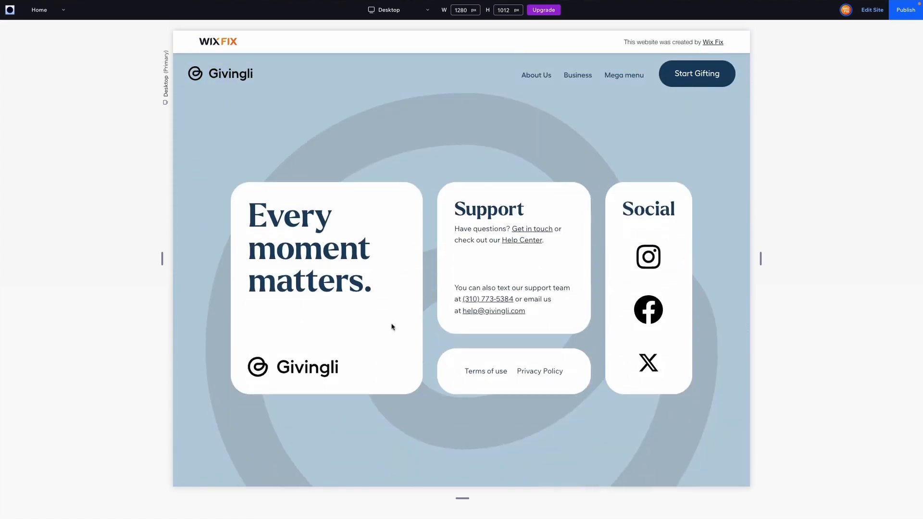
pyautogui.scroll(20, 498, 276)
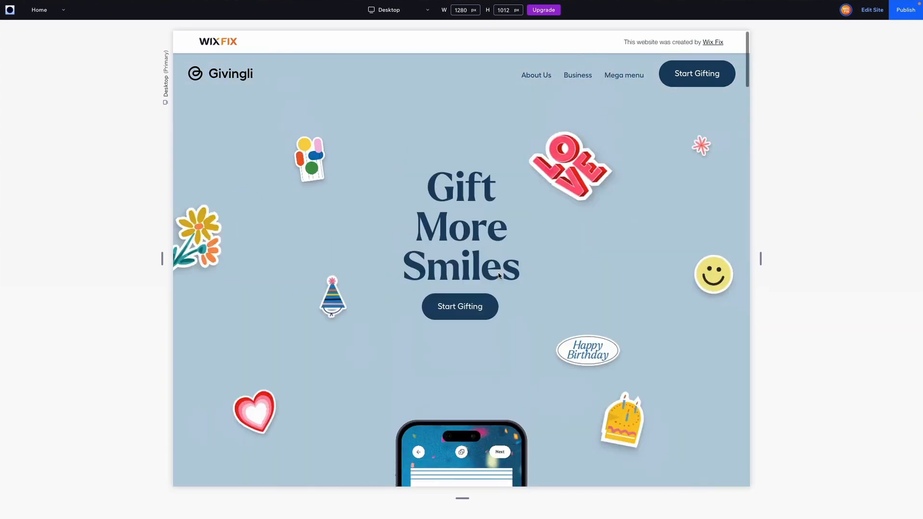